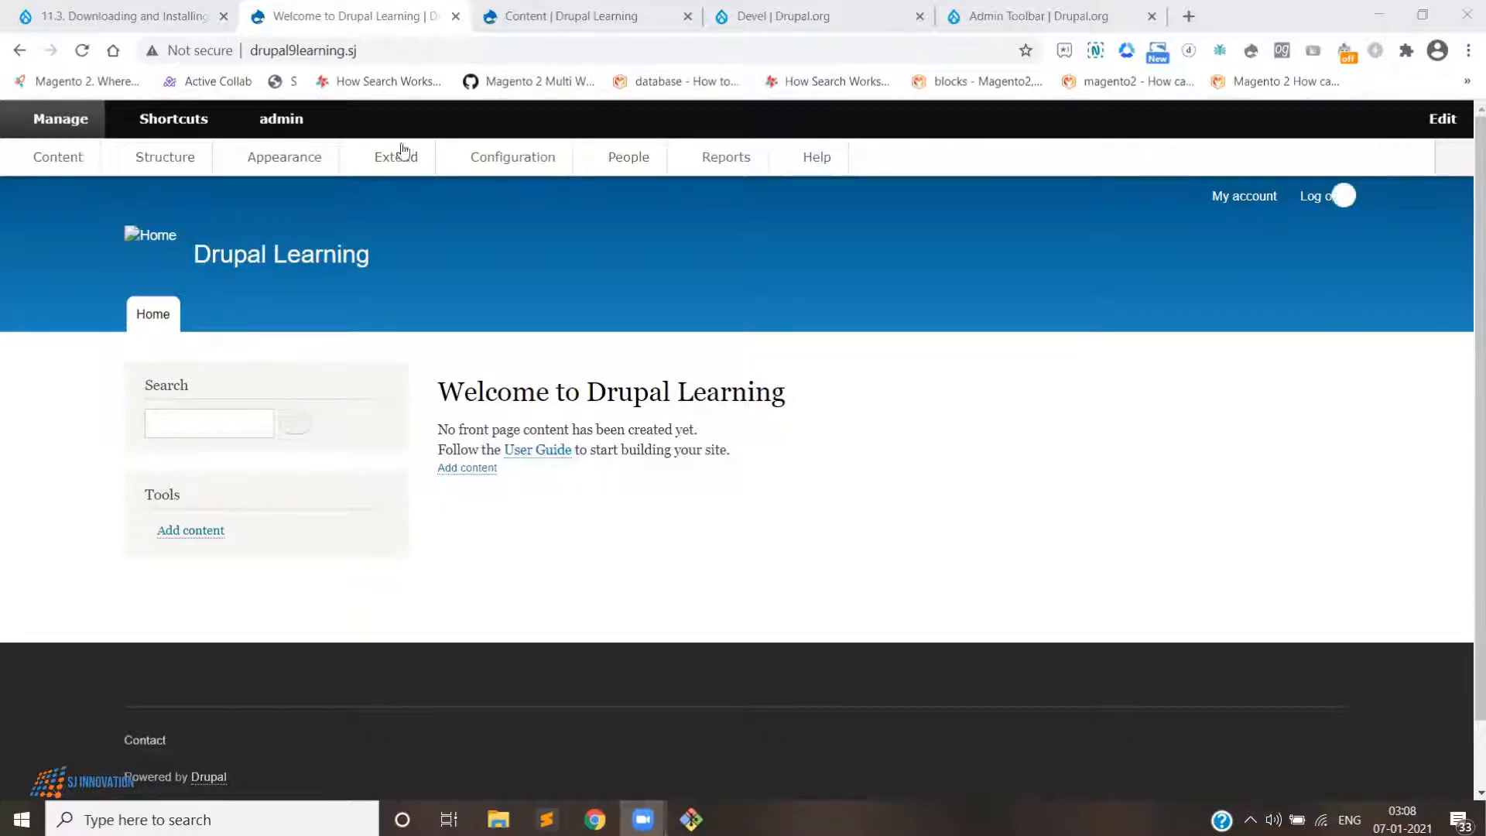
# - Open the site's Extend modules page from the admin content tab
pyautogui.click(556, 15)
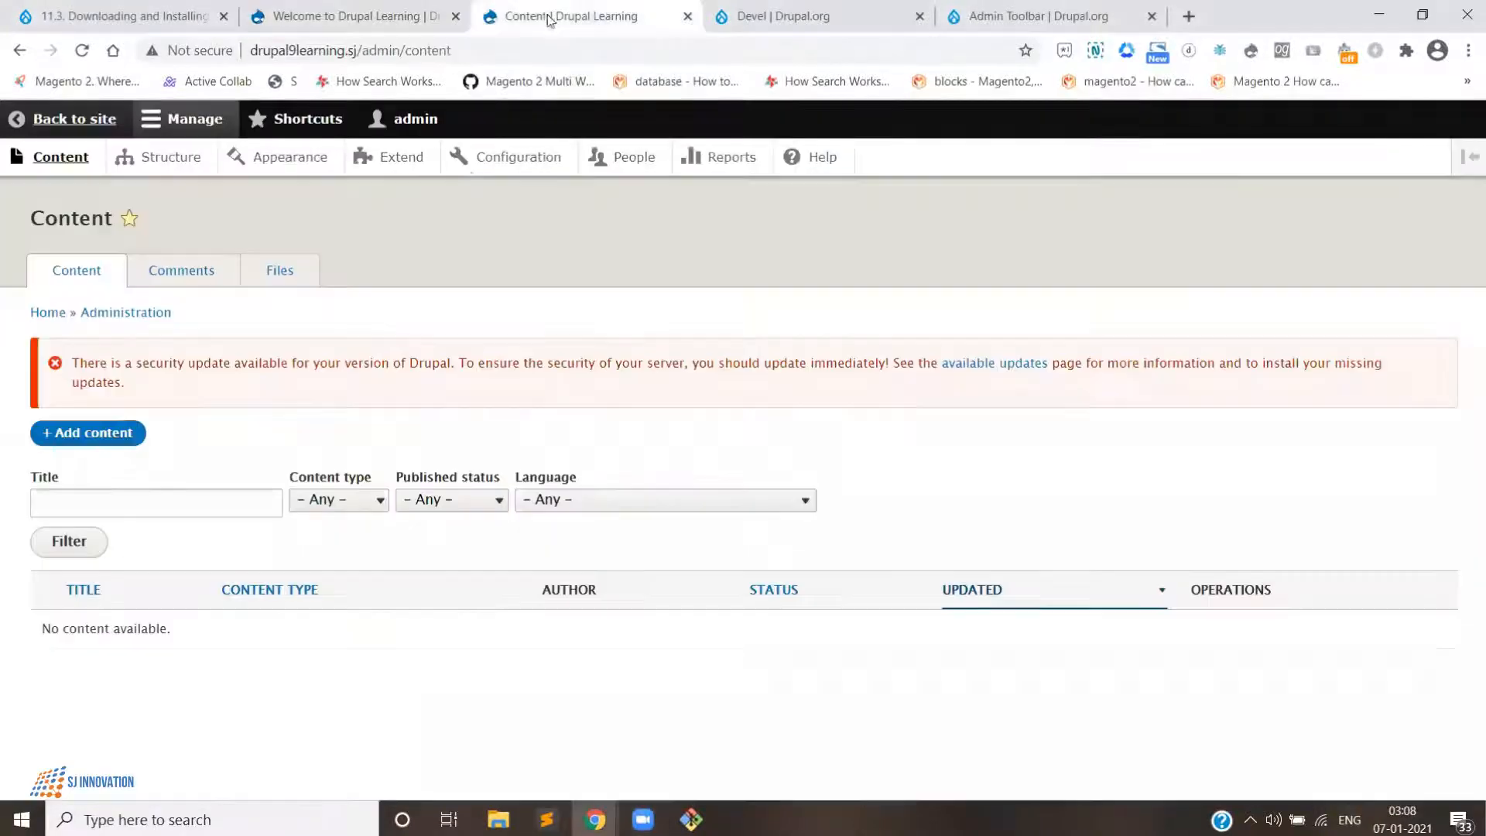
pyautogui.click(387, 159)
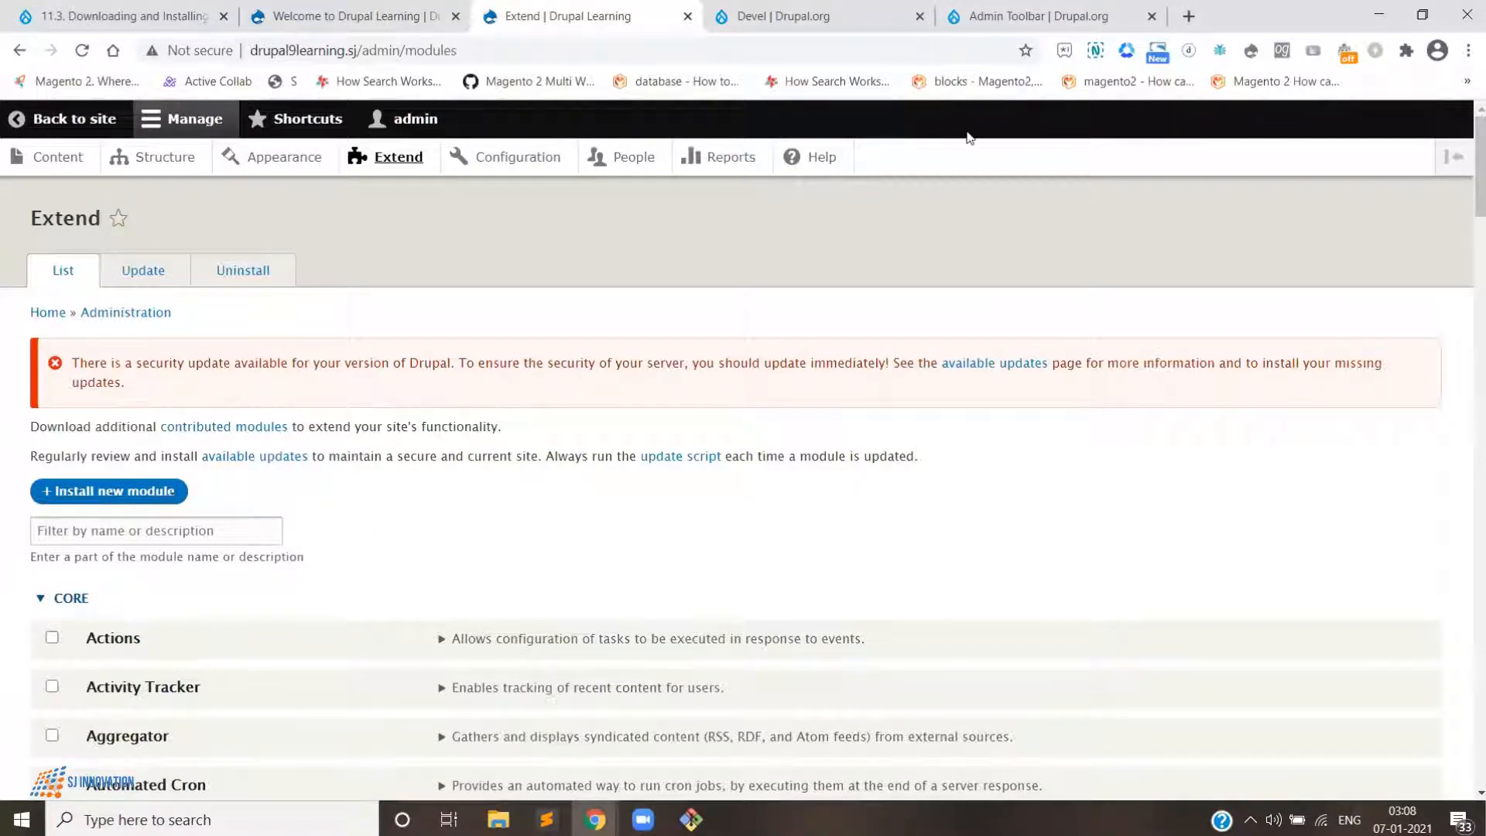
# - Switch to the Admin Toolbar project tab and move it next to the Extend tab
pyautogui.click(1115, 16)
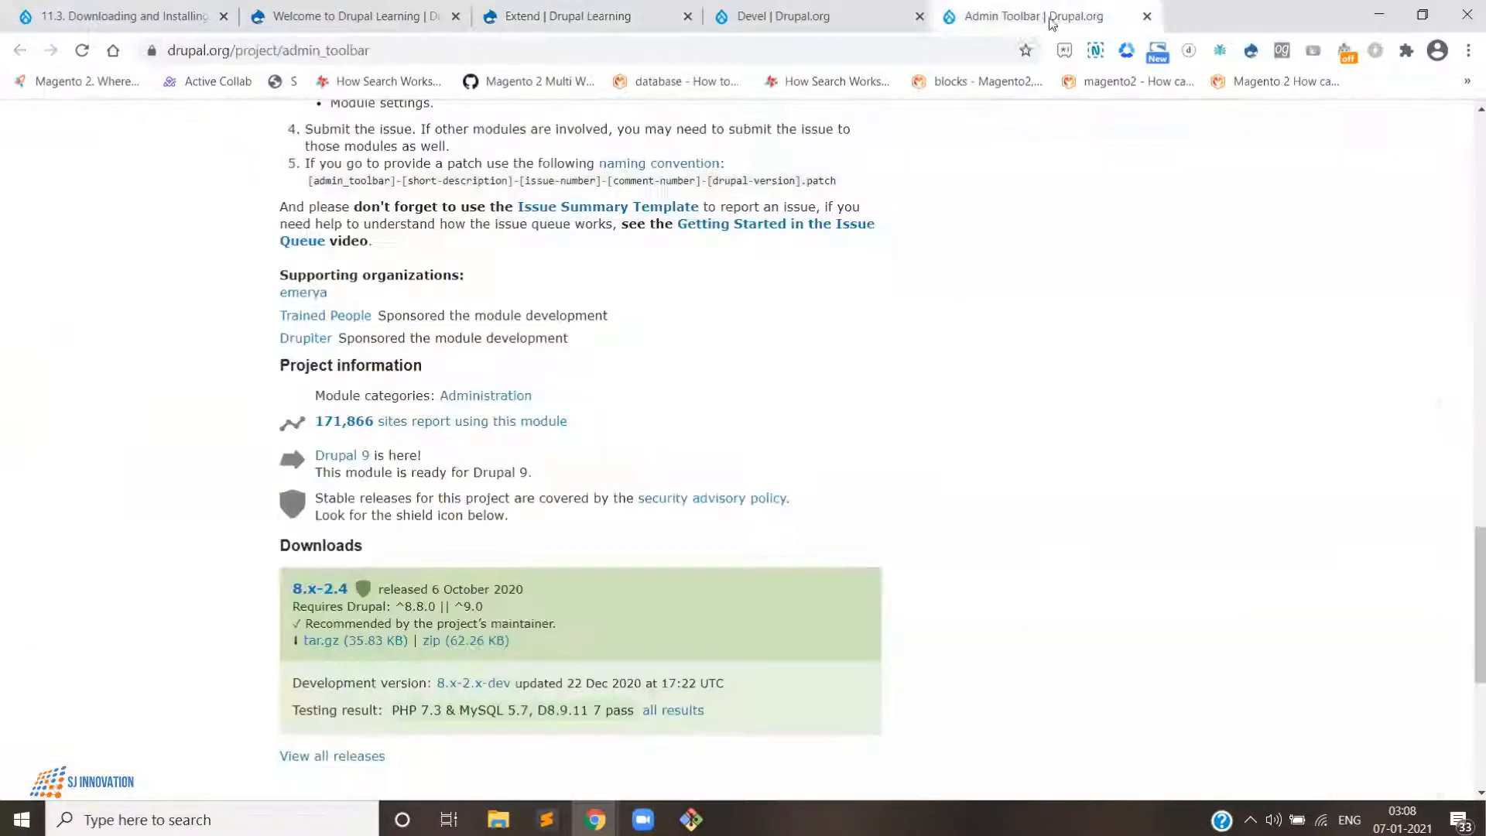
pyautogui.moveTo(994, 21); pyautogui.dragTo(863, 20)
# - Review the Admin Toolbar project page on drupal.org alongside the site's Extend page
pyautogui.click(588, 16)
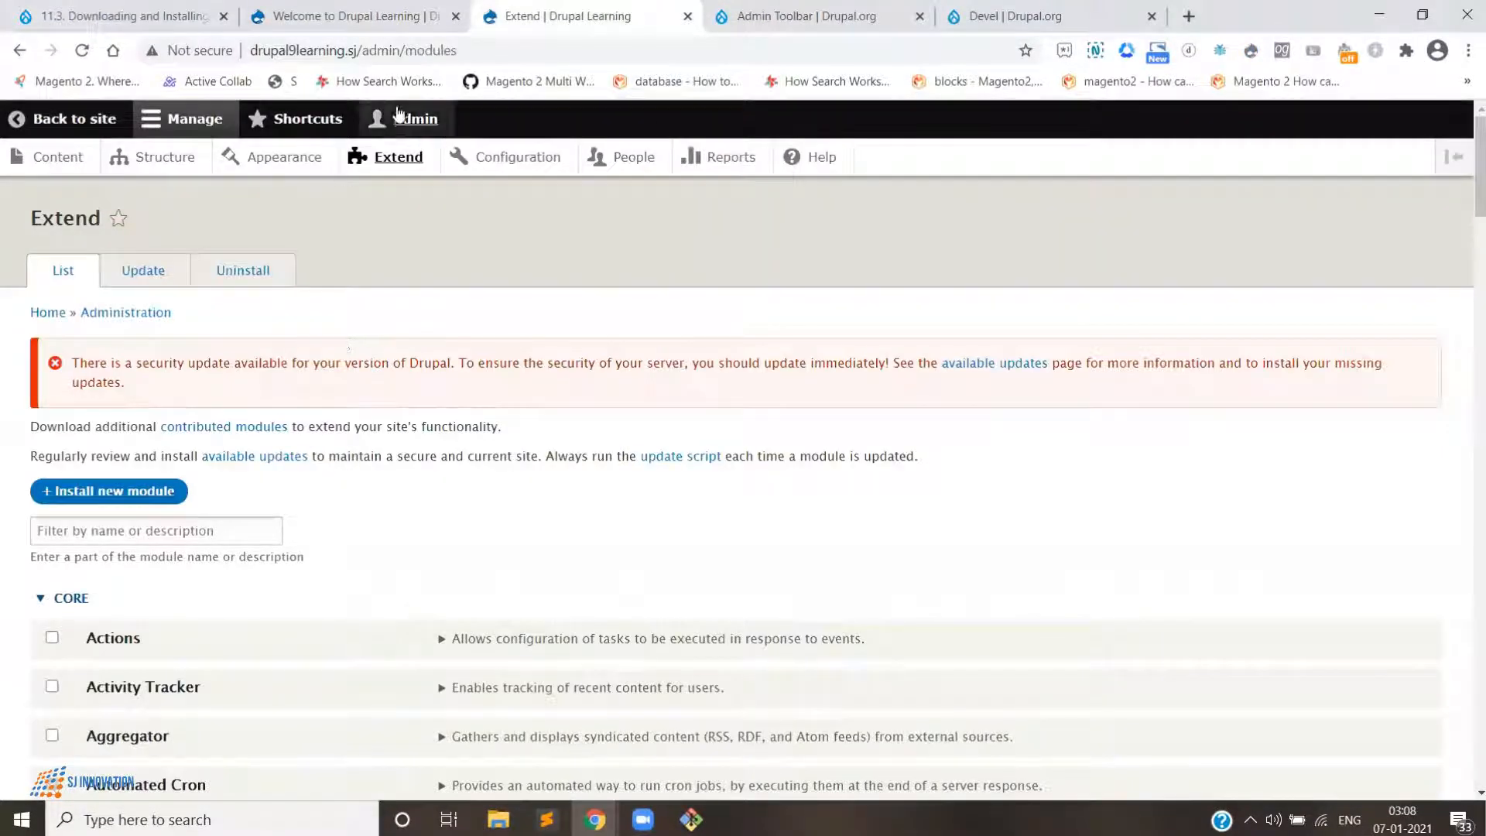
pyautogui.click(776, 17)
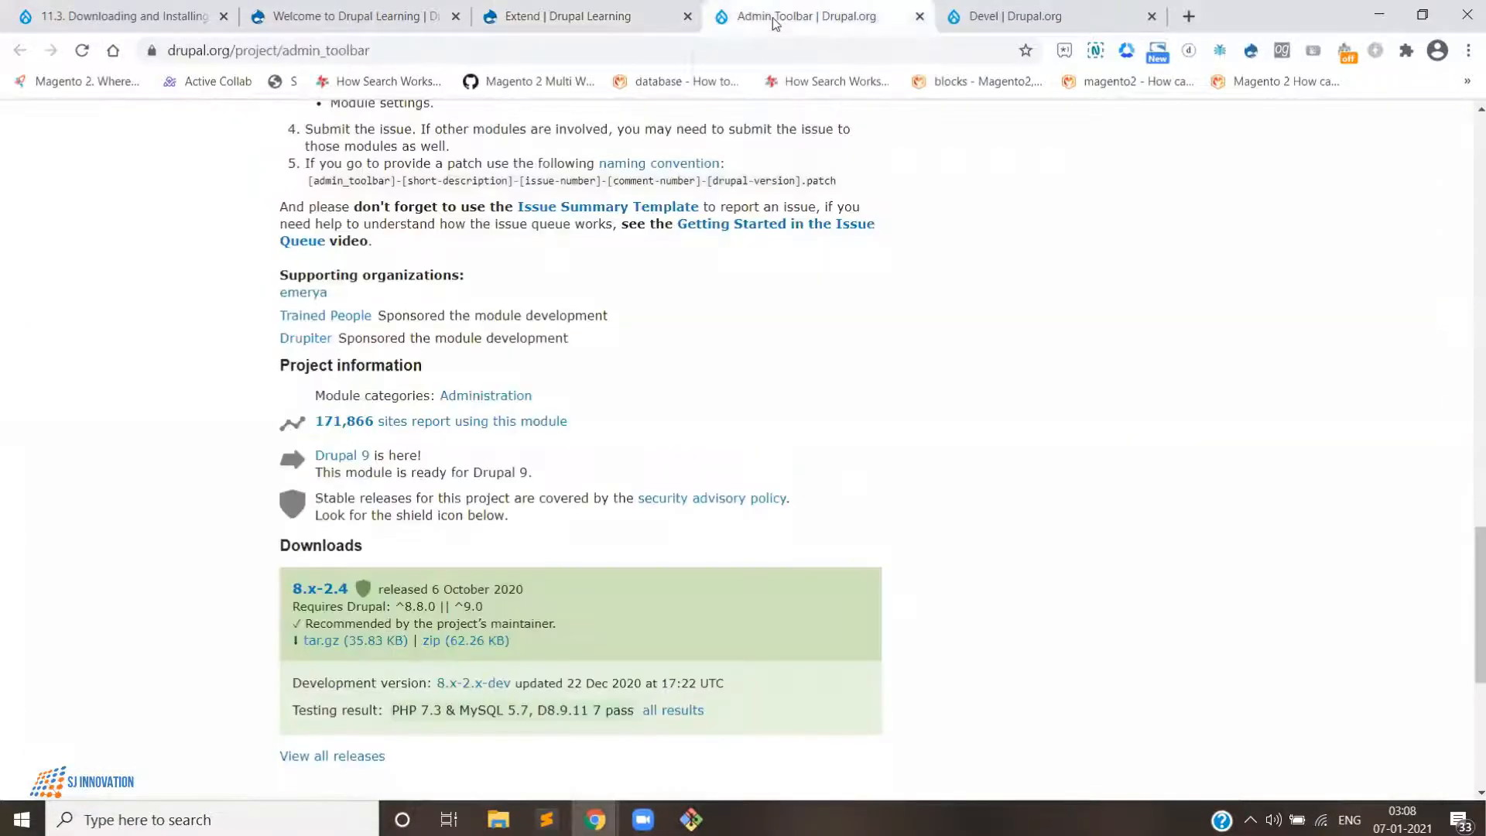
pyautogui.scroll(15, 734, 285)
pyautogui.scroll(6, 733, 280)
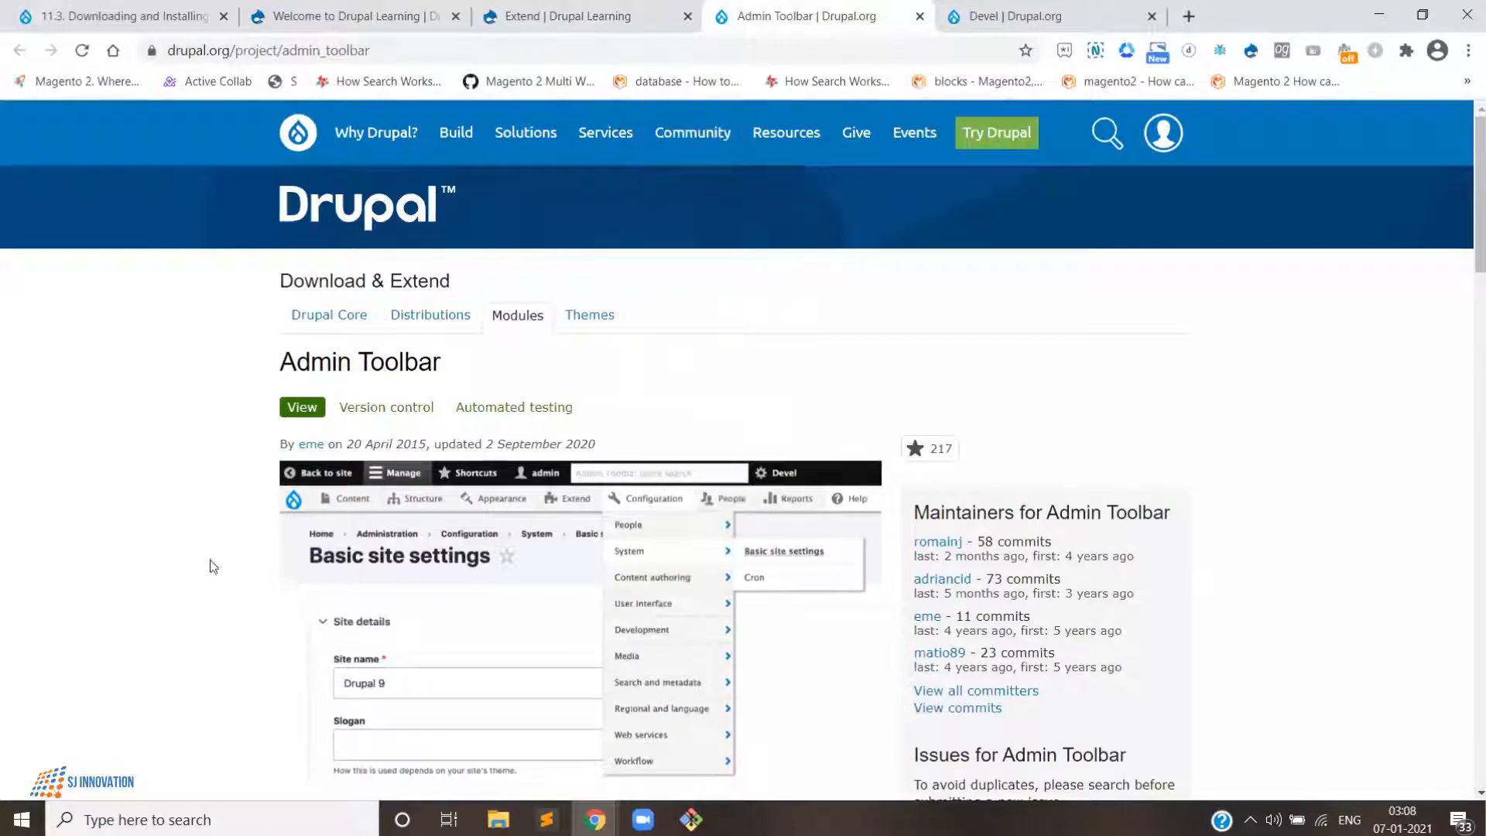
pyautogui.scroll(-2, 511, 464)
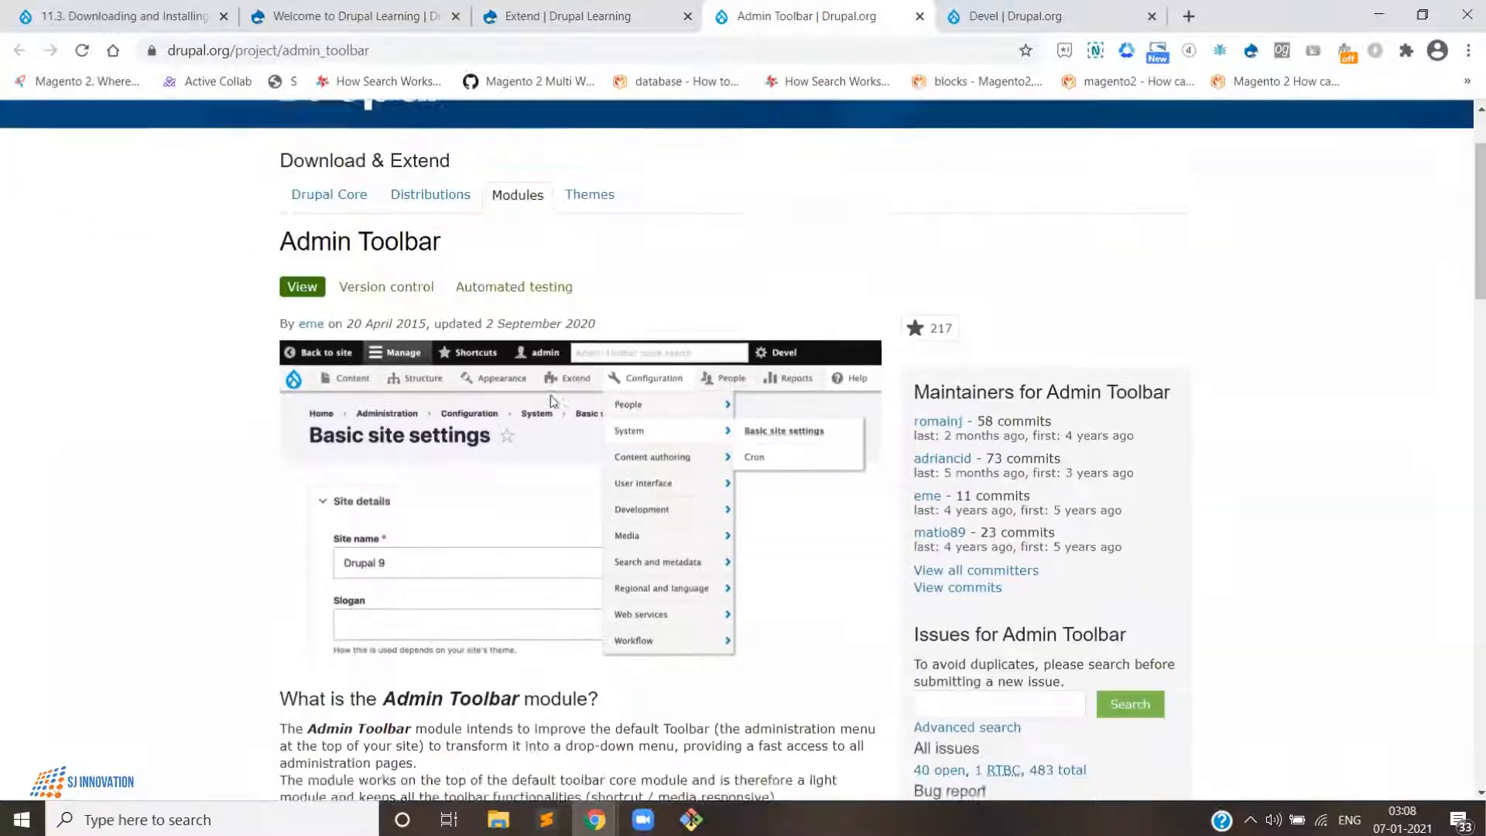
pyautogui.scroll(1, 567, 435)
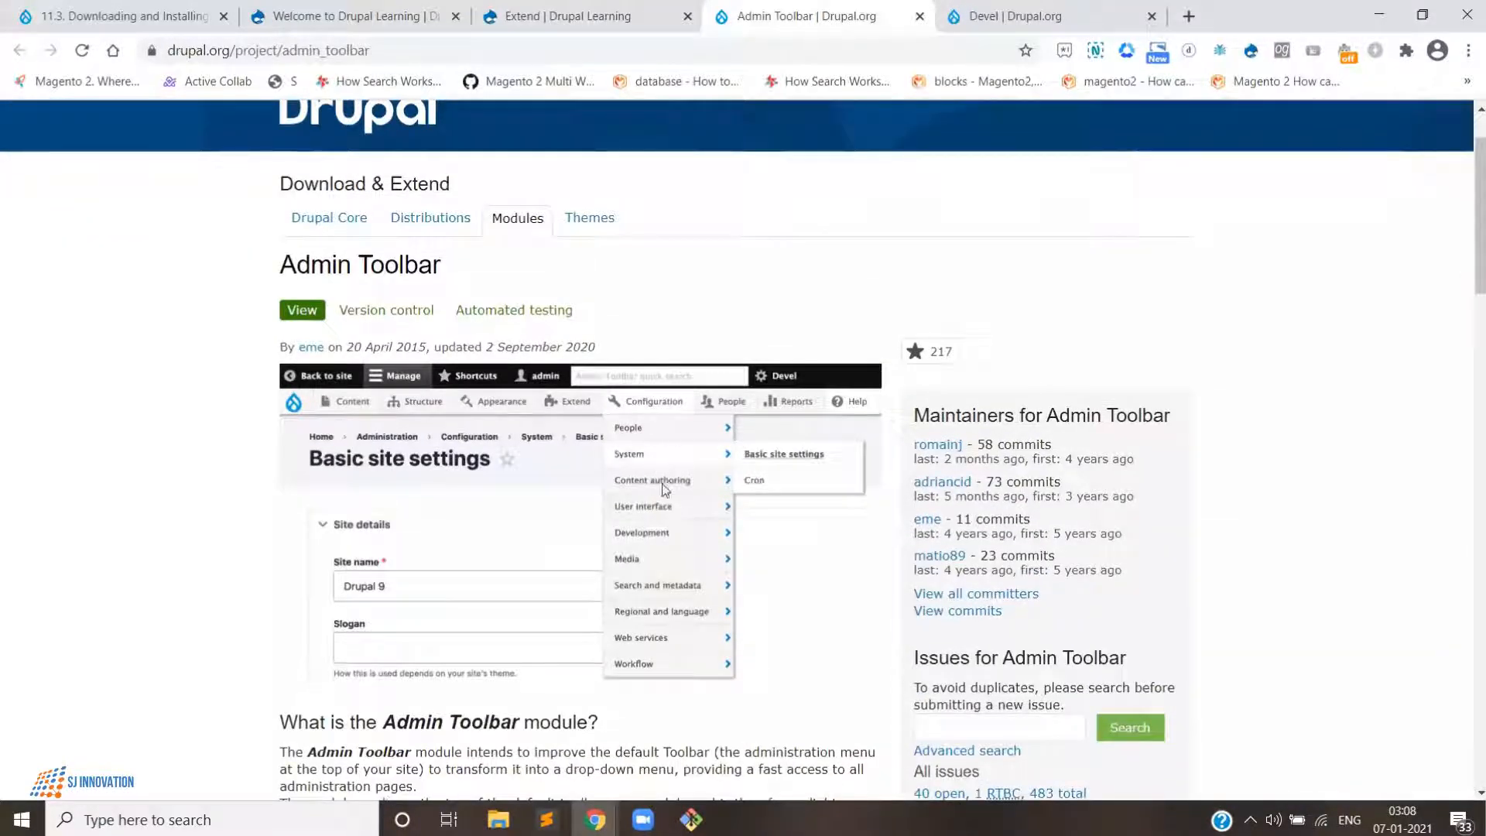
pyautogui.click(588, 17)
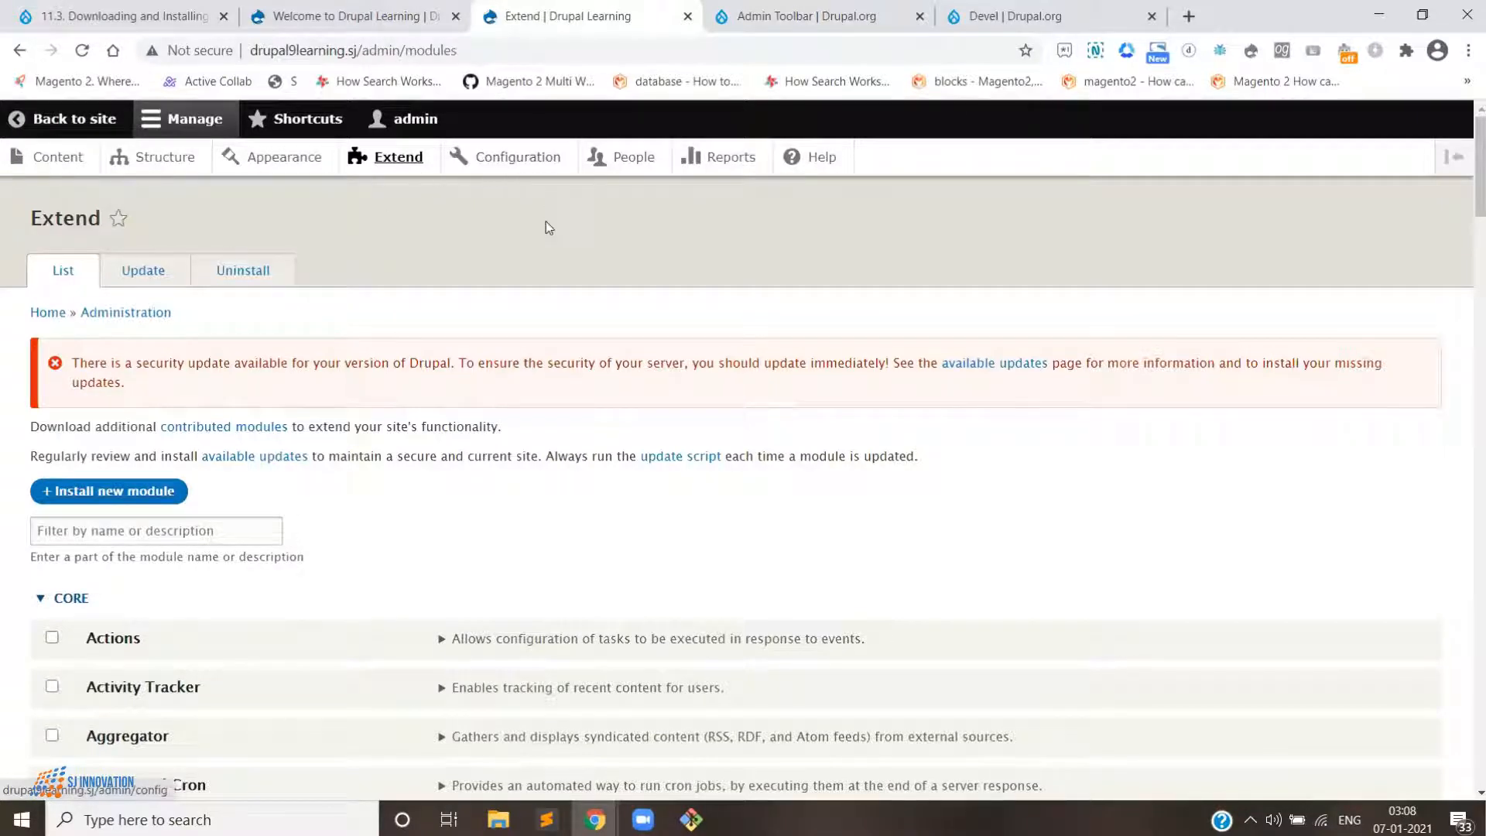
pyautogui.rightClick(542, 158)
pyautogui.click(612, 175)
pyautogui.click(700, 14)
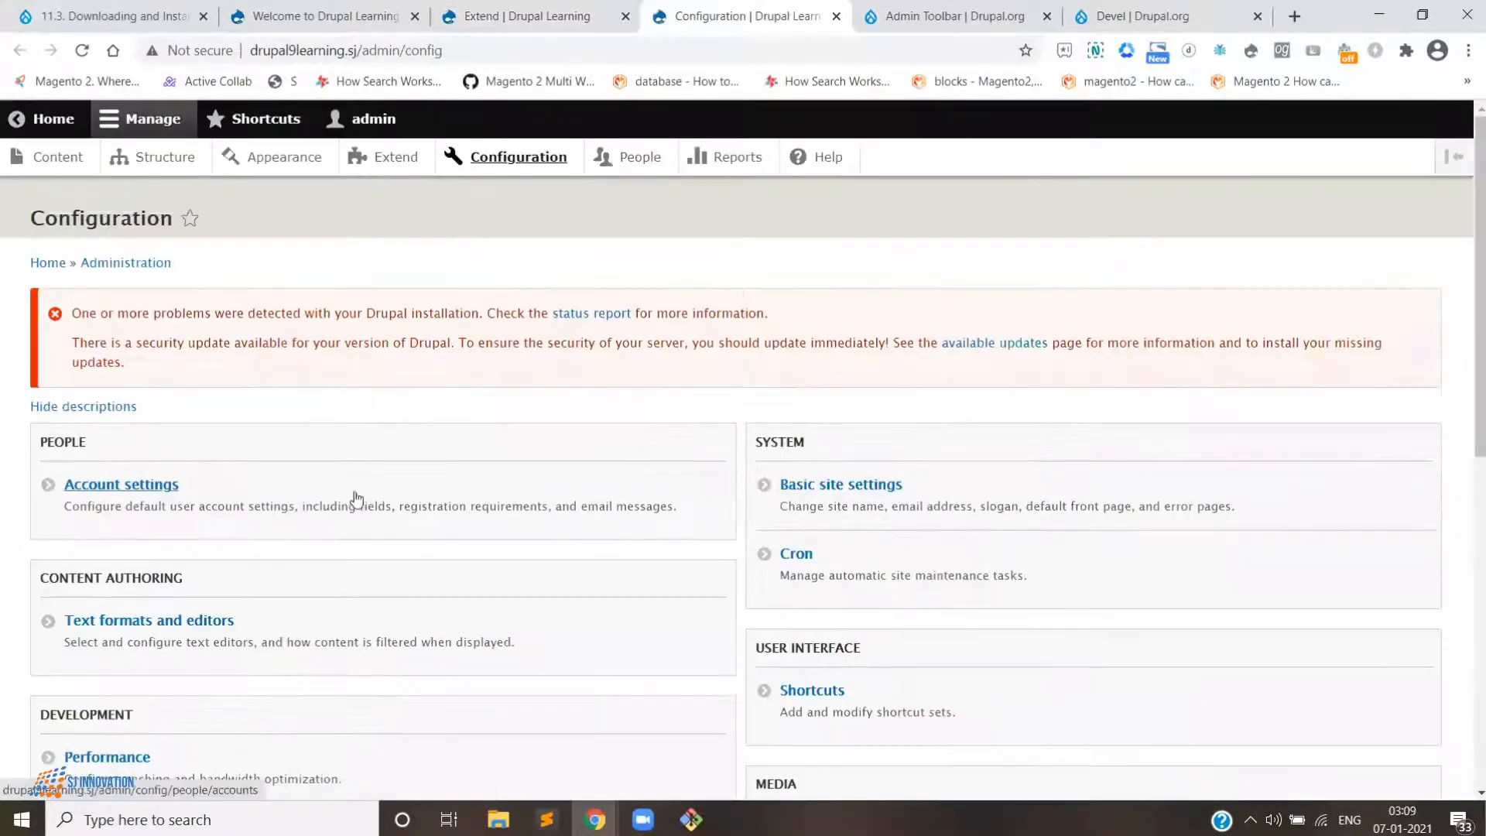
pyautogui.click(836, 15)
# - Copy the link address of the Admin Toolbar 8.x-2.4 tar.gz download on the project page
pyautogui.click(767, 17)
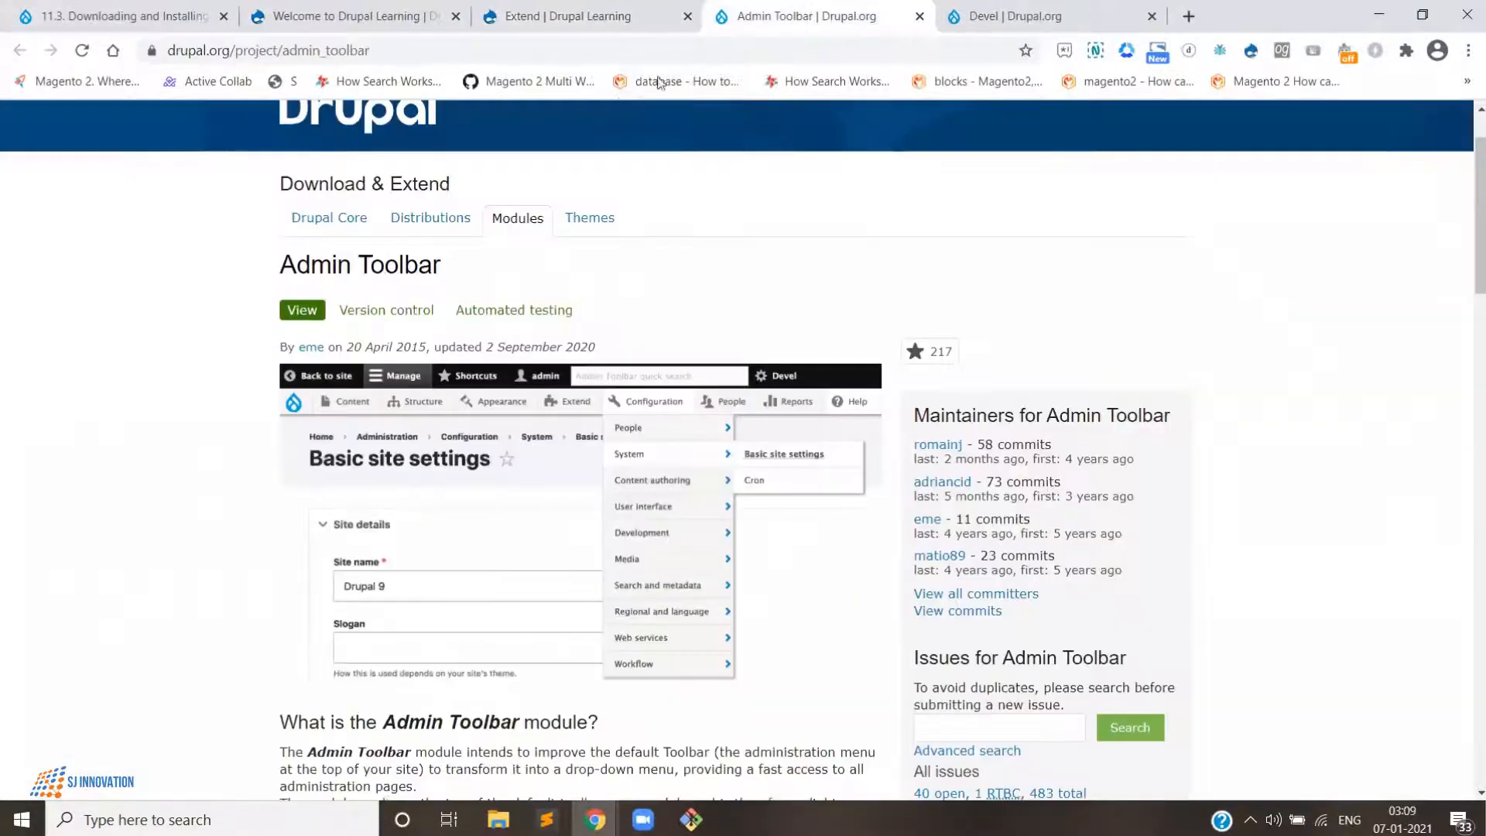
pyautogui.click(616, 17)
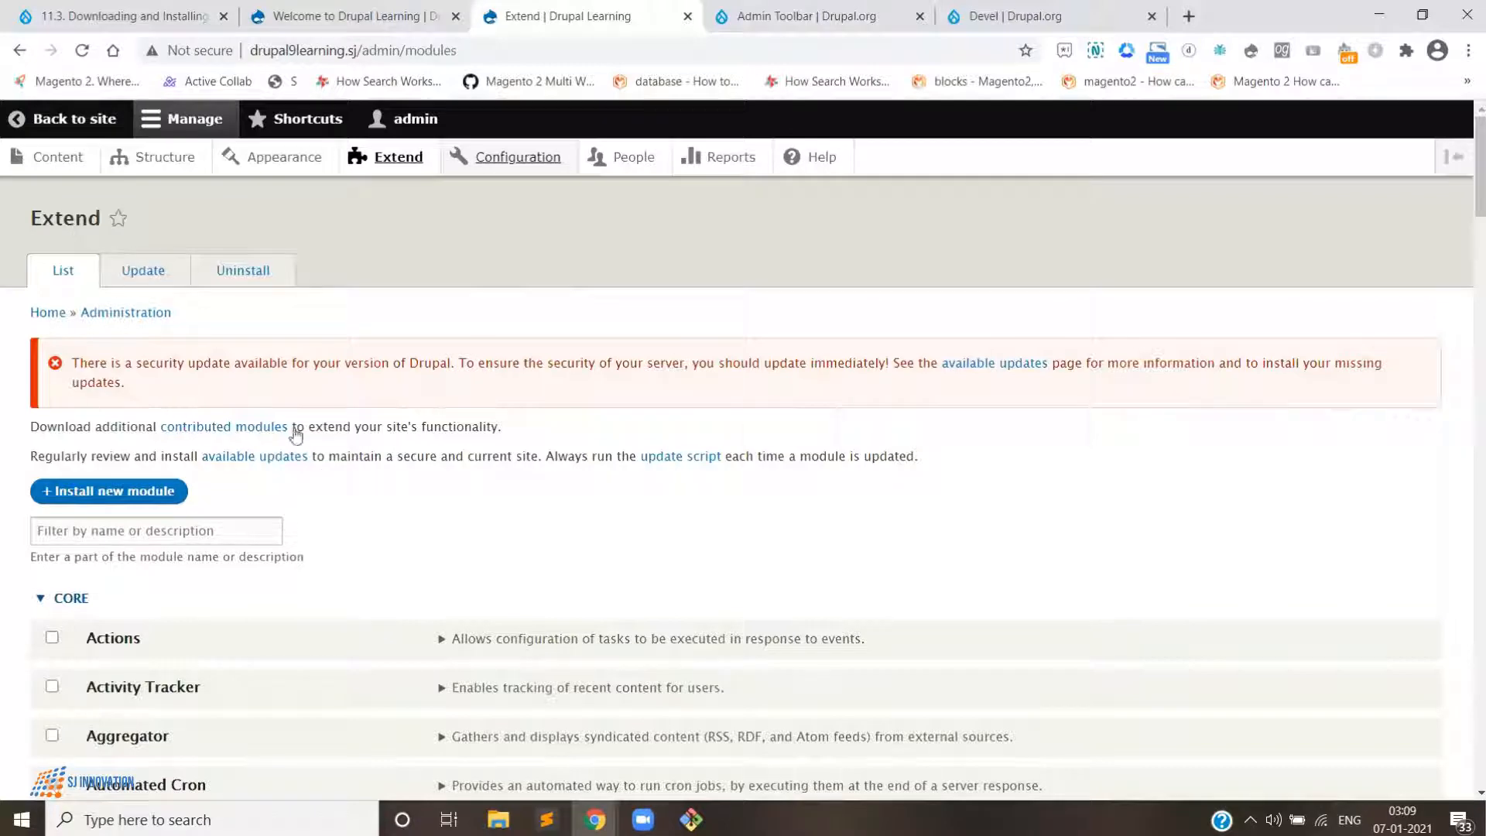
pyautogui.click(894, 8)
pyautogui.scroll(2, 355, 256)
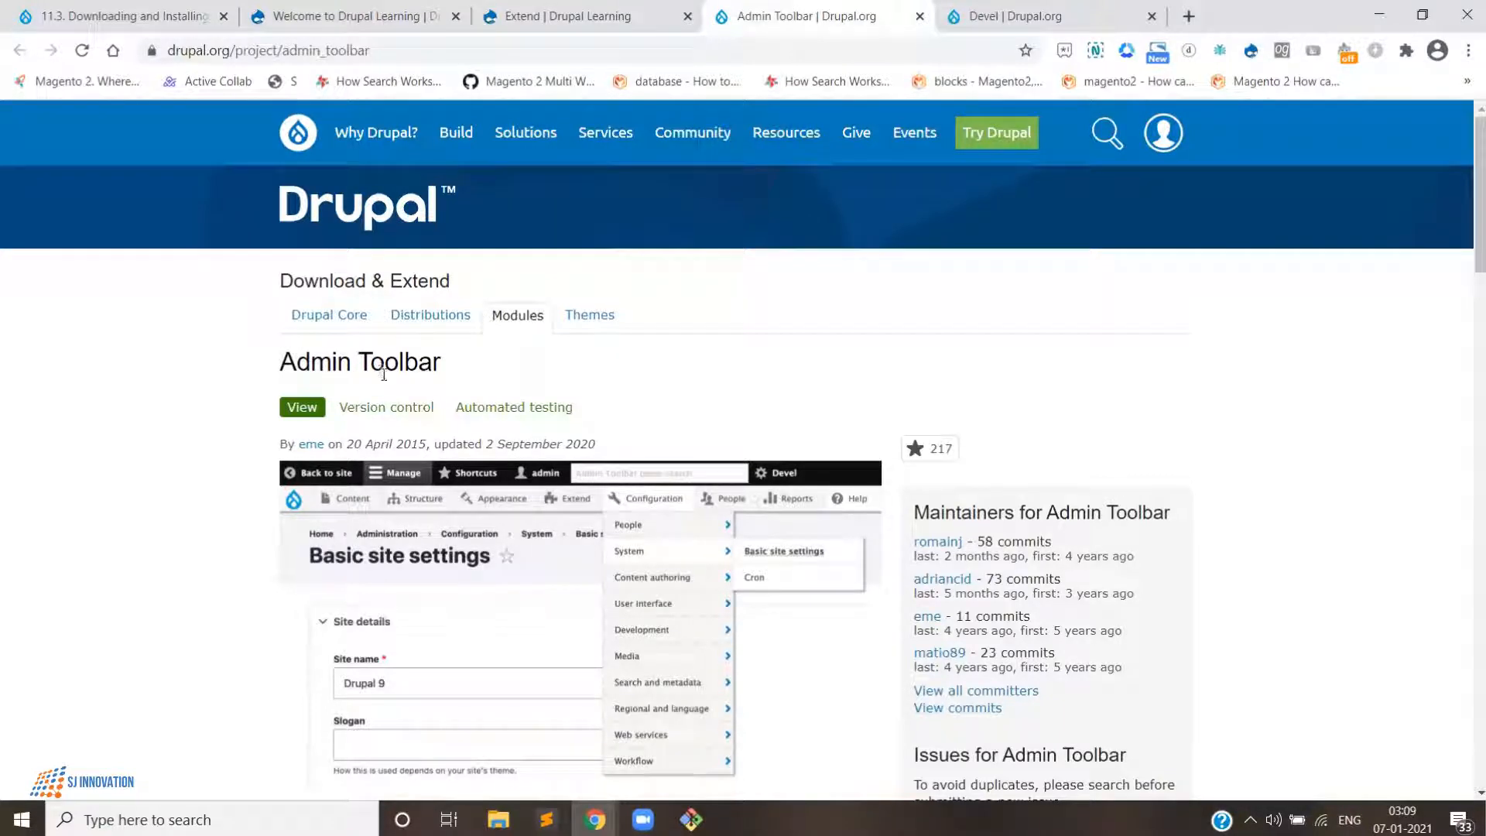
pyautogui.scroll(-10, 403, 387)
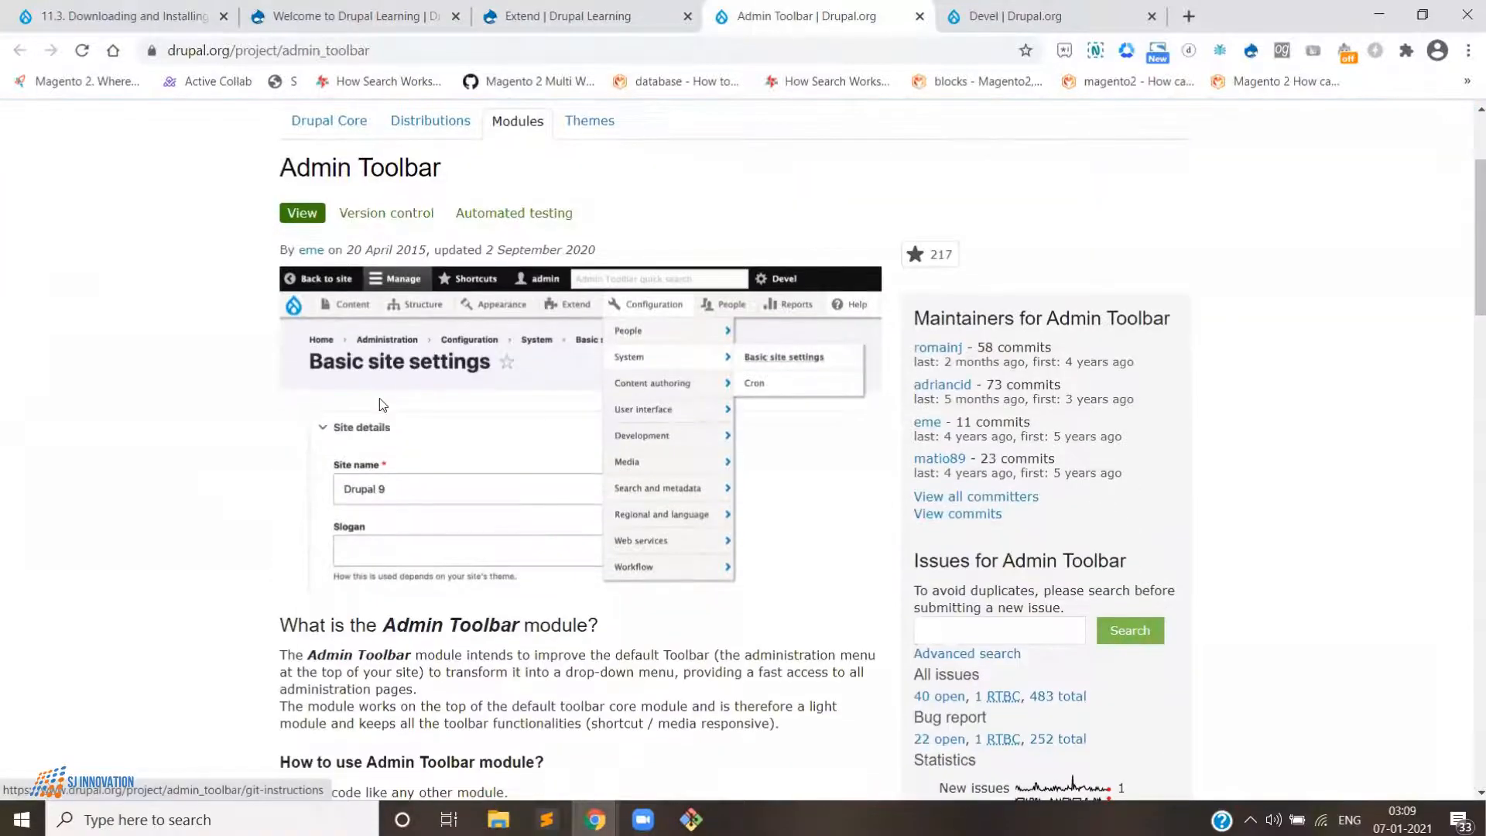
pyautogui.scroll(-13, 408, 452)
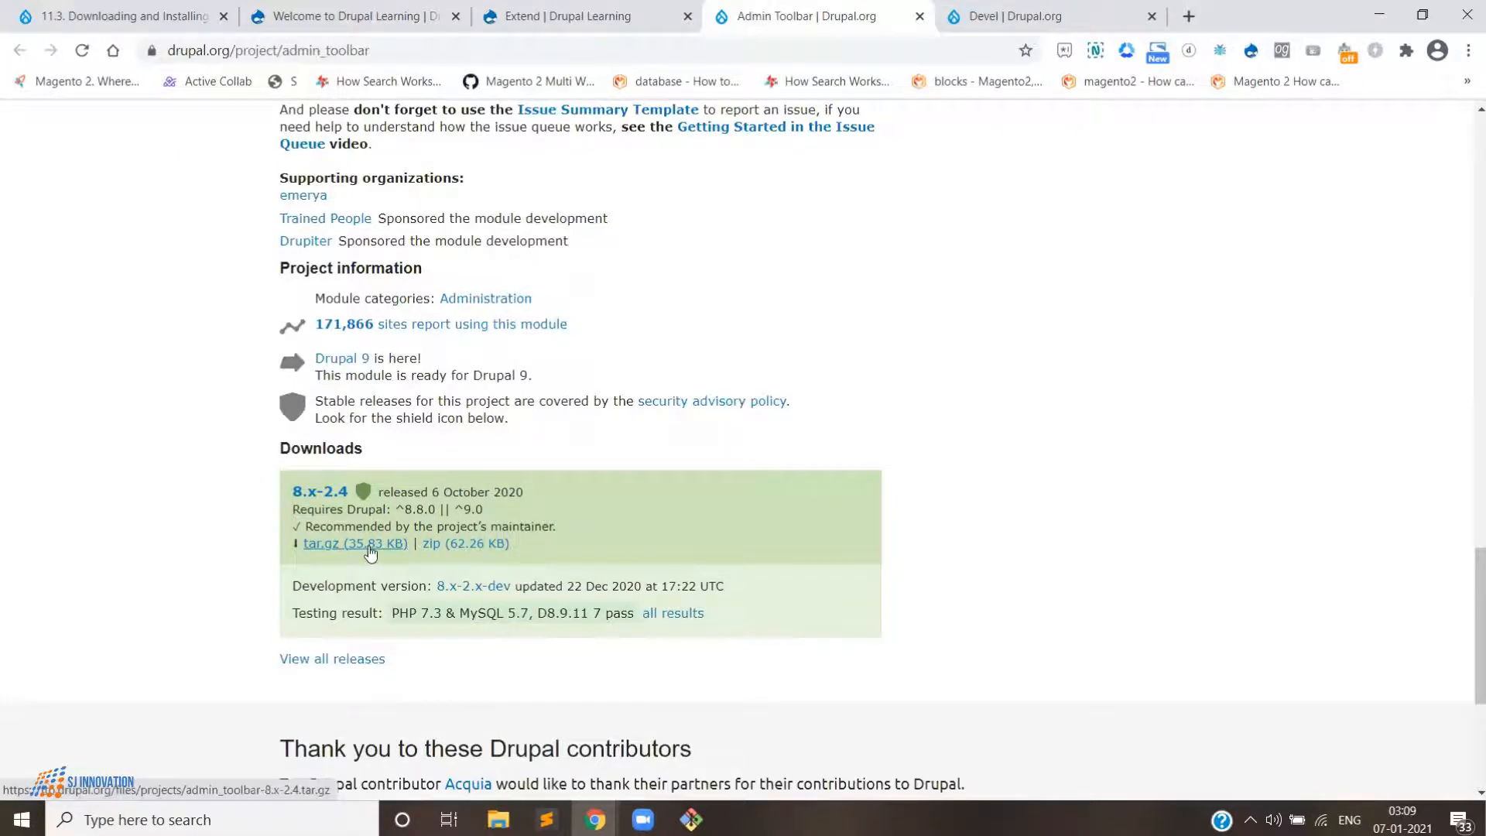
pyautogui.rightClick(337, 553)
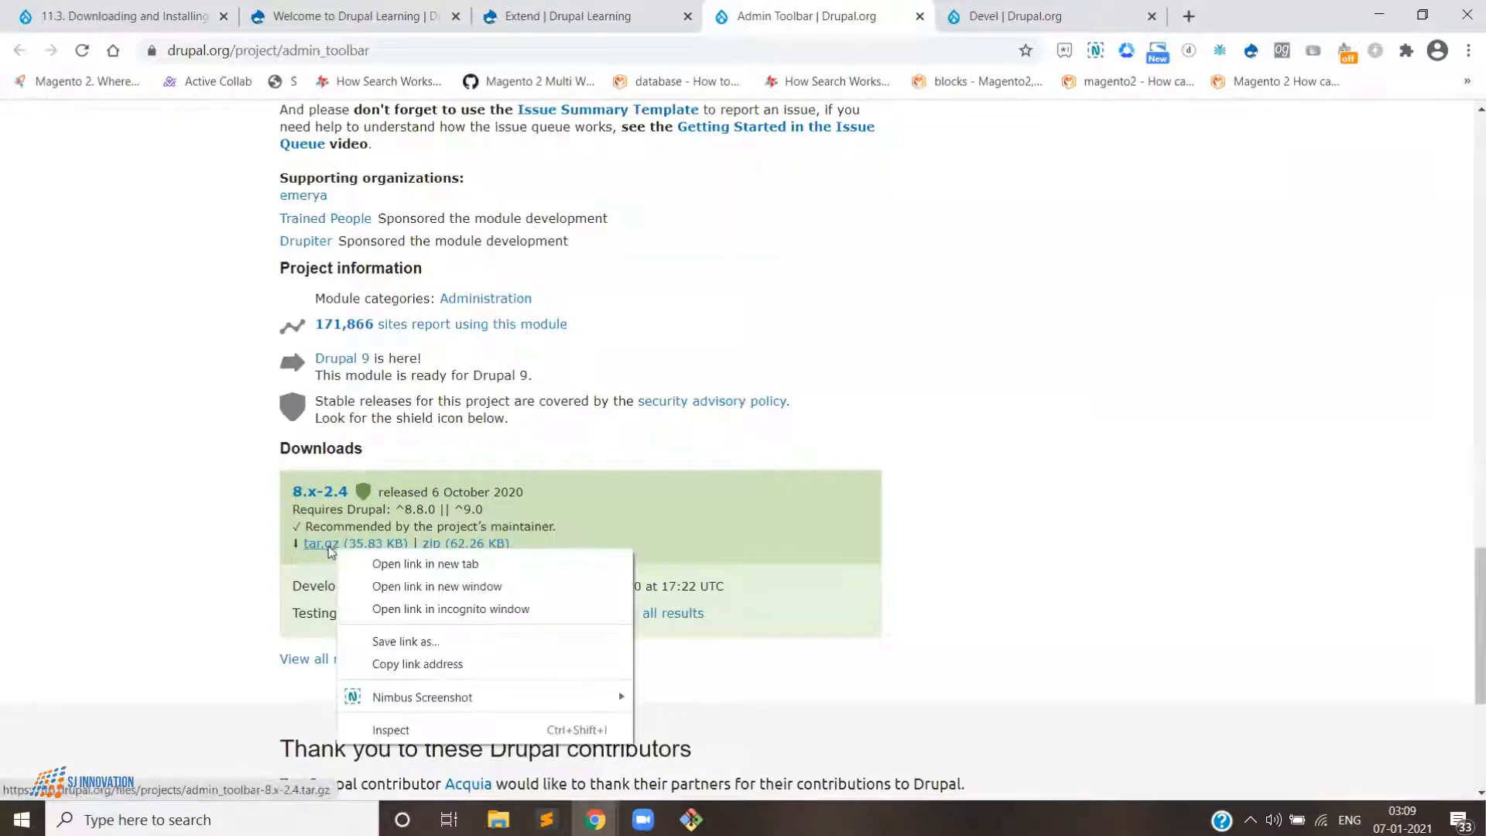
pyautogui.click(397, 665)
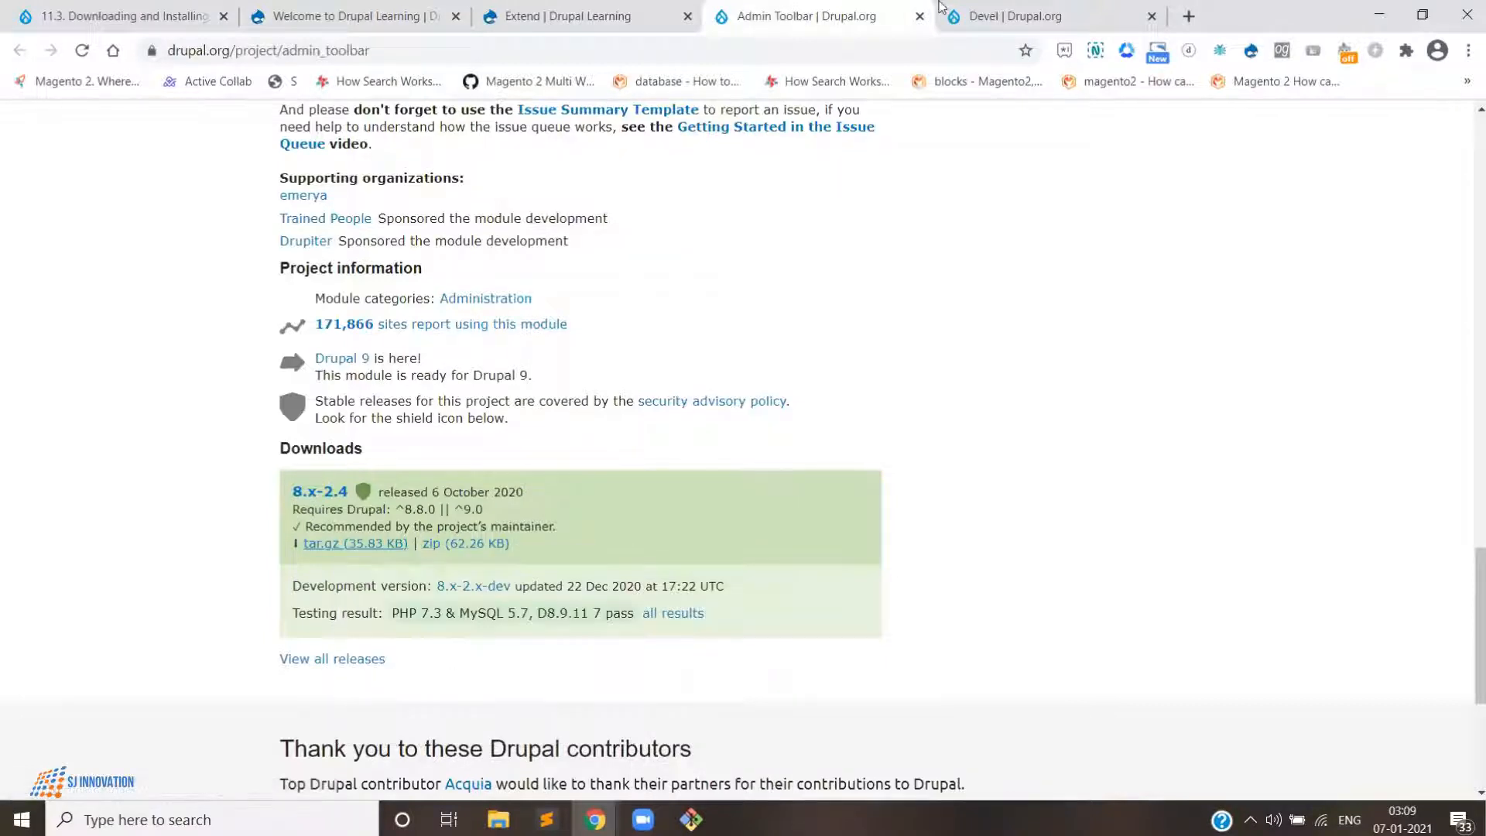
pyautogui.click(584, 9)
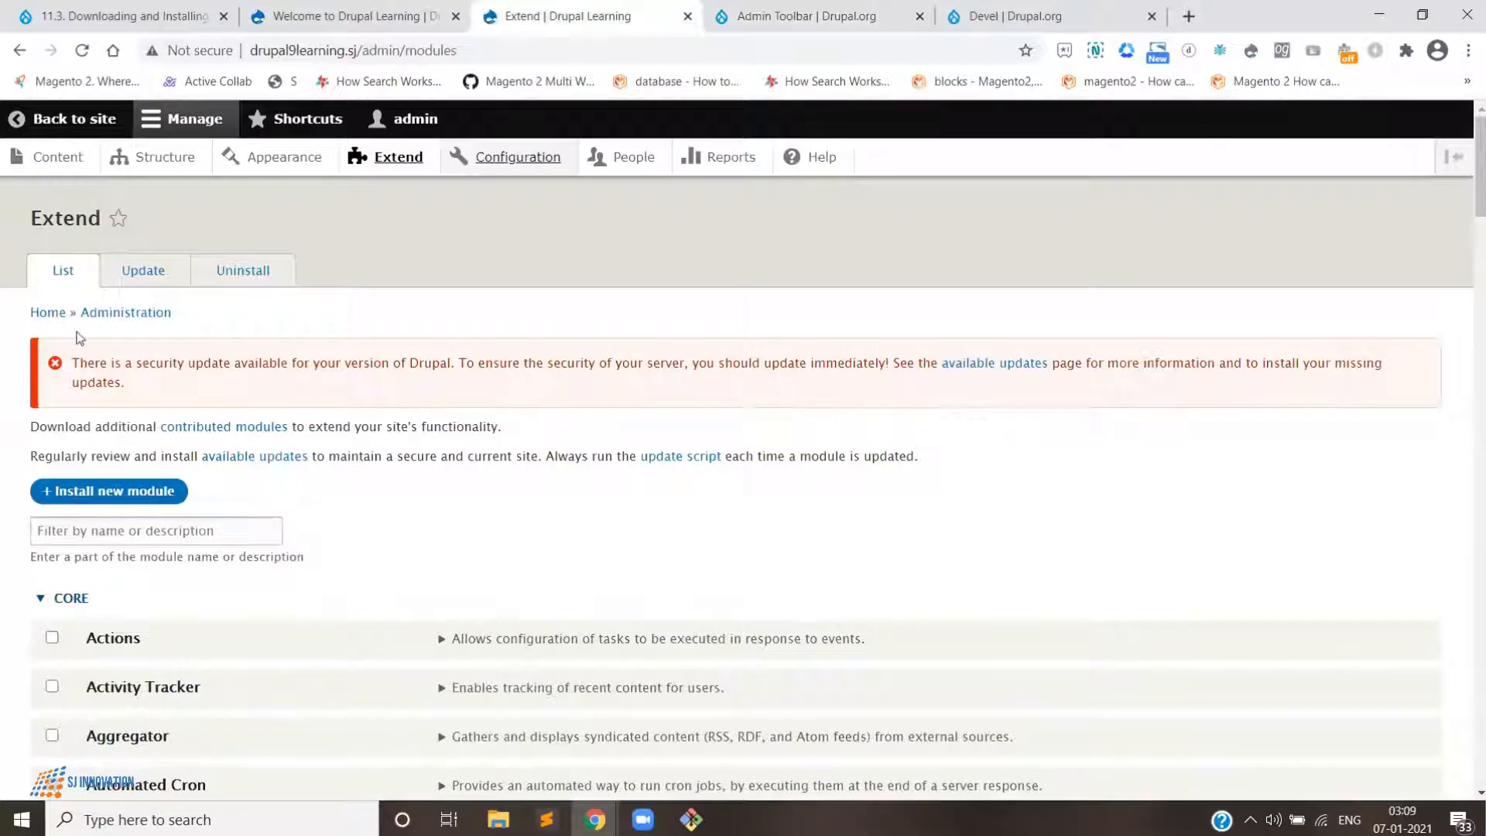
pyautogui.click(374, 158)
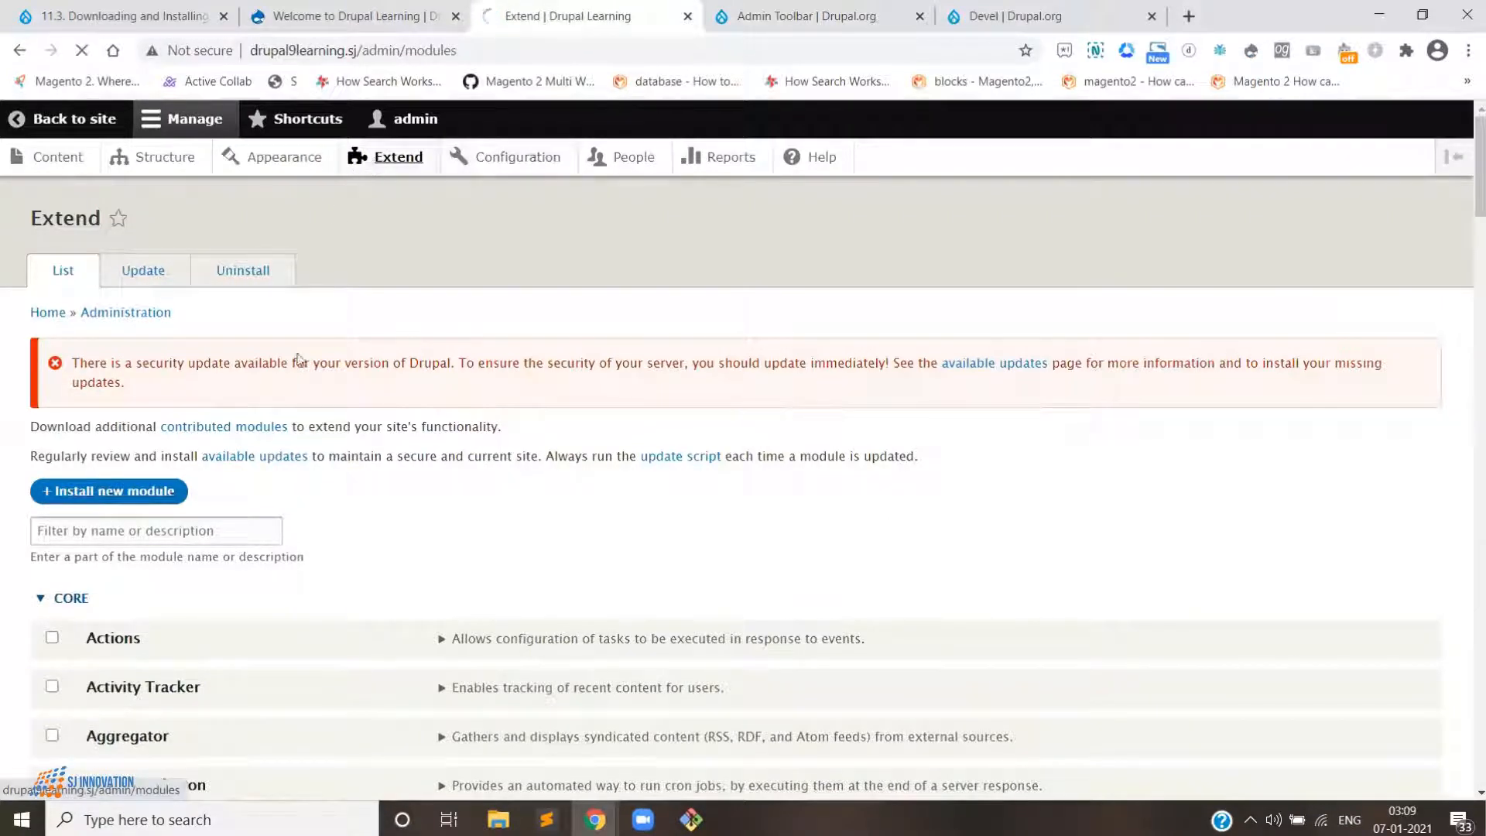
pyautogui.click(114, 493)
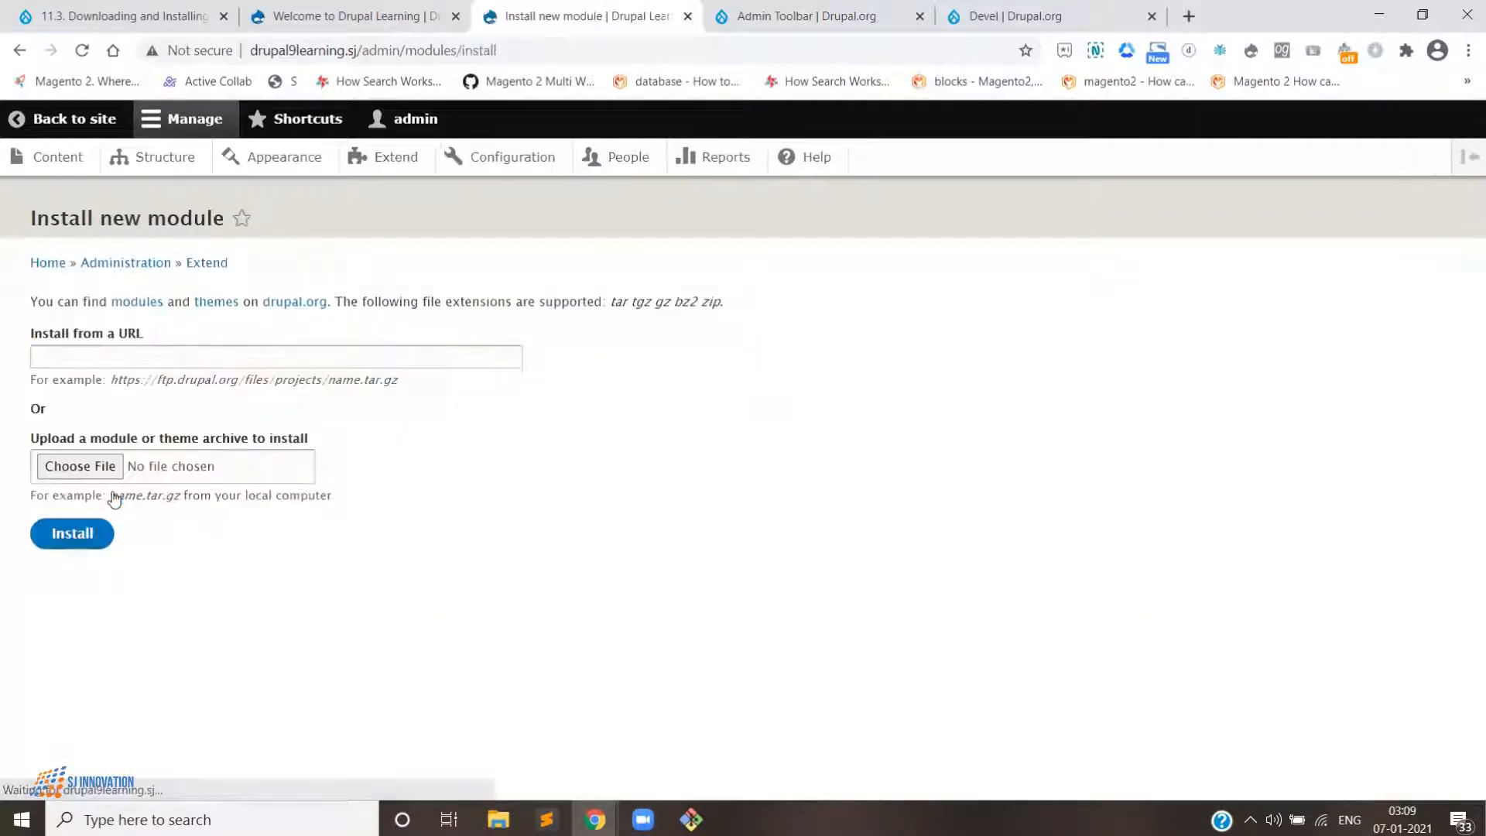
pyautogui.click(105, 348)
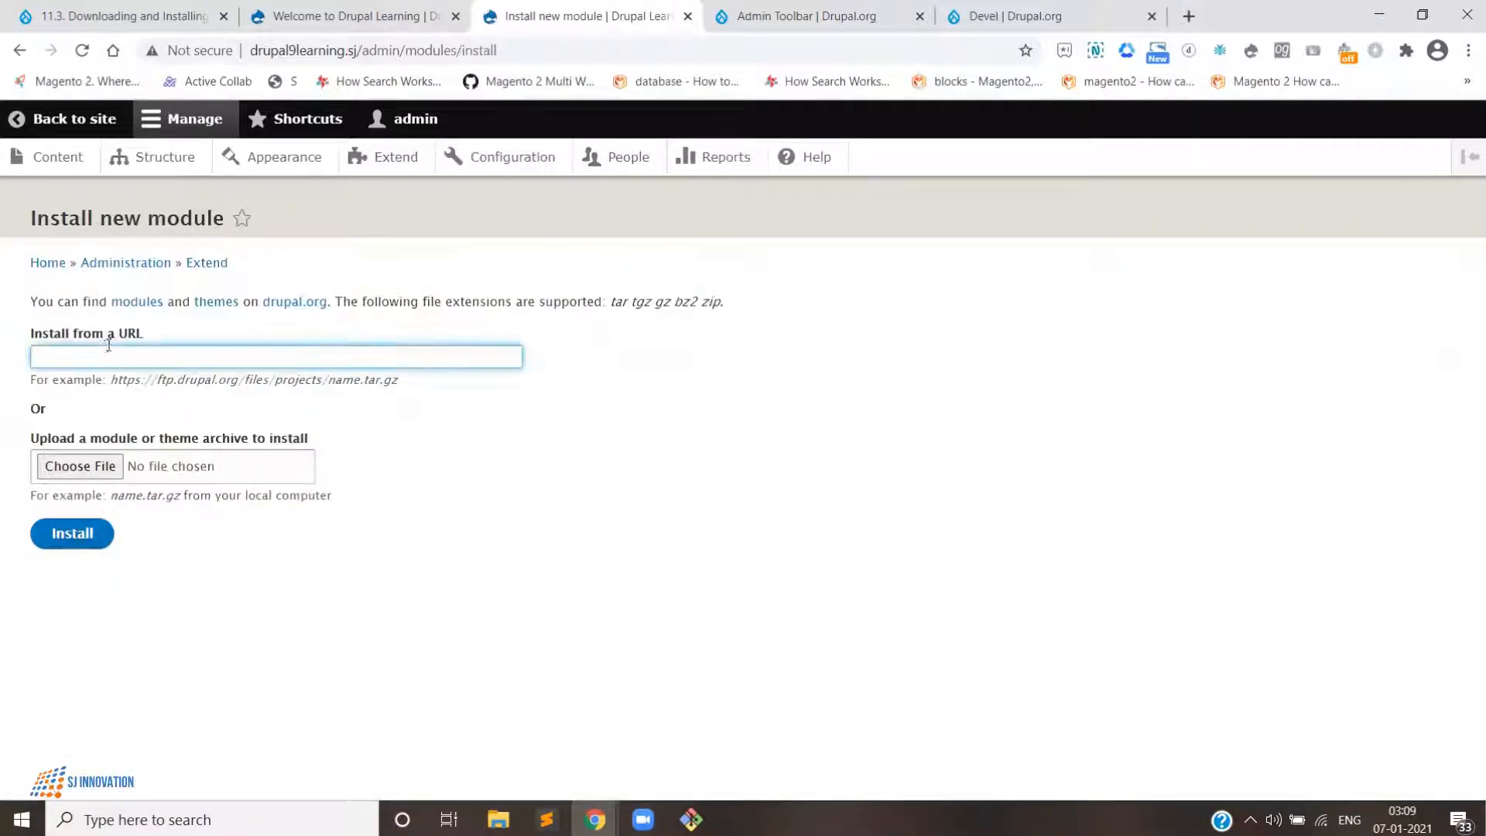
pyautogui.hotkey('ctrl', 'v')
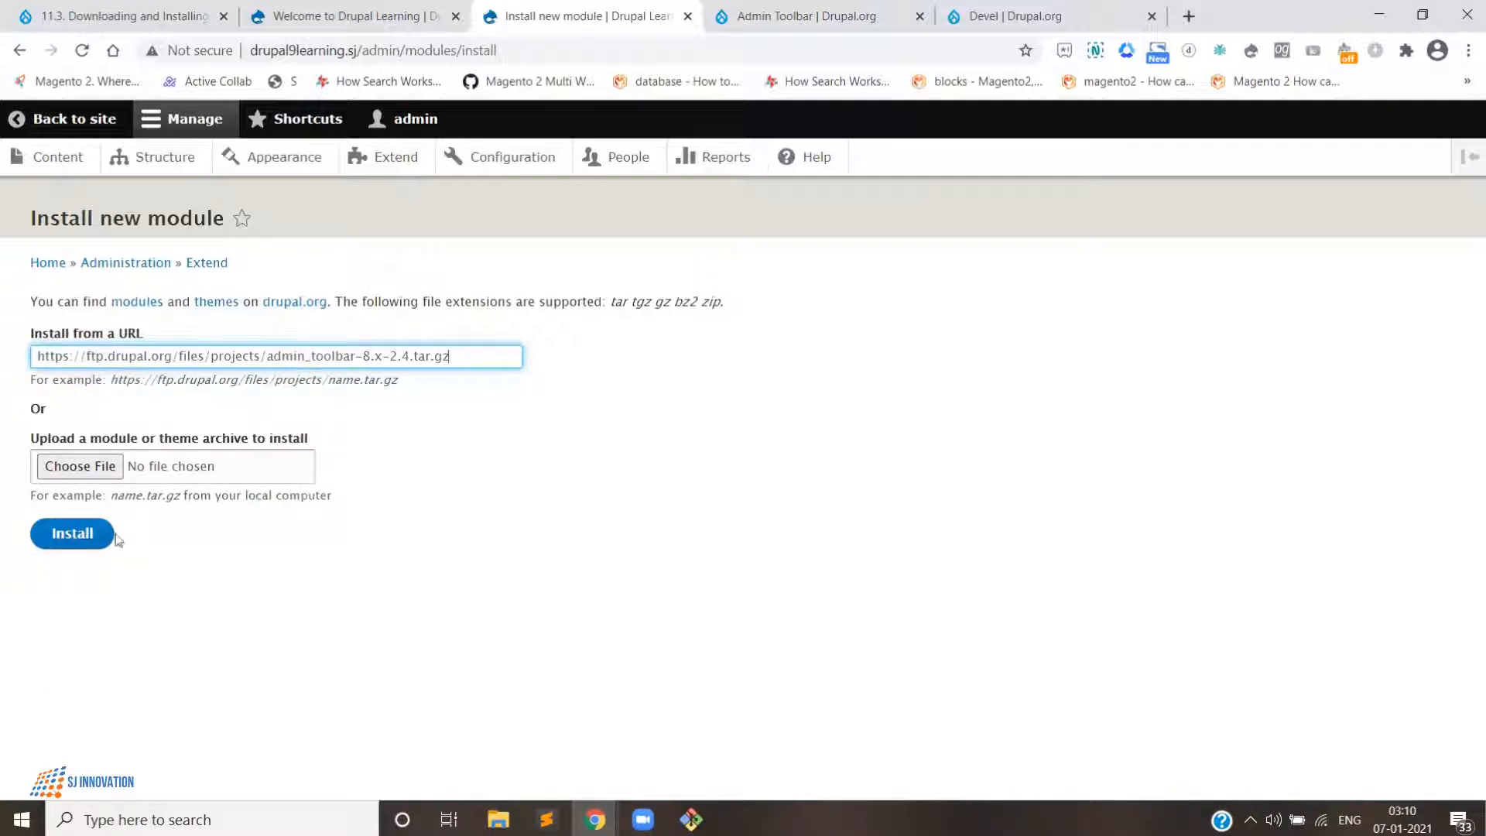
pyautogui.click(76, 542)
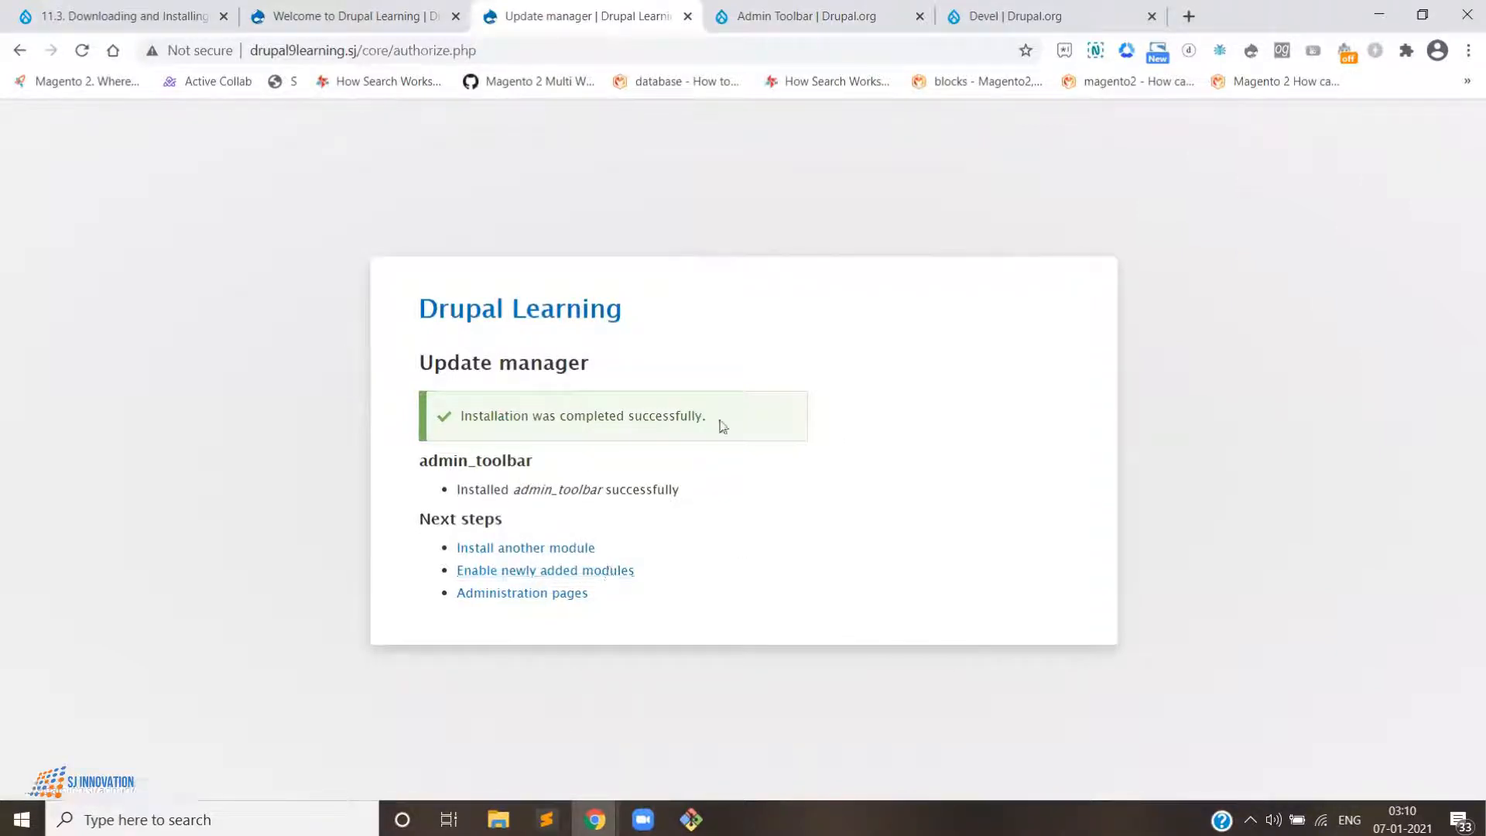
# - Go to enable the newly added modules and filter the module list by "admin tool"
pyautogui.click(606, 573)
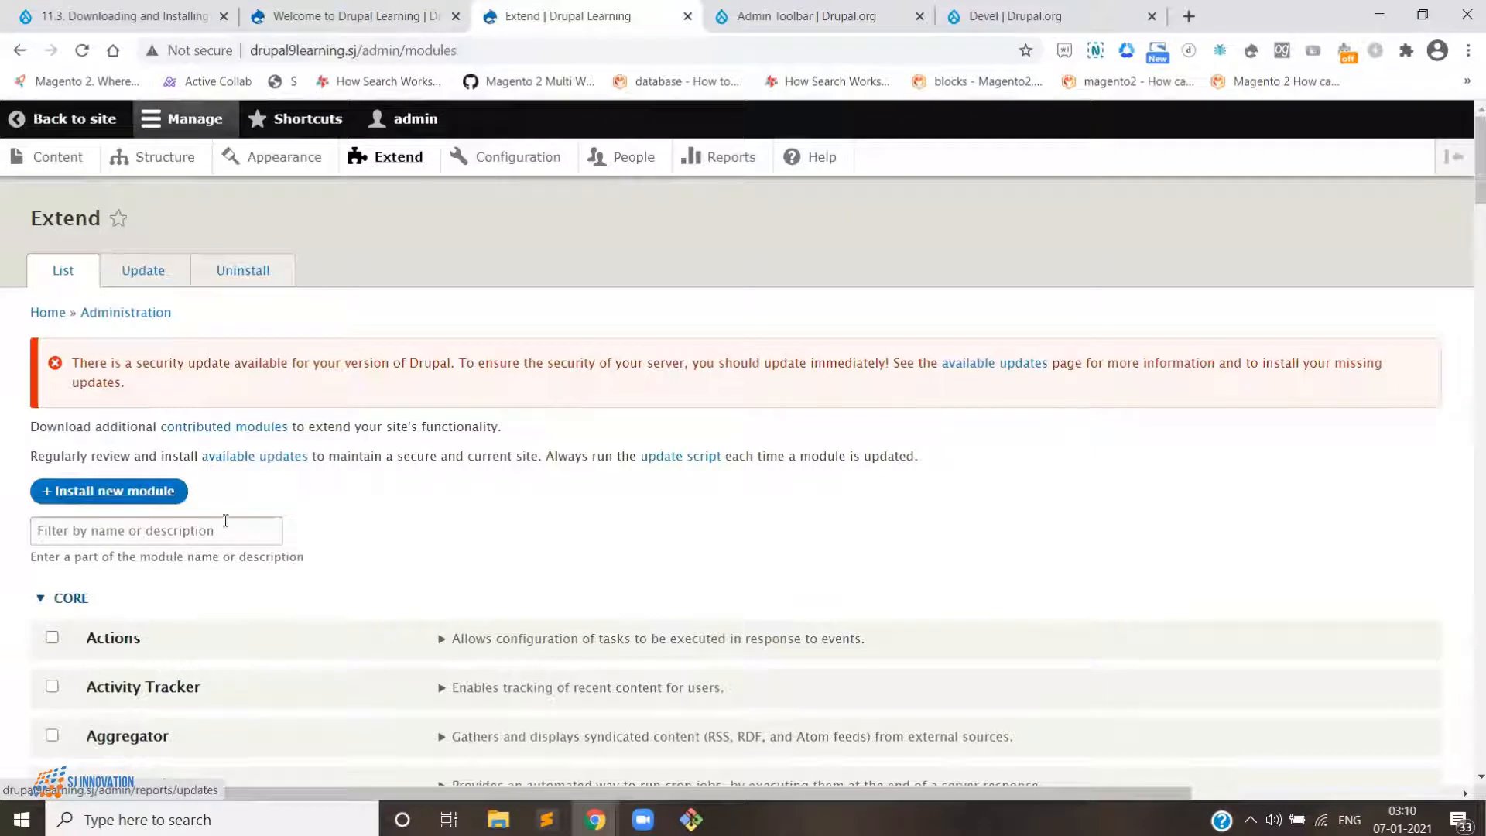
pyautogui.write('ad')
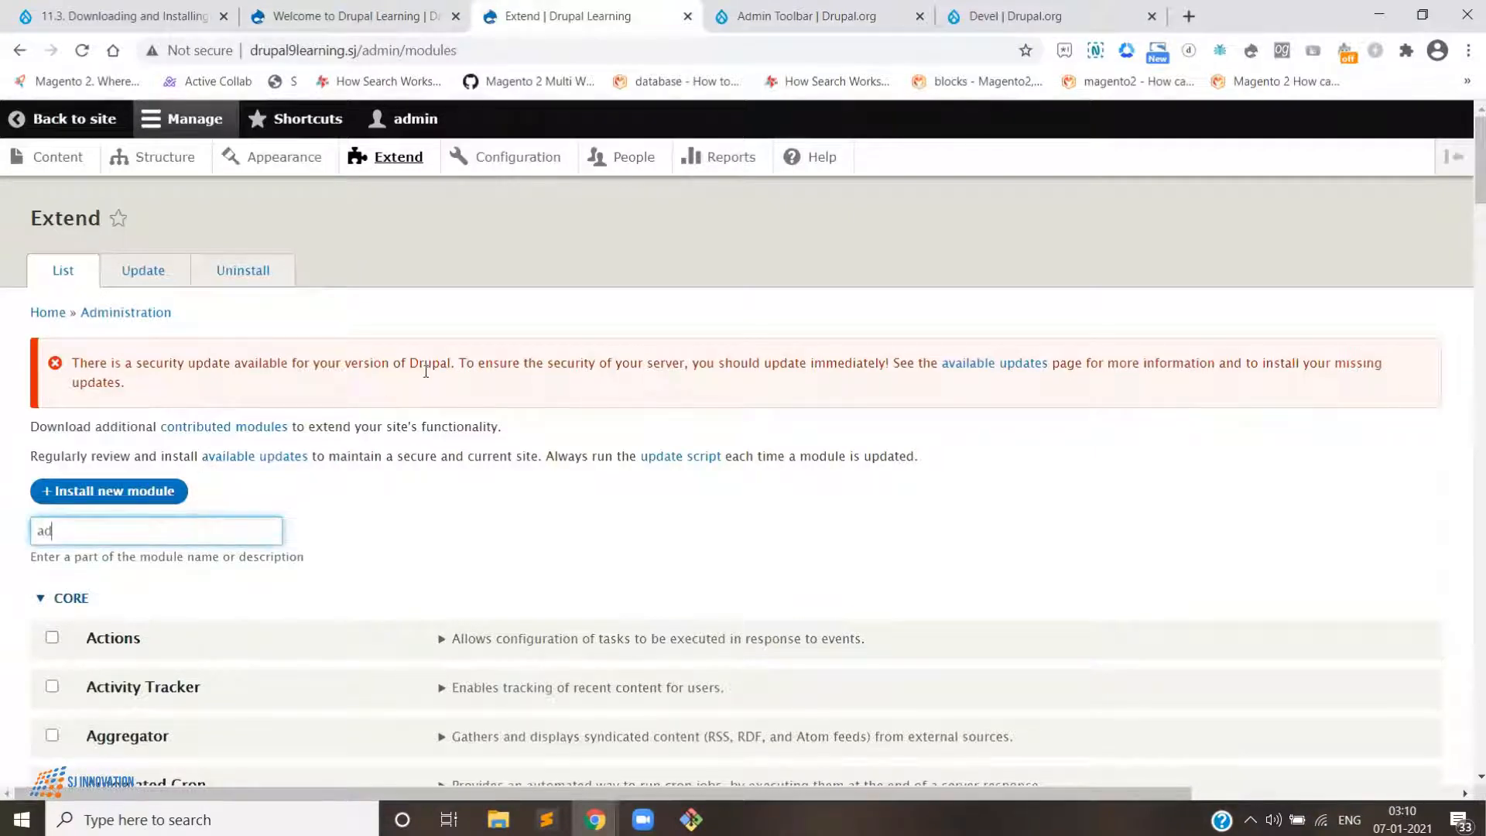
pyautogui.write('min tool')
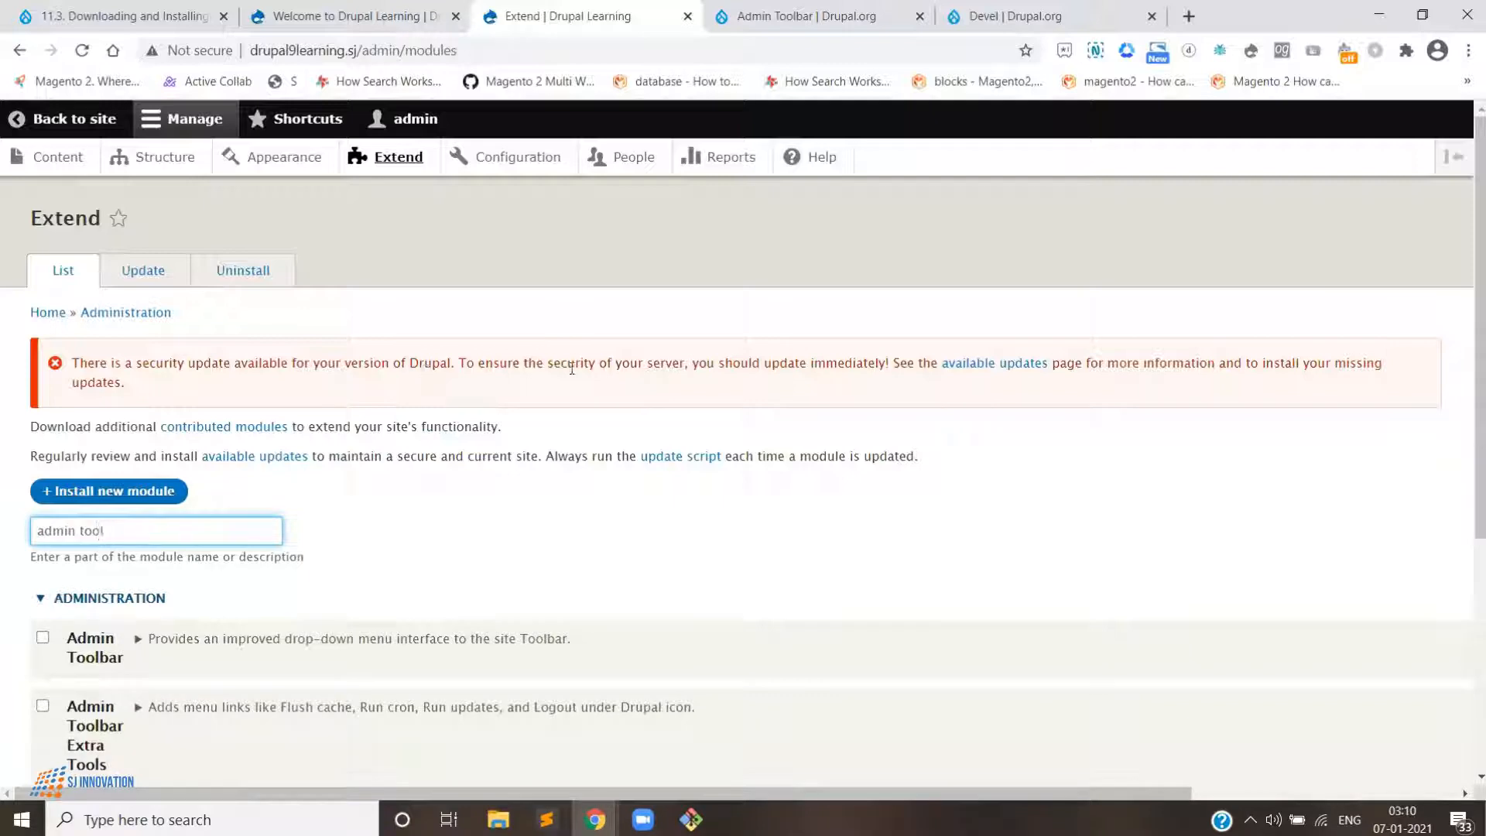
# - Select the Admin Toolbar module for enabling and expand its details
pyautogui.scroll(-4, 560, 342)
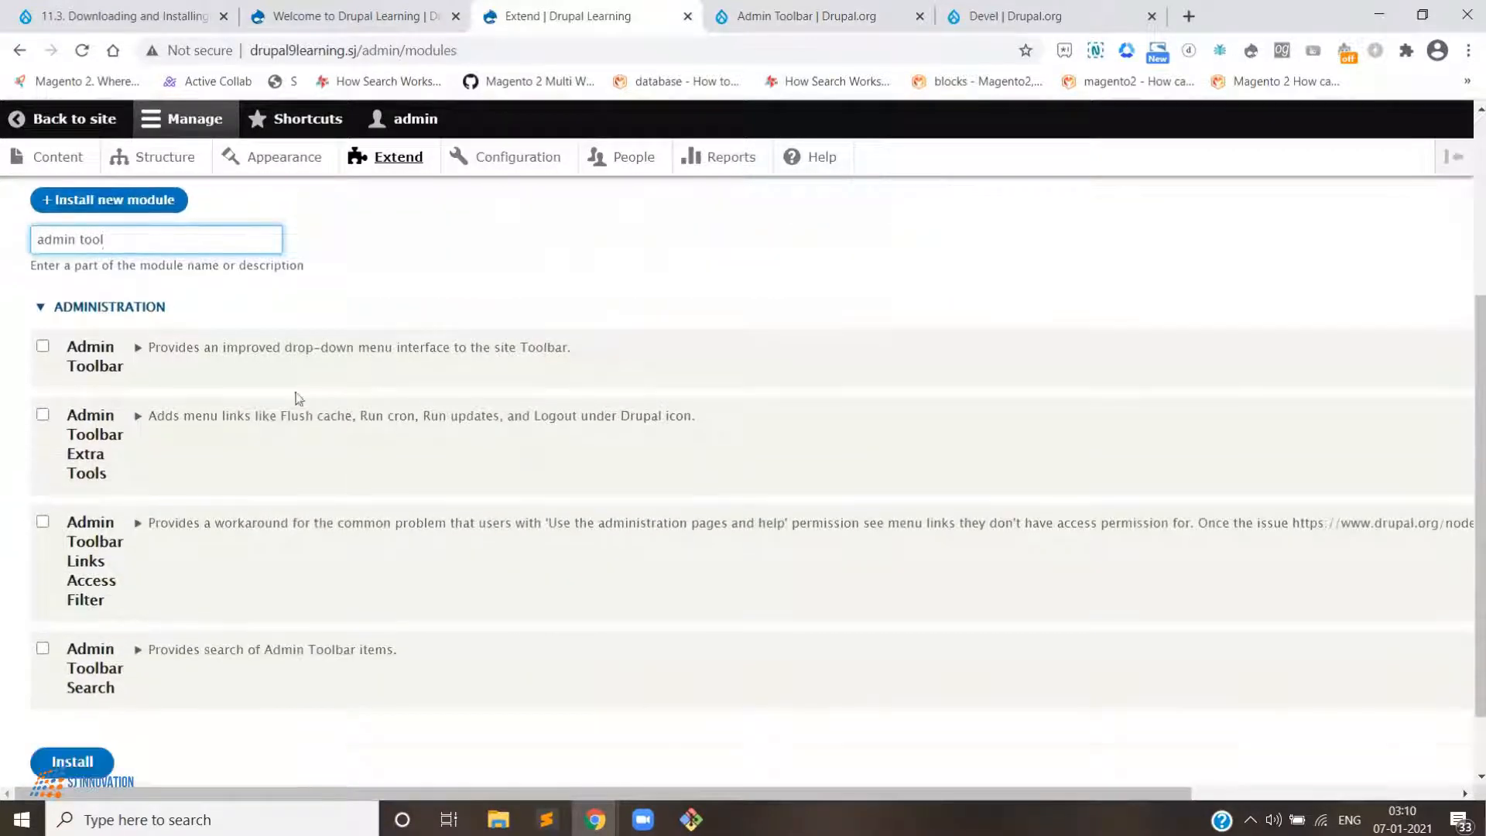
pyautogui.scroll(-1, 261, 404)
pyautogui.scroll(3, 210, 411)
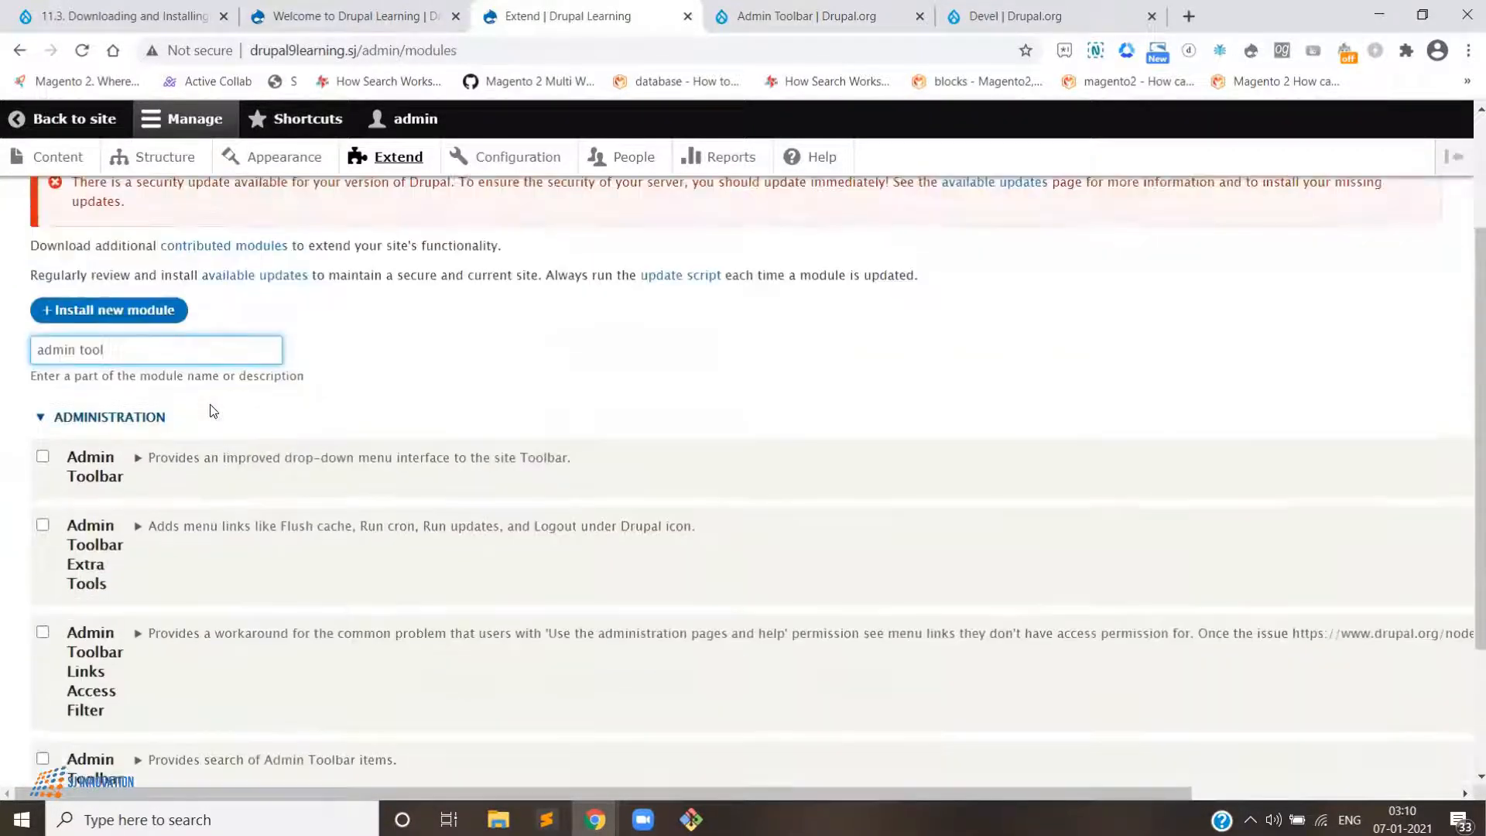
pyautogui.scroll(1, 212, 413)
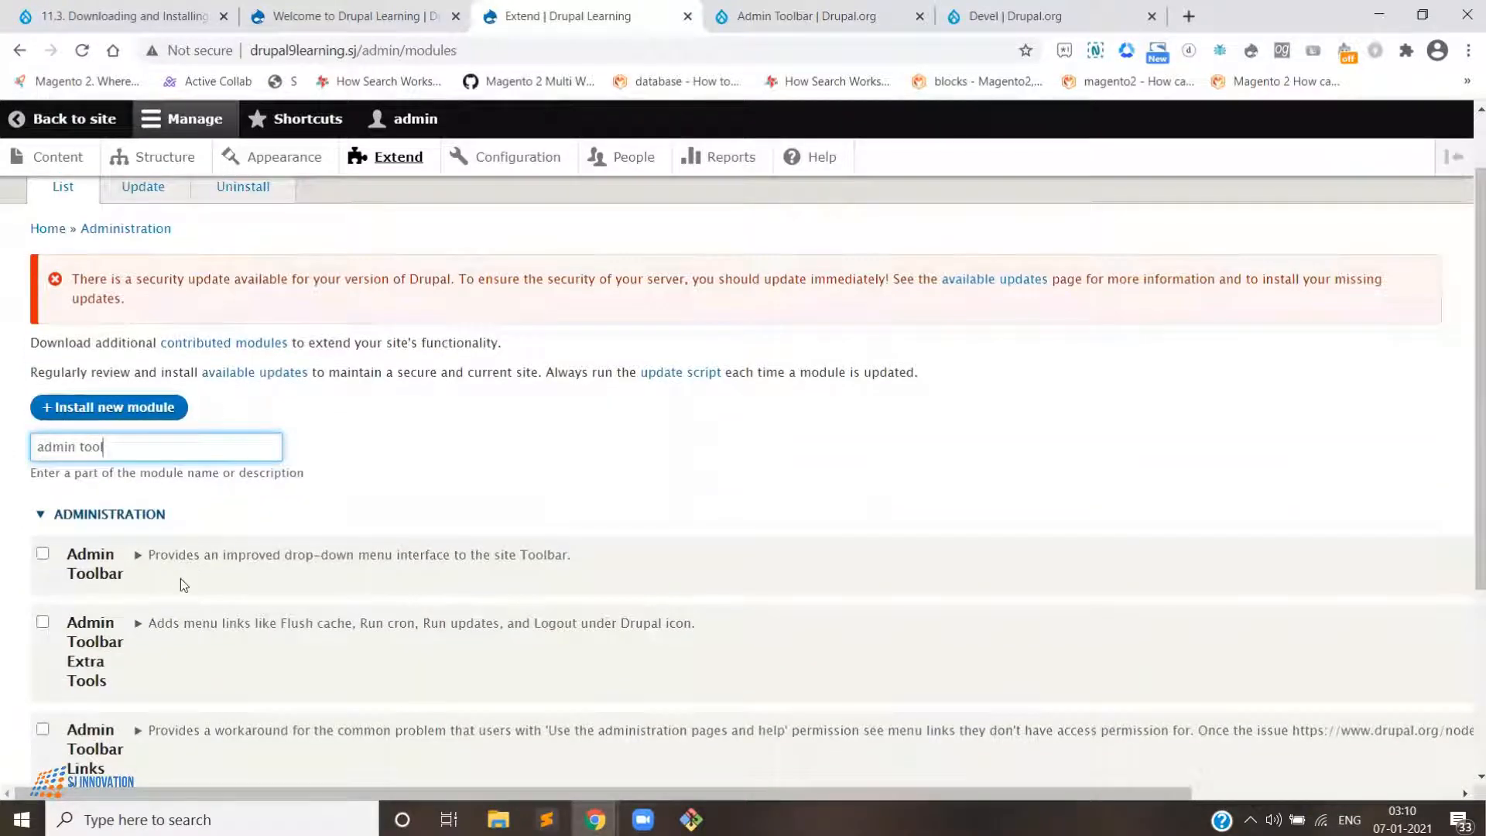
pyautogui.scroll(-2, 147, 573)
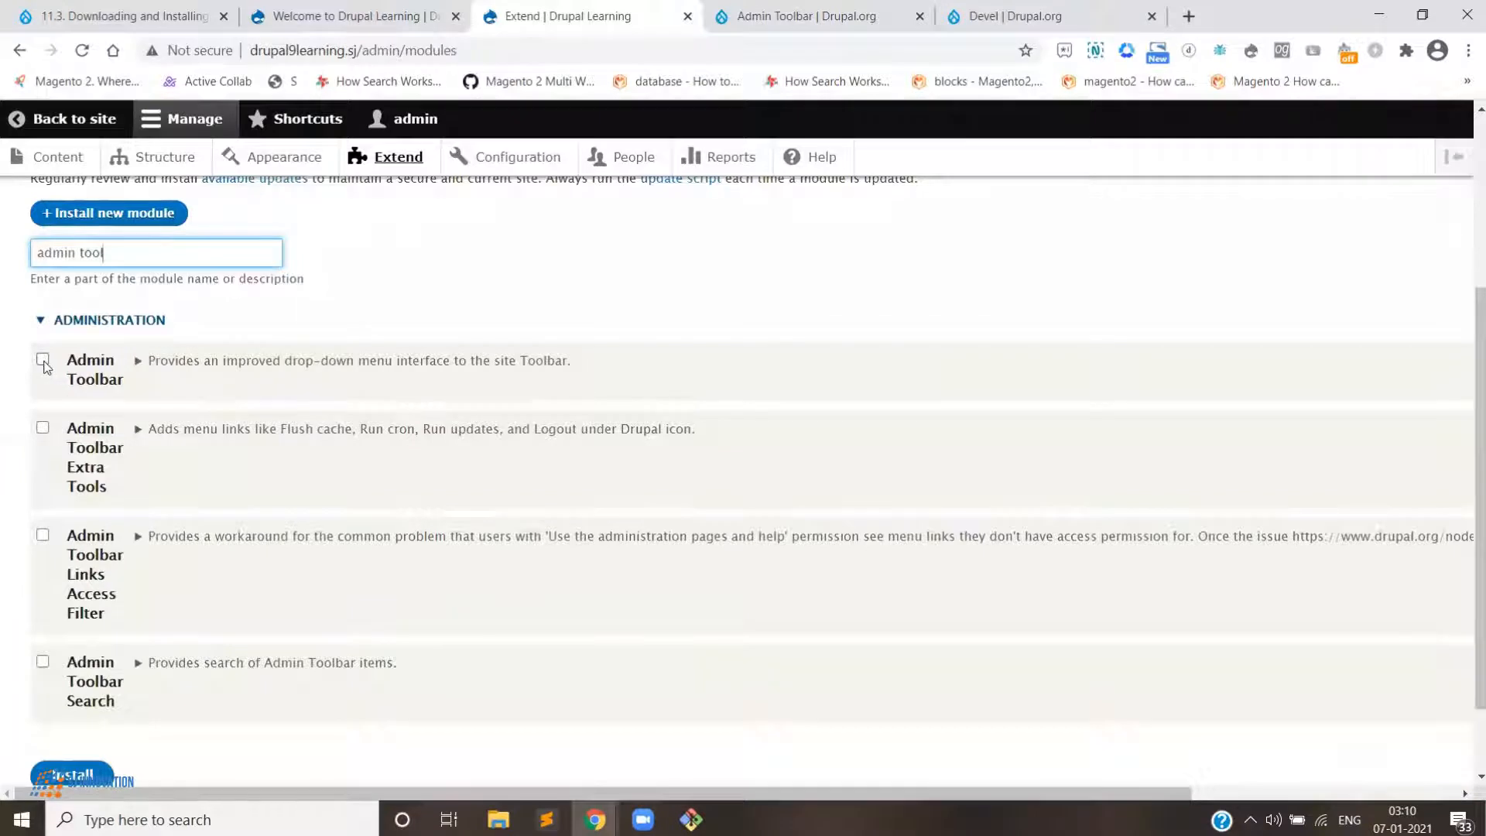
pyautogui.click(43, 360)
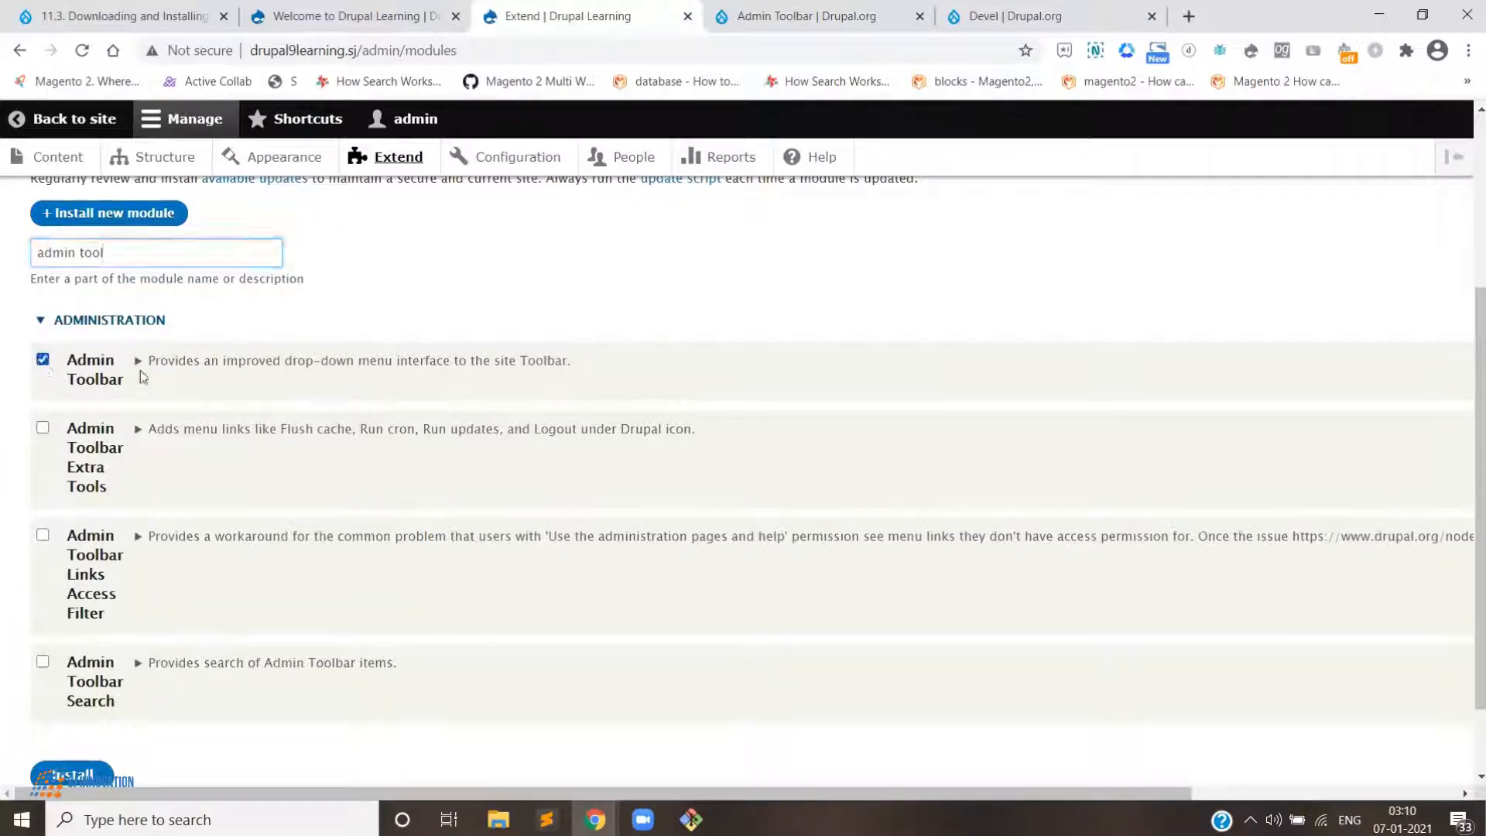
pyautogui.click(138, 362)
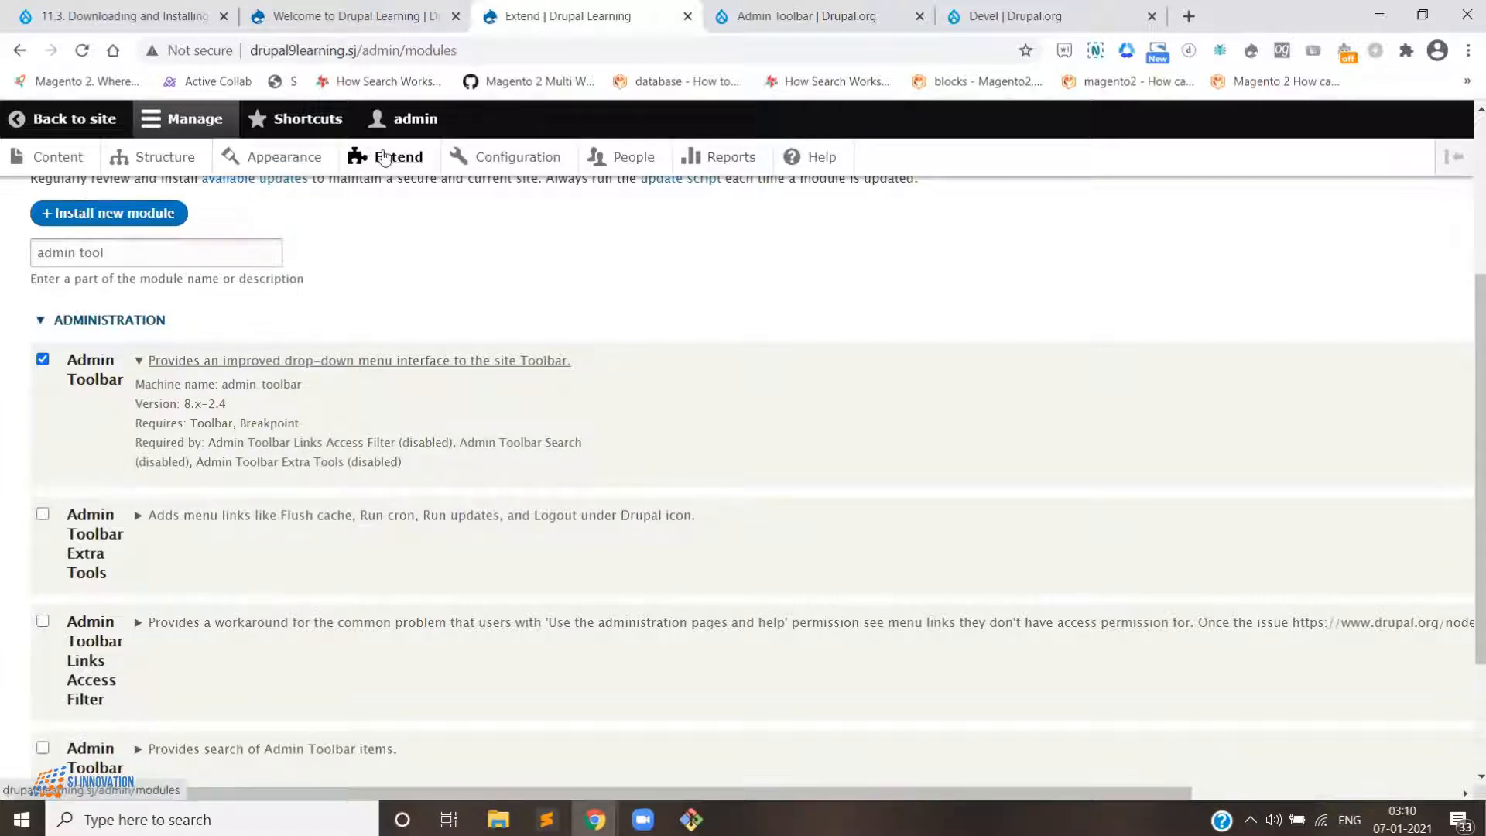
# - Select the Admin Toolbar Search module for enabling as well
pyautogui.scroll(-3, 465, 324)
pyautogui.scroll(3, 459, 322)
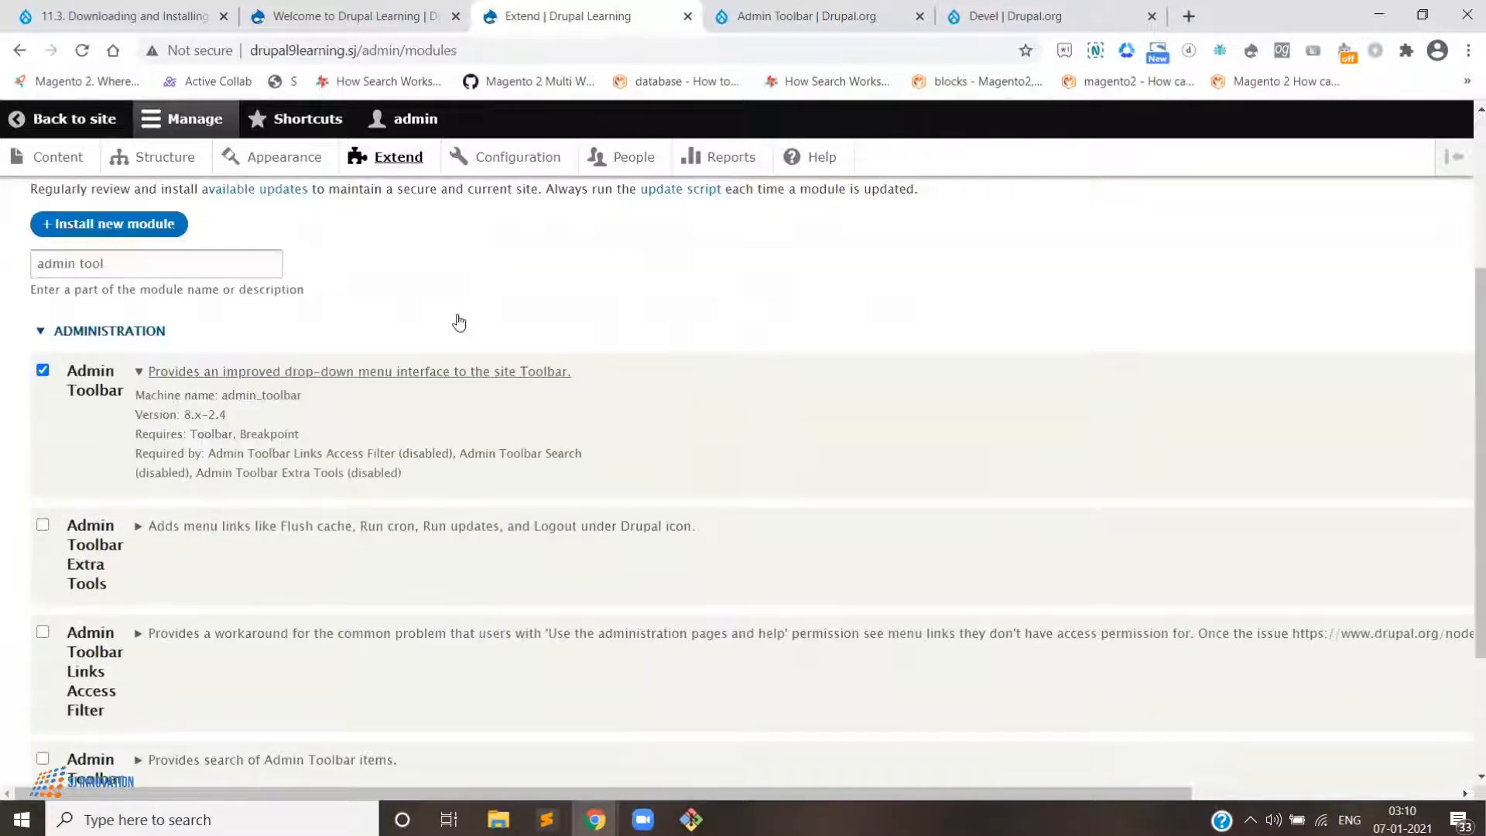
pyautogui.scroll(-2, 459, 322)
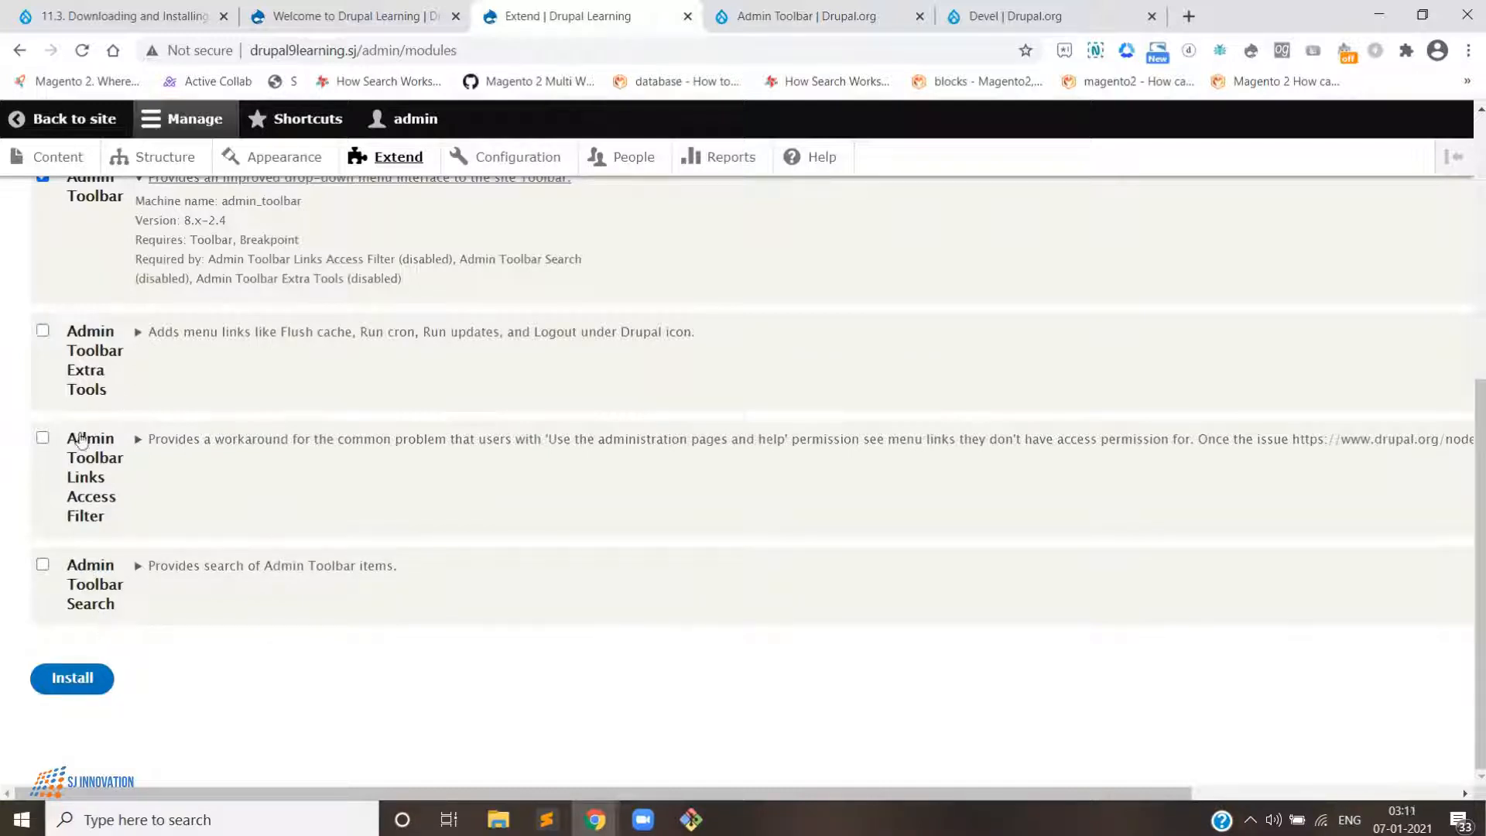
pyautogui.click(42, 565)
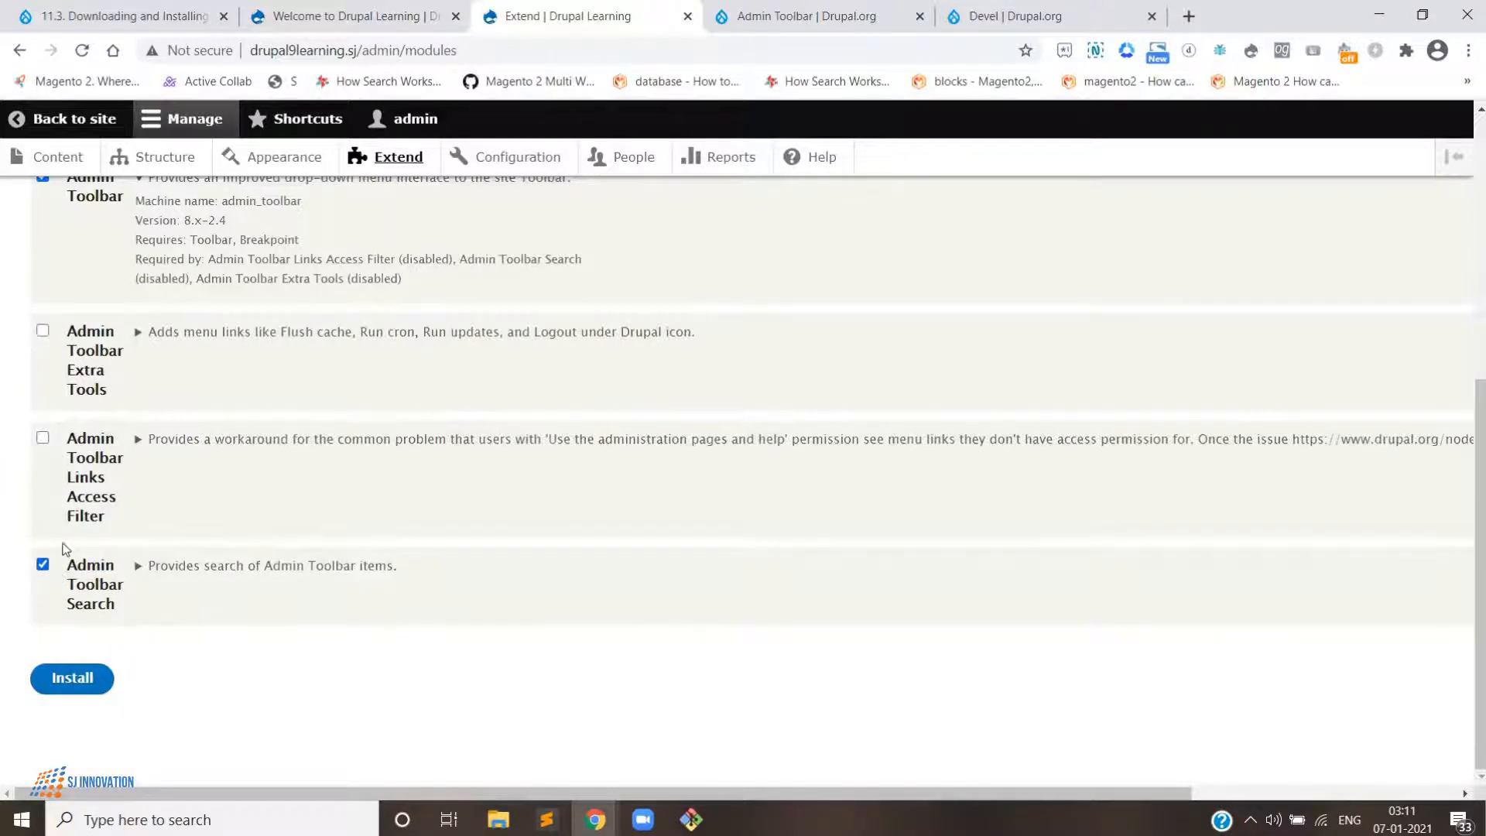
# - Select Admin Toolbar Extra Tools and Admin Toolbar Links Access Filter as well, and install all selected modules
pyautogui.scroll(2, 47, 549)
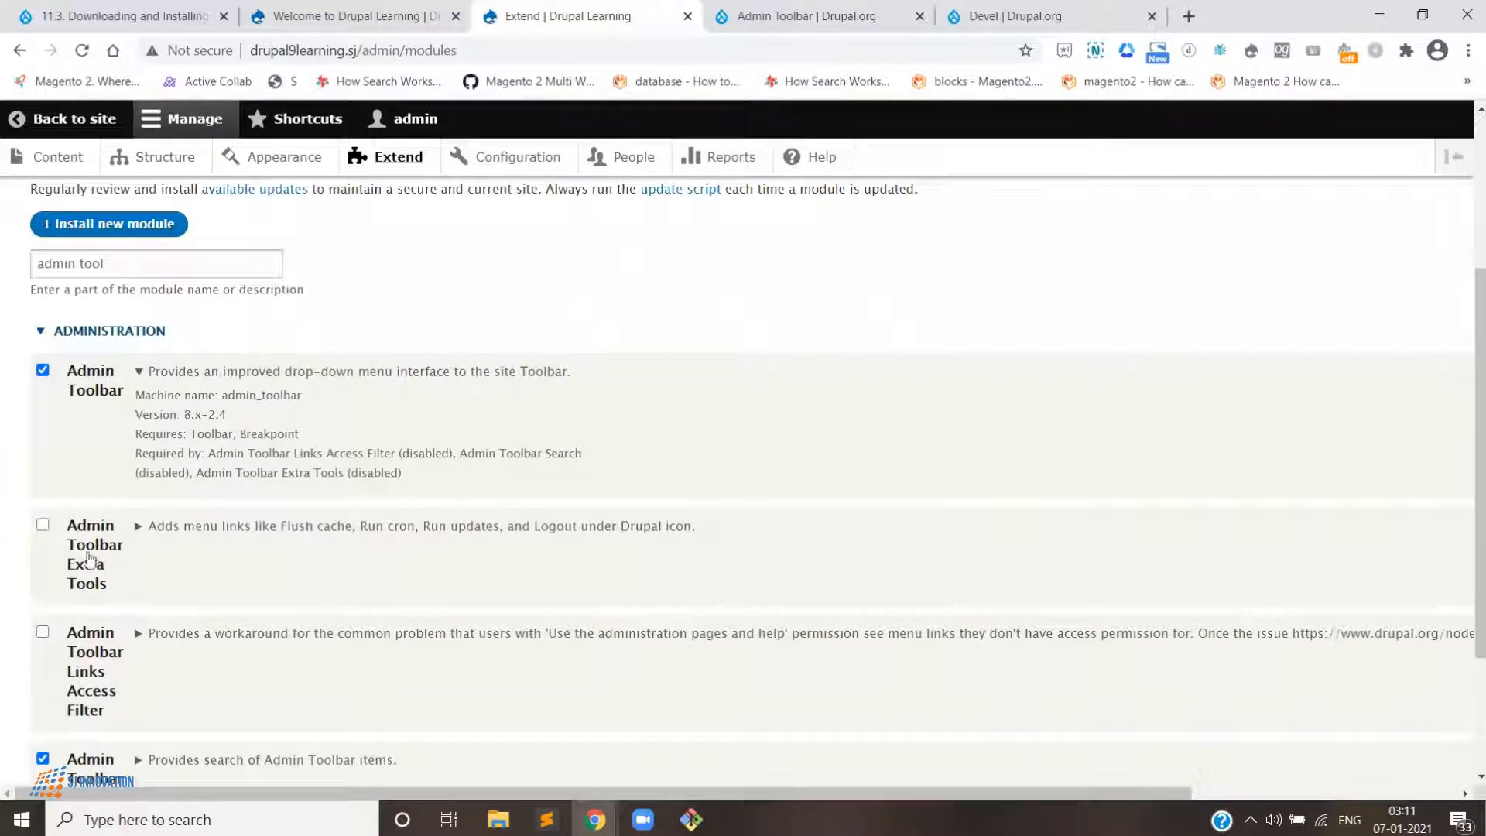
pyautogui.click(43, 525)
pyautogui.click(43, 632)
pyautogui.scroll(-2, 47, 635)
pyautogui.scroll(3, 81, 699)
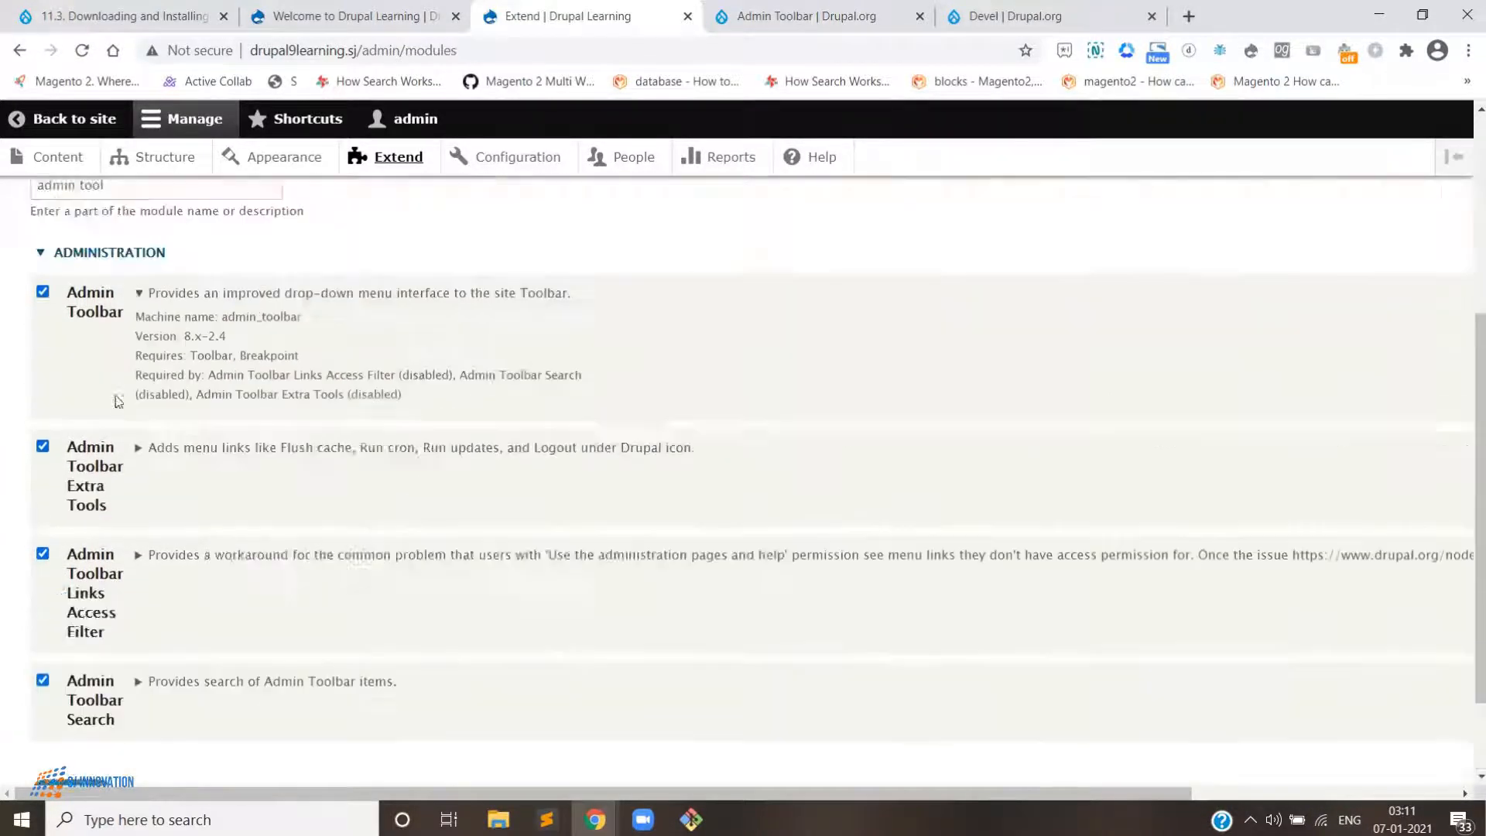
pyautogui.scroll(-3, 85, 697)
pyautogui.click(85, 686)
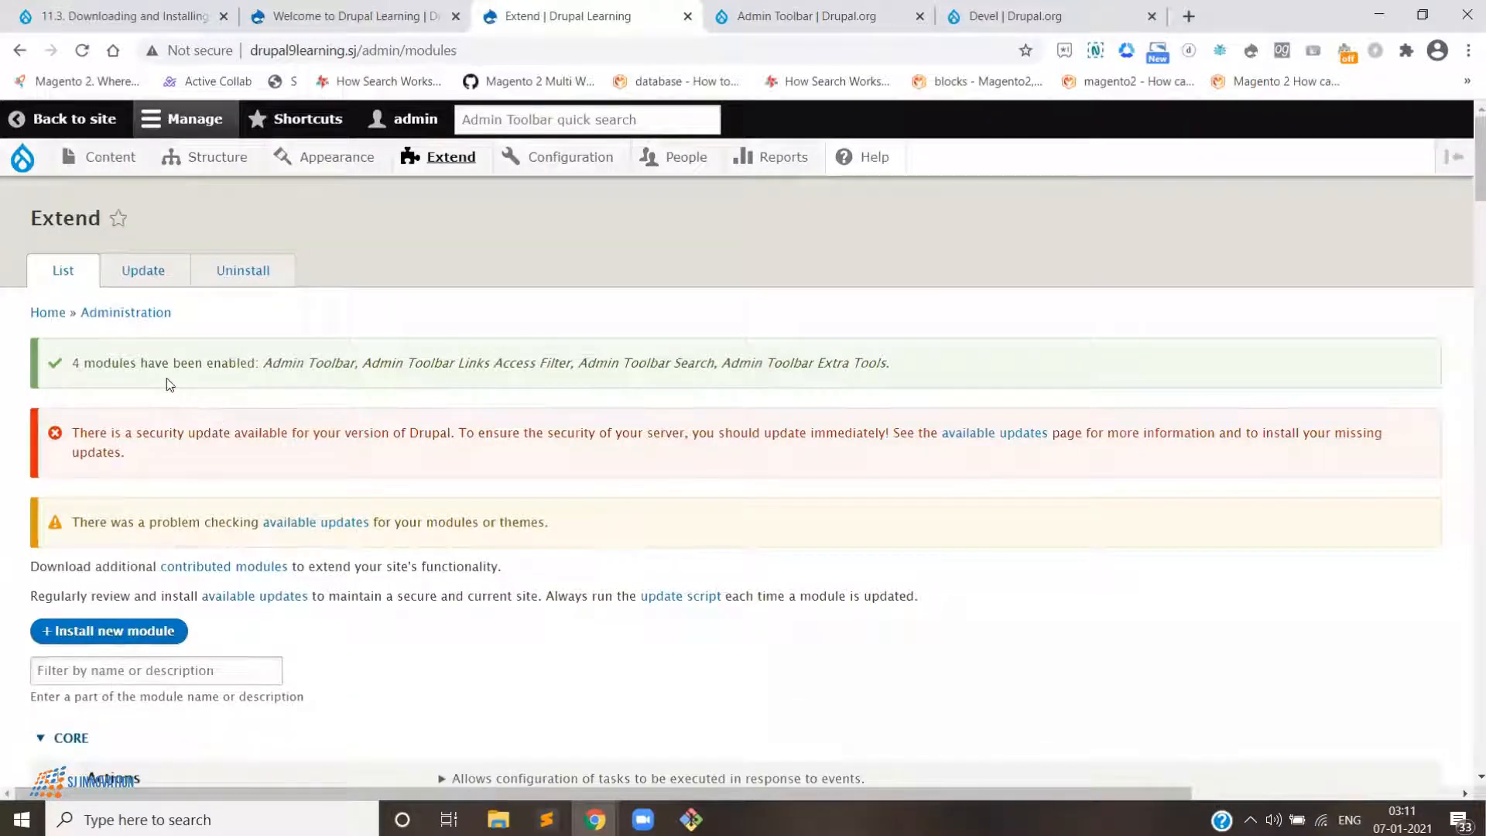
# - Browse the new drop-down menus of the administration toolbar under Appearance and Configuration
pyautogui.scroll(-5, 591, 478)
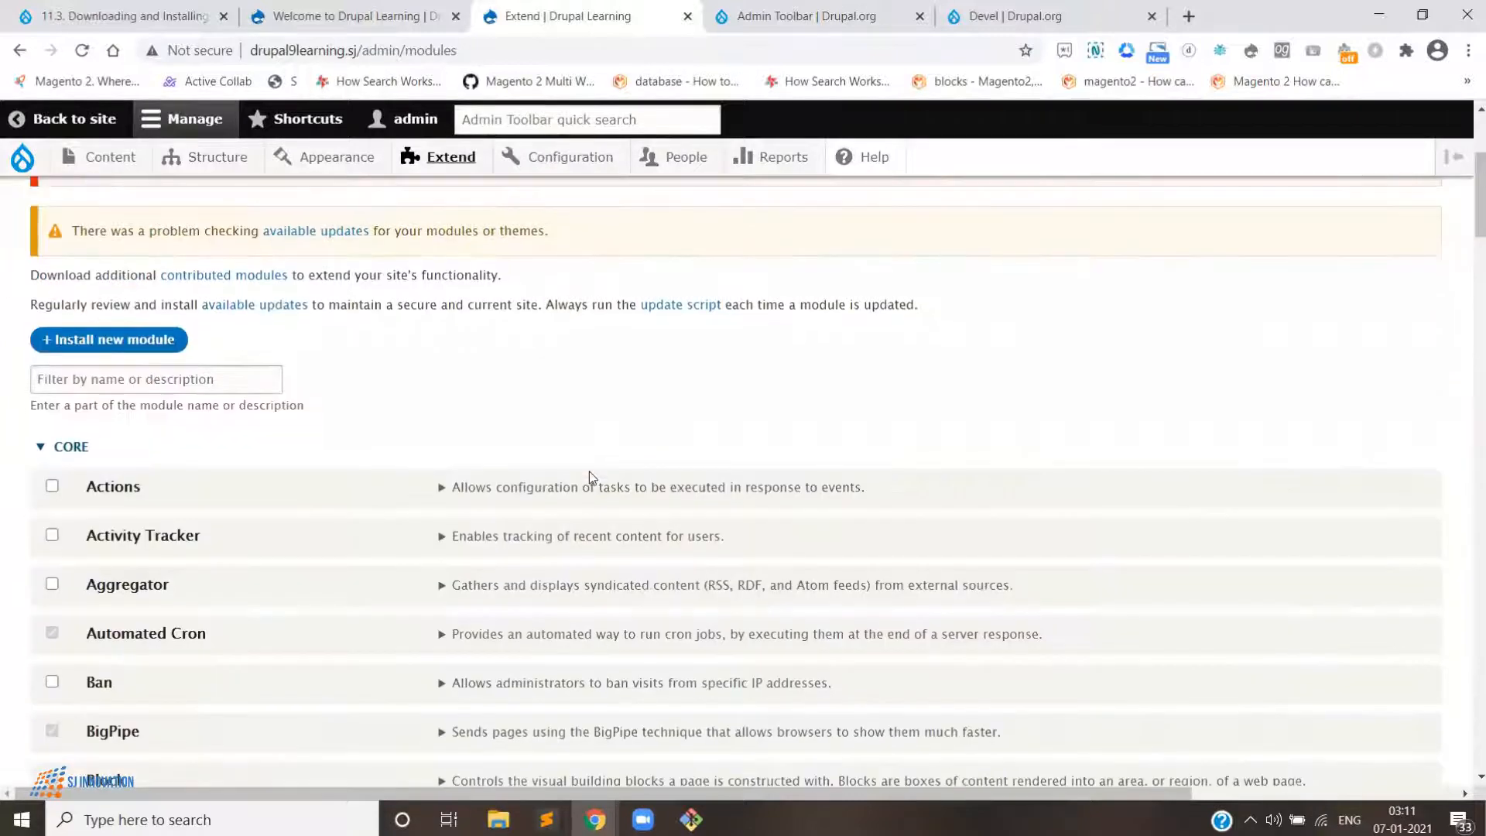
pyautogui.scroll(5, 591, 478)
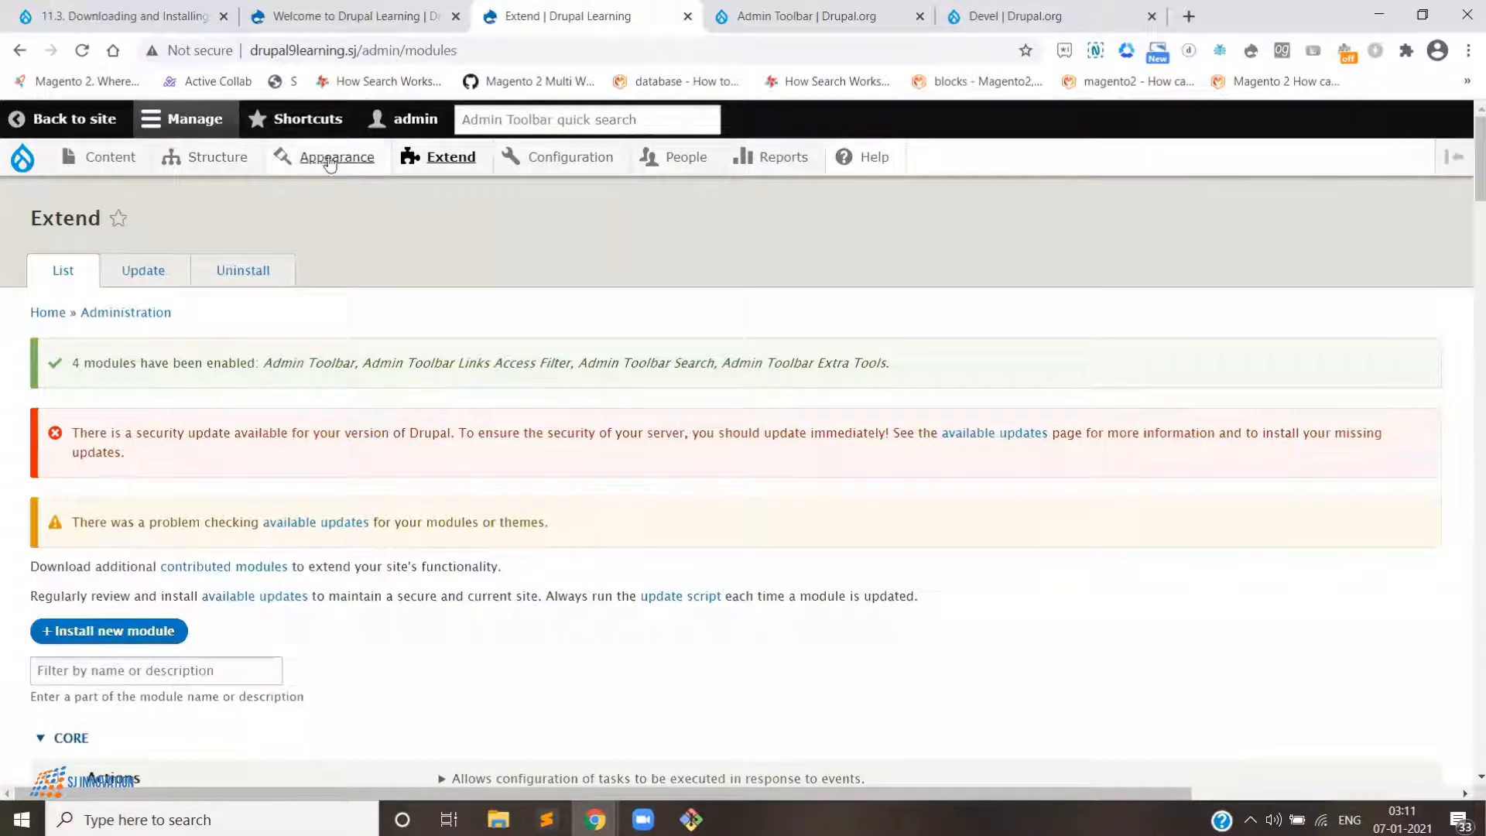
pyautogui.moveTo(379, 172)
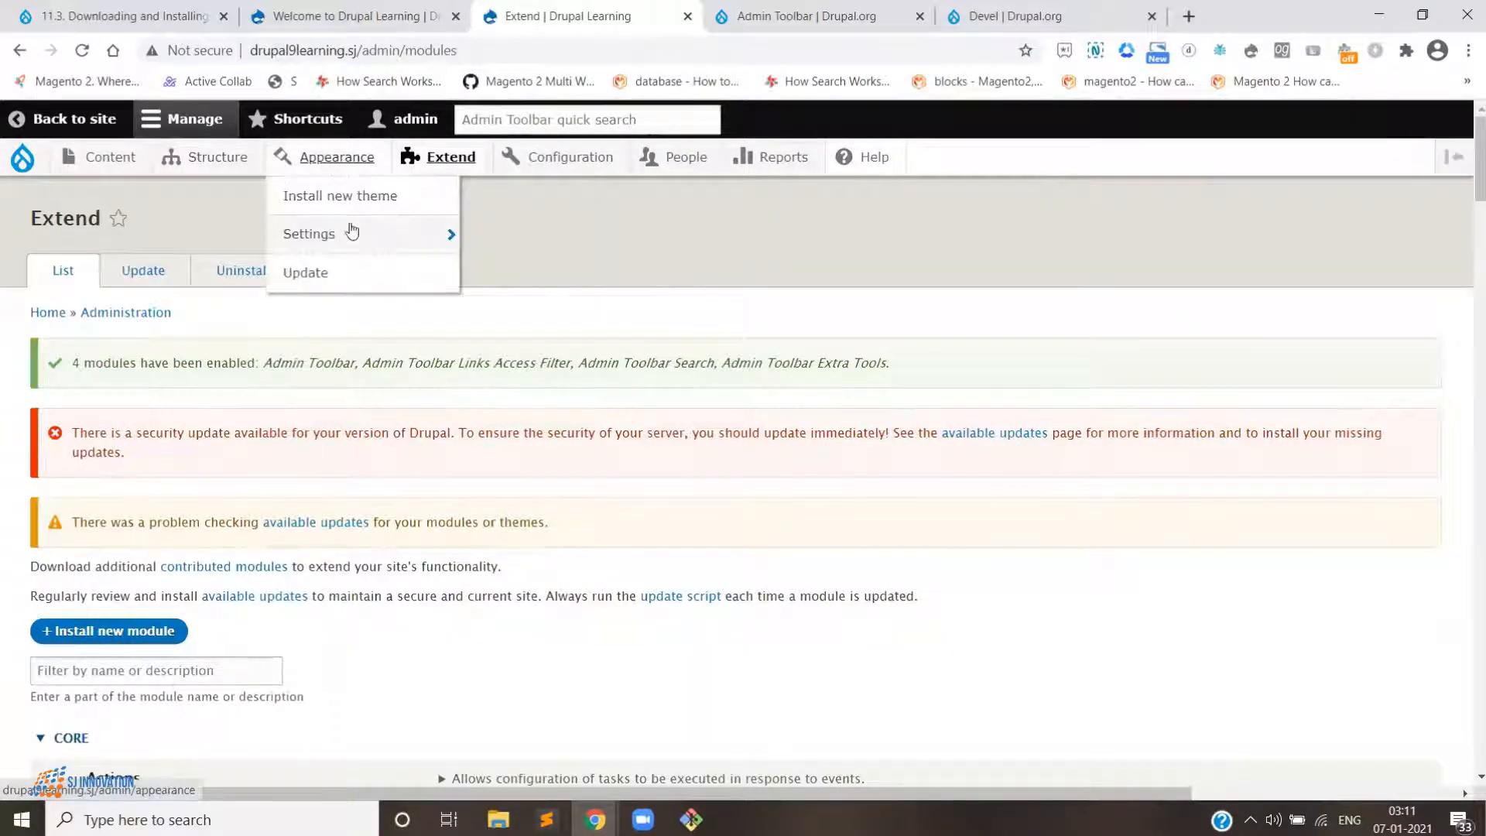
pyautogui.moveTo(353, 240)
pyautogui.moveTo(481, 166)
pyautogui.moveTo(531, 155)
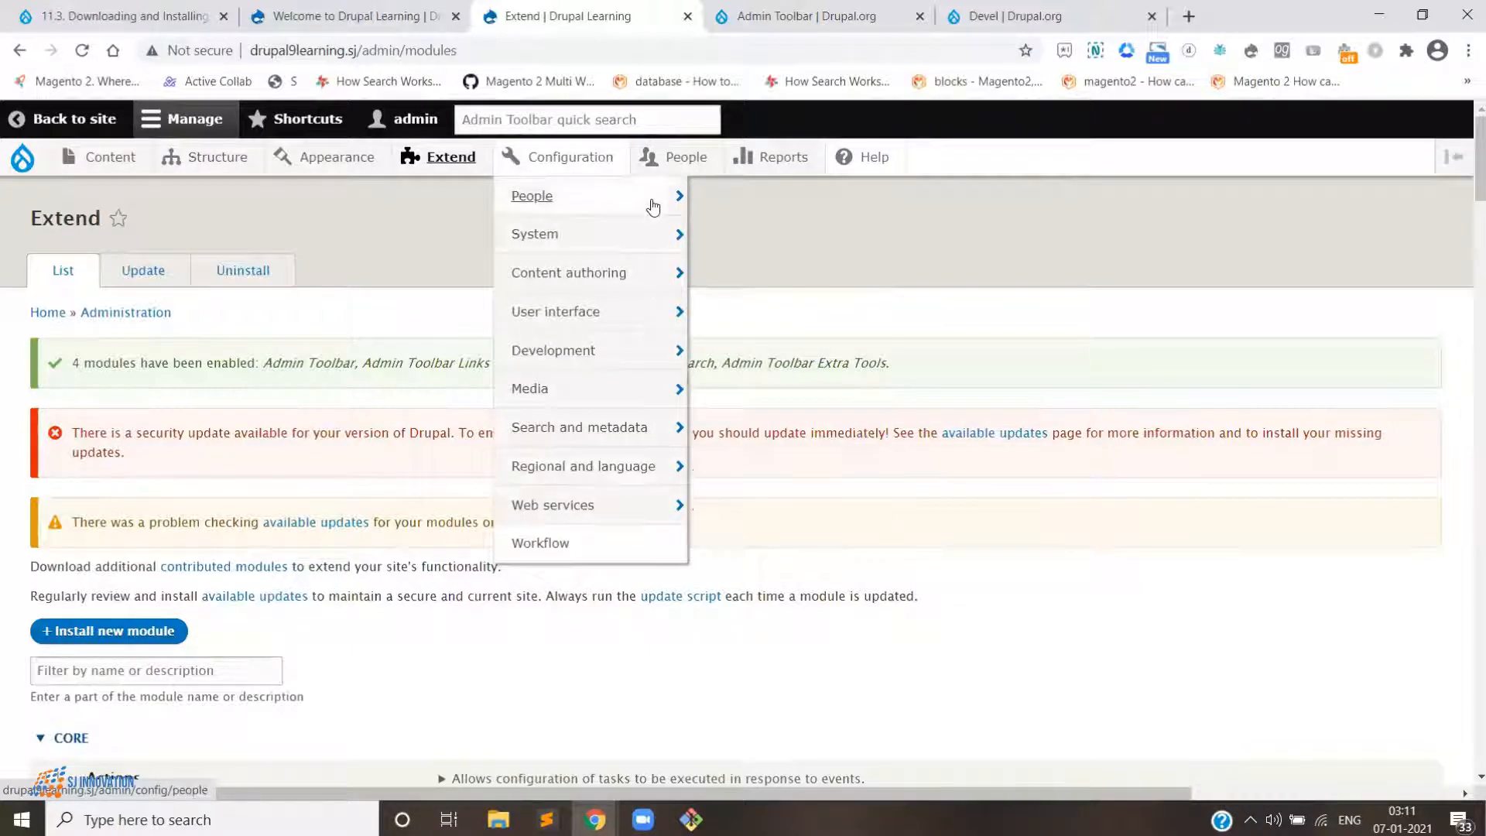
pyautogui.moveTo(640, 506)
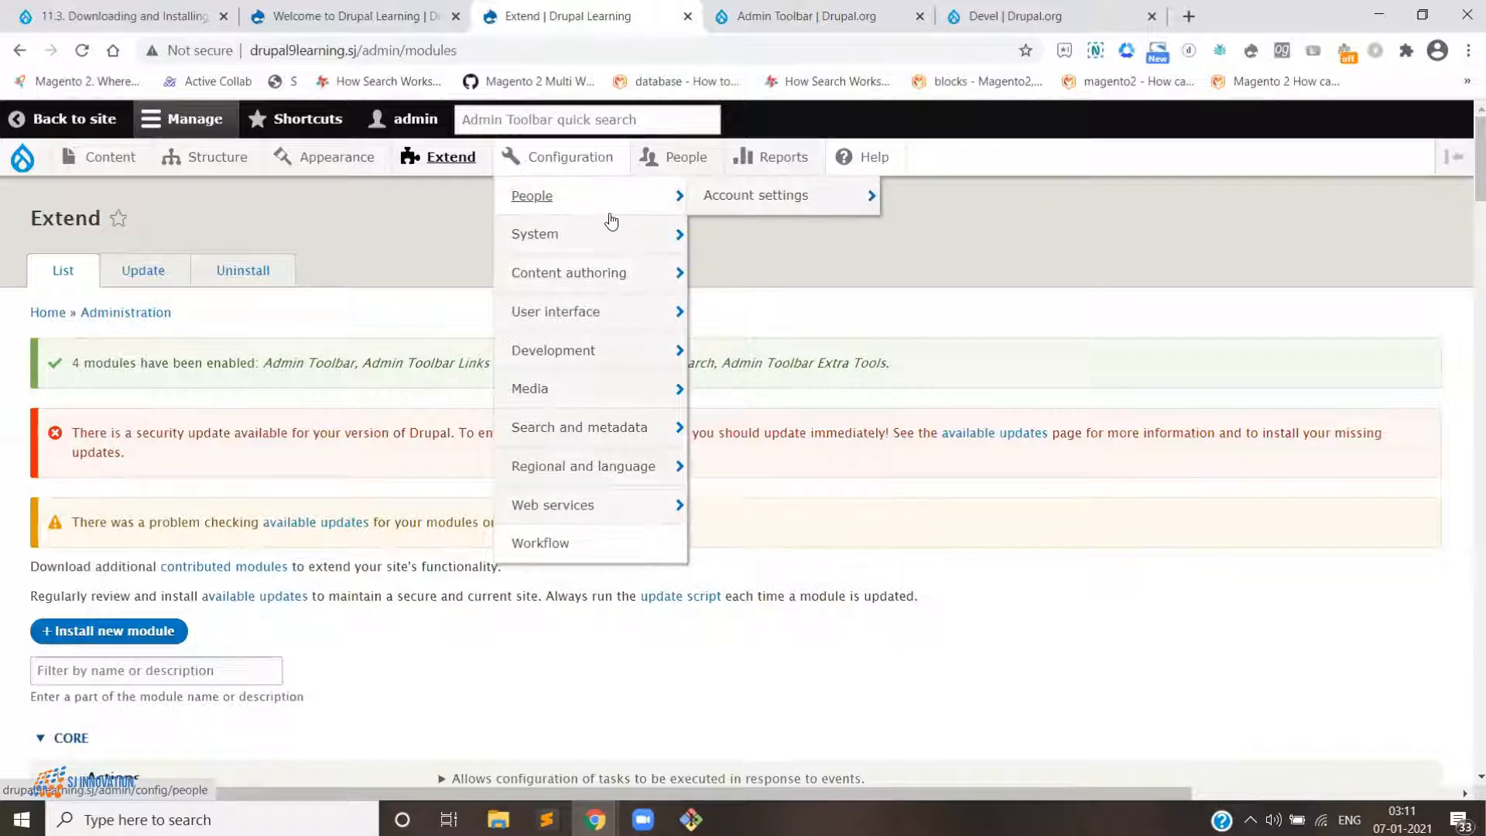
pyautogui.moveTo(607, 246)
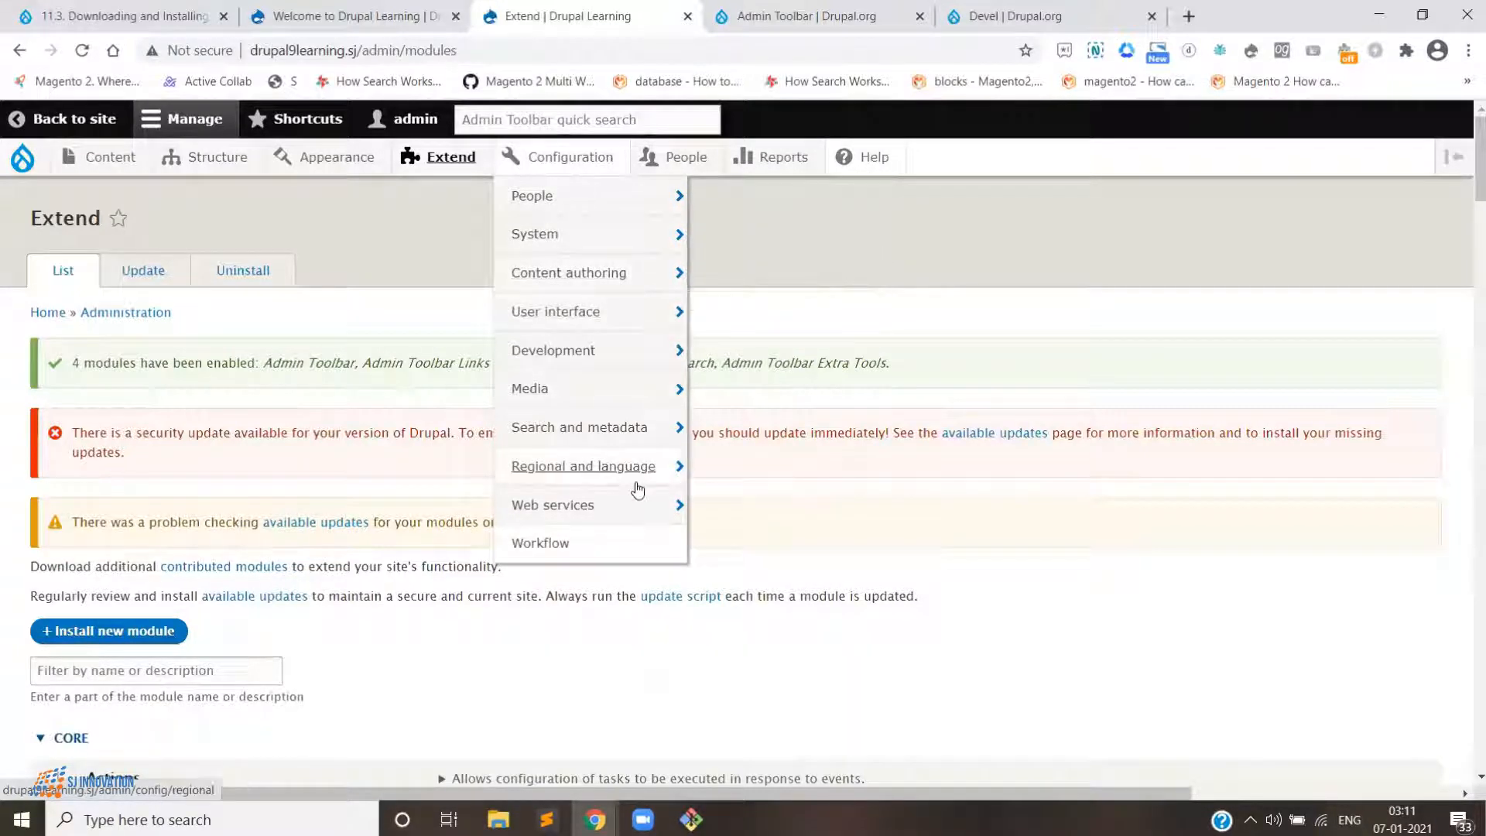
pyautogui.moveTo(624, 476)
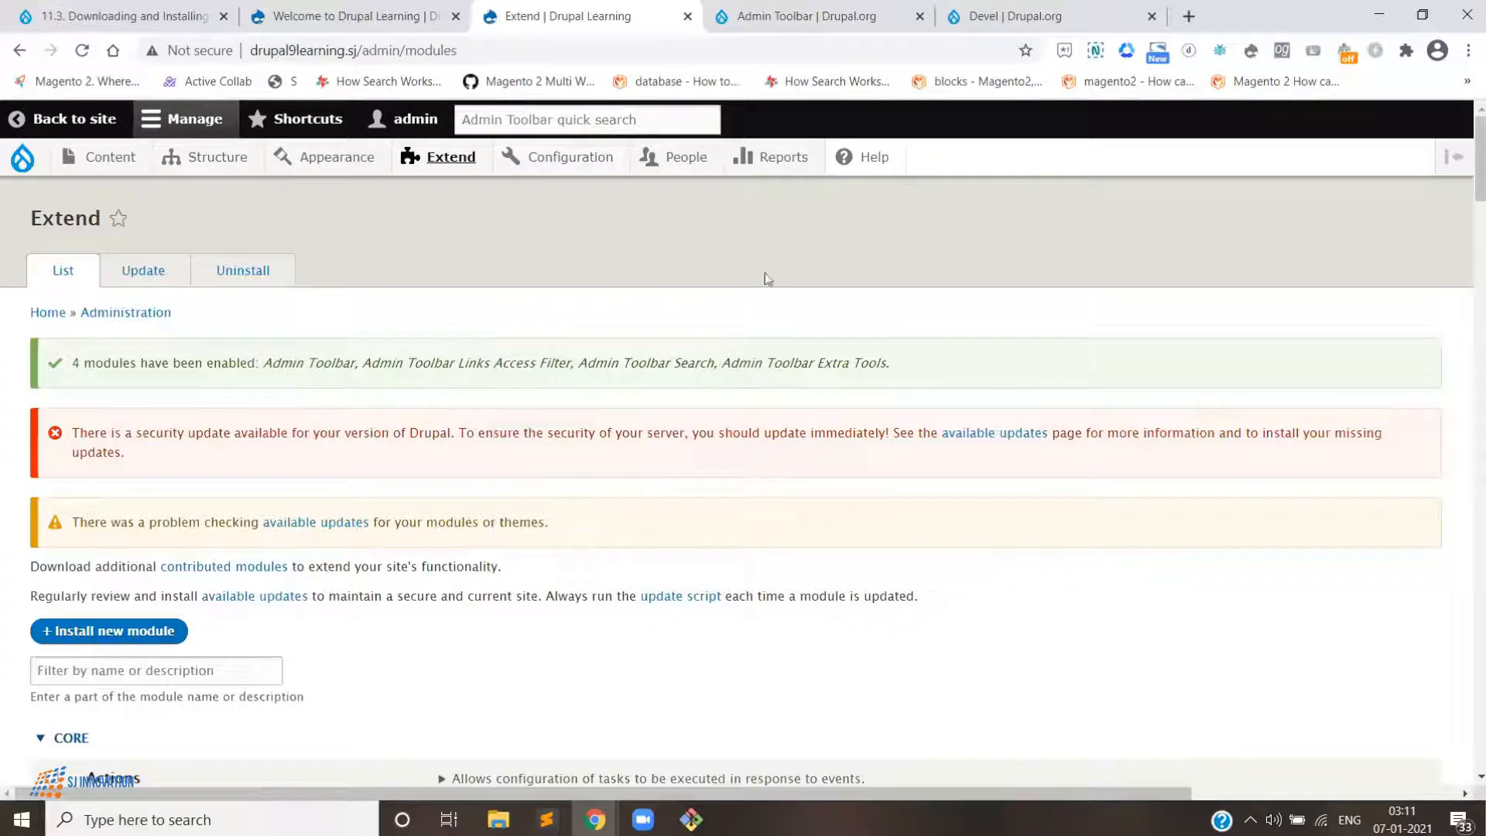
# - Filter the module list by "admin too" and expand the details of Admin Toolbar and Admin Toolbar Extra Tools
pyautogui.scroll(-3, 654, 260)
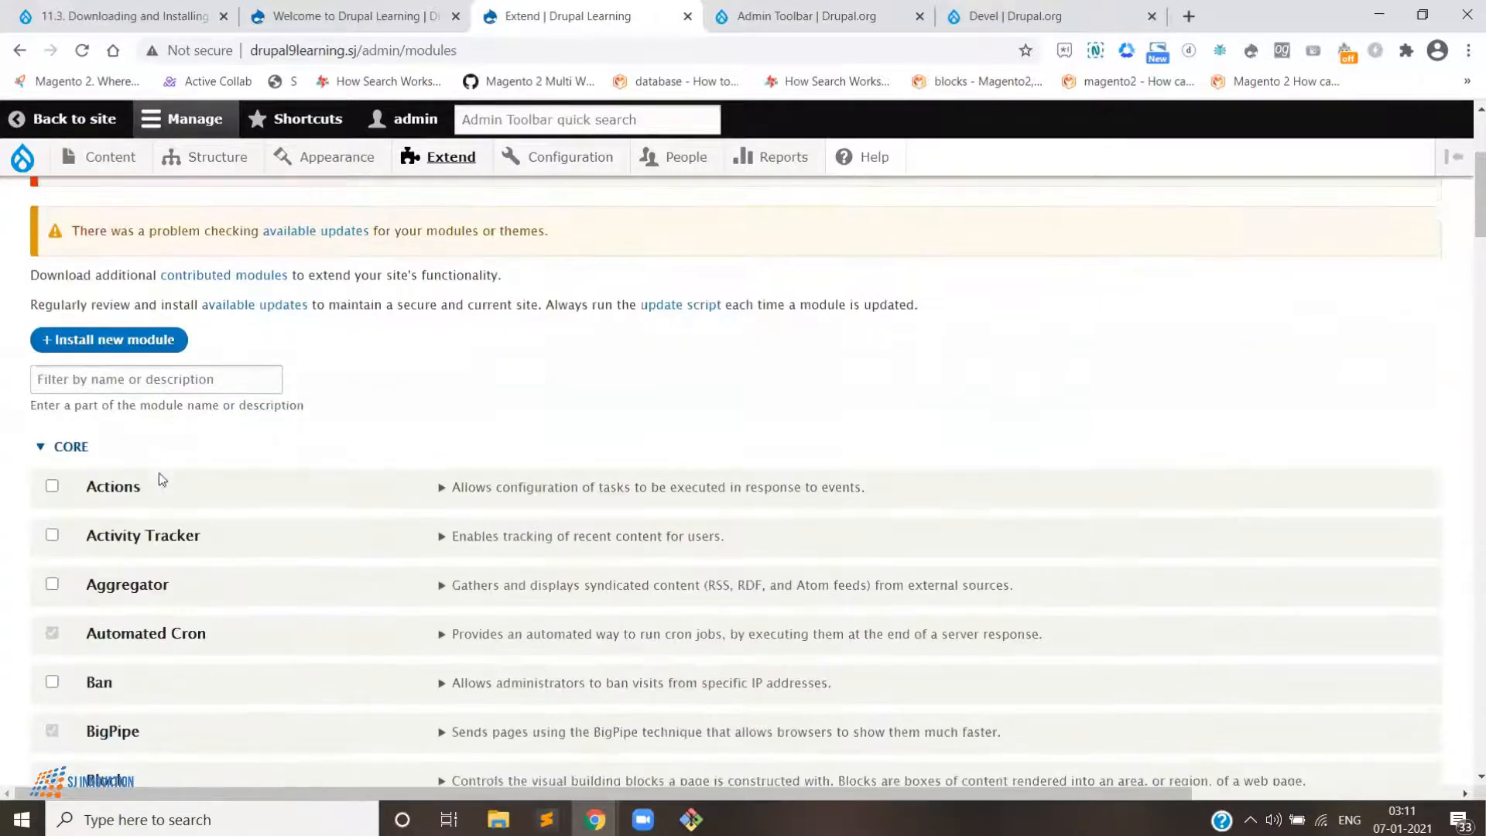
pyautogui.click(152, 381)
pyautogui.write('admi')
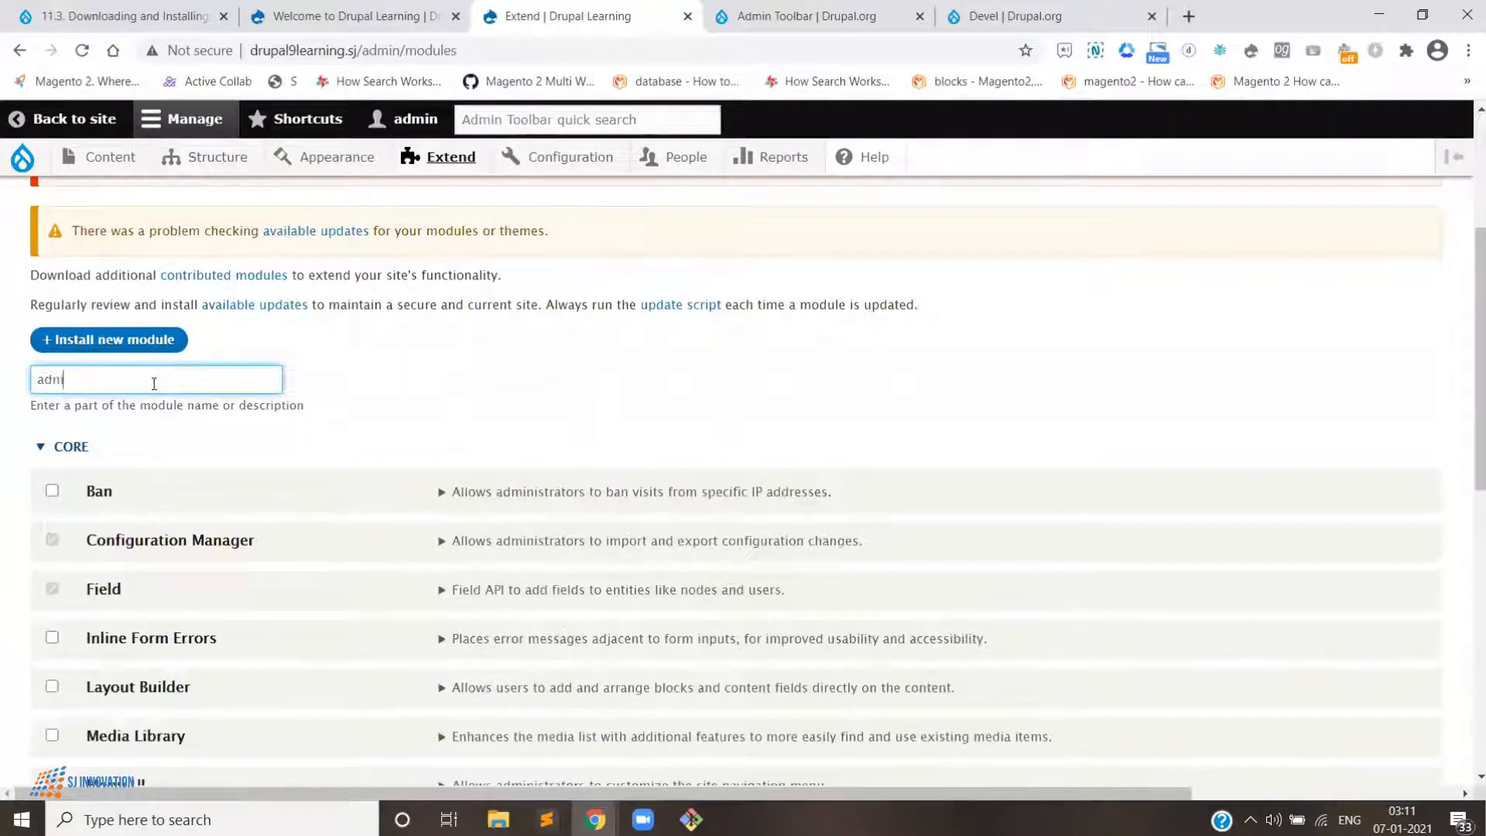
pyautogui.write('n to')
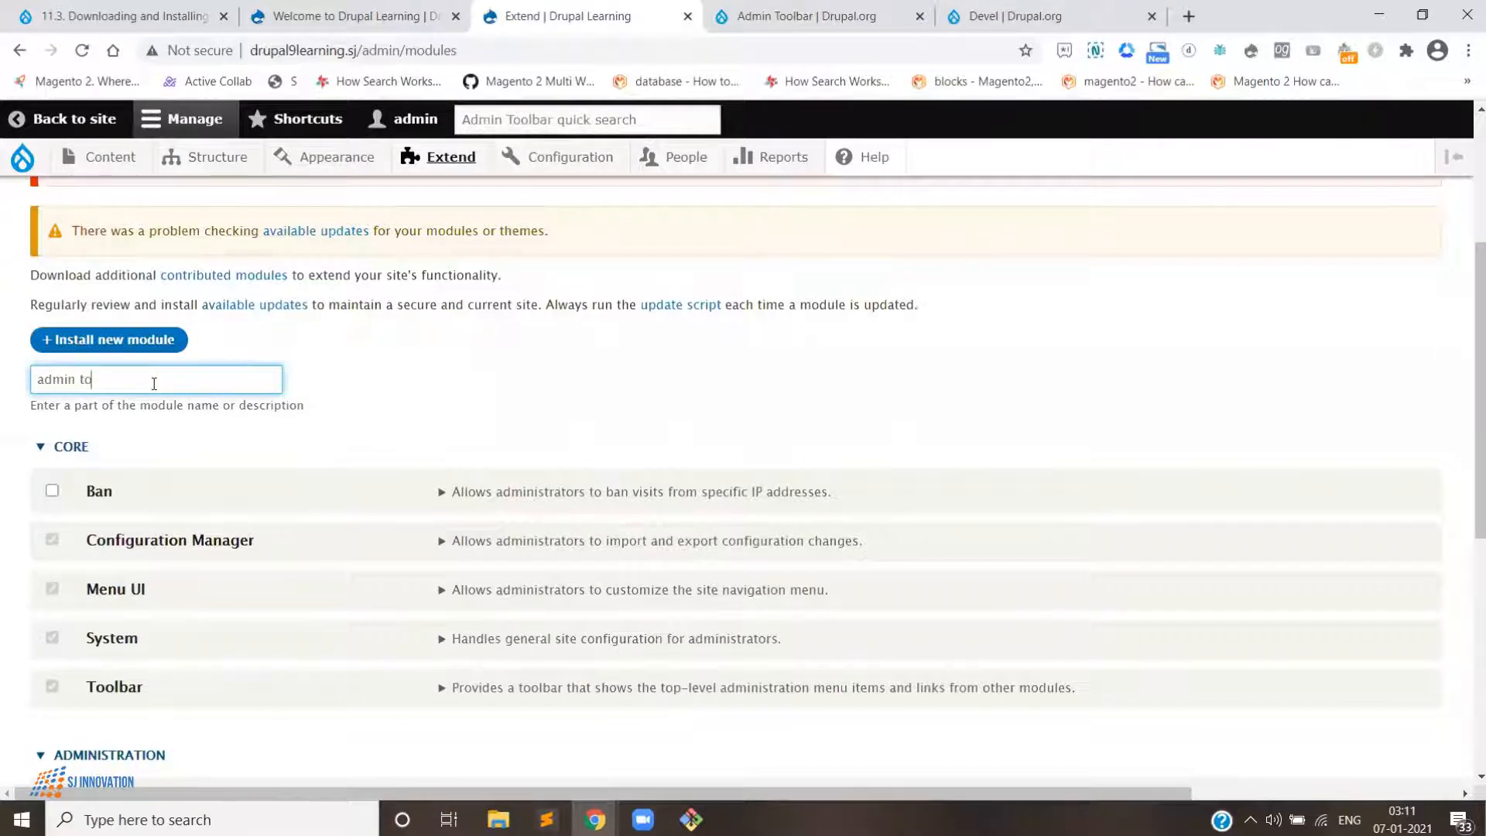
pyautogui.write('ll')
pyautogui.press('BackSpace')
pyautogui.write('o')
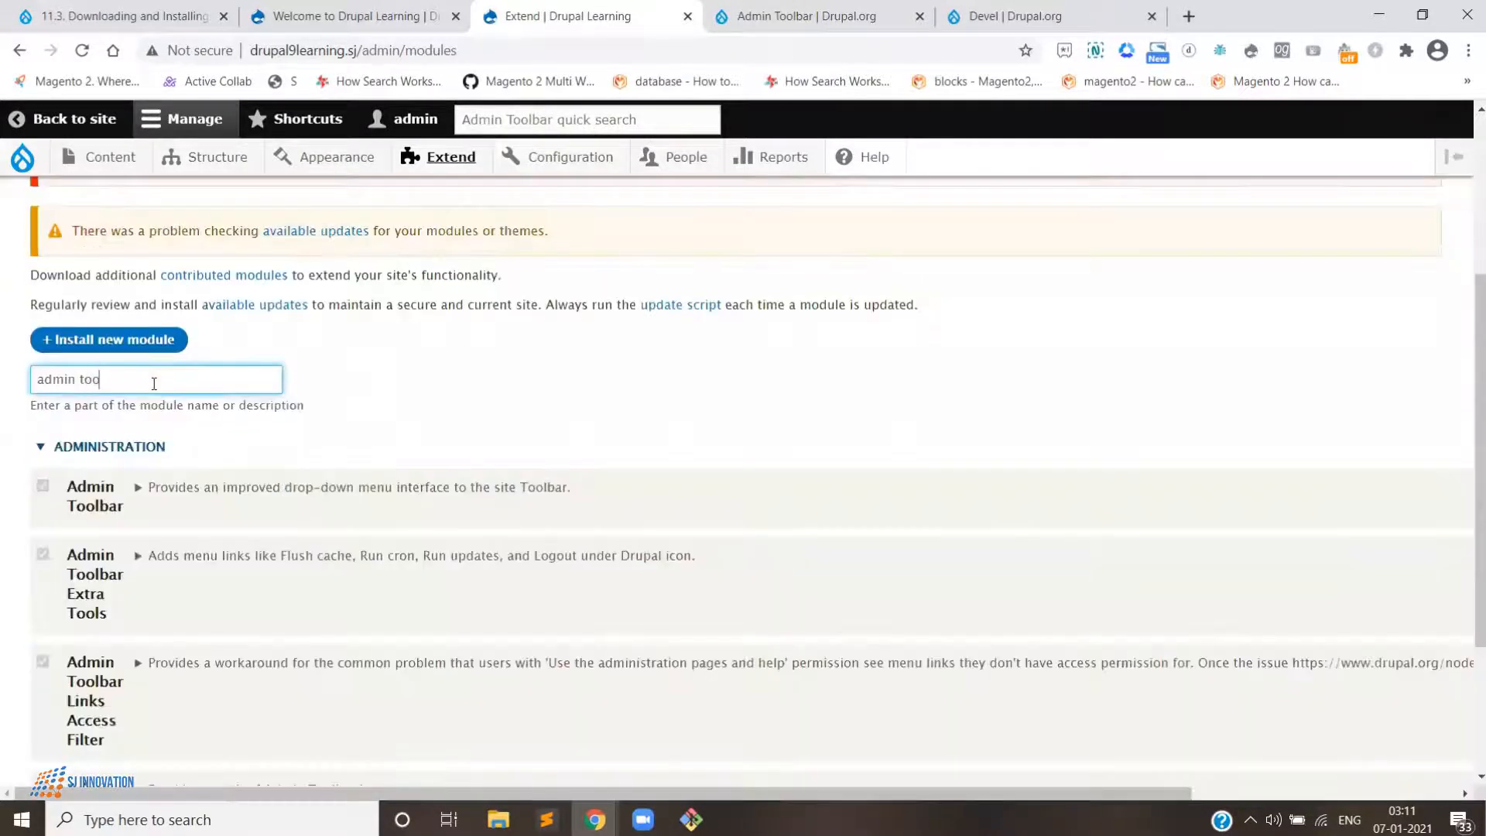
pyautogui.click(137, 488)
pyautogui.scroll(-2, 163, 616)
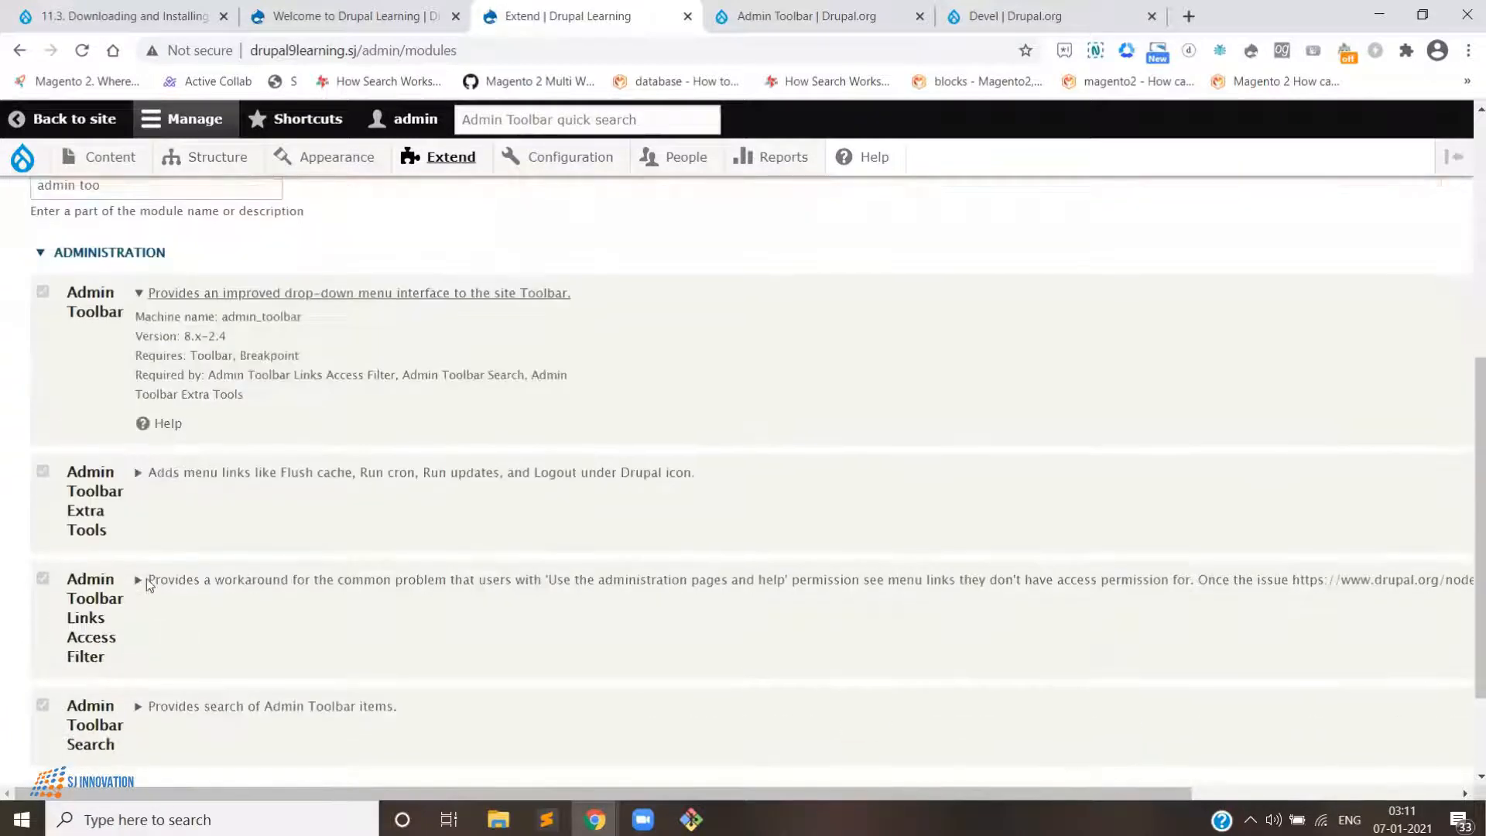
pyautogui.click(139, 476)
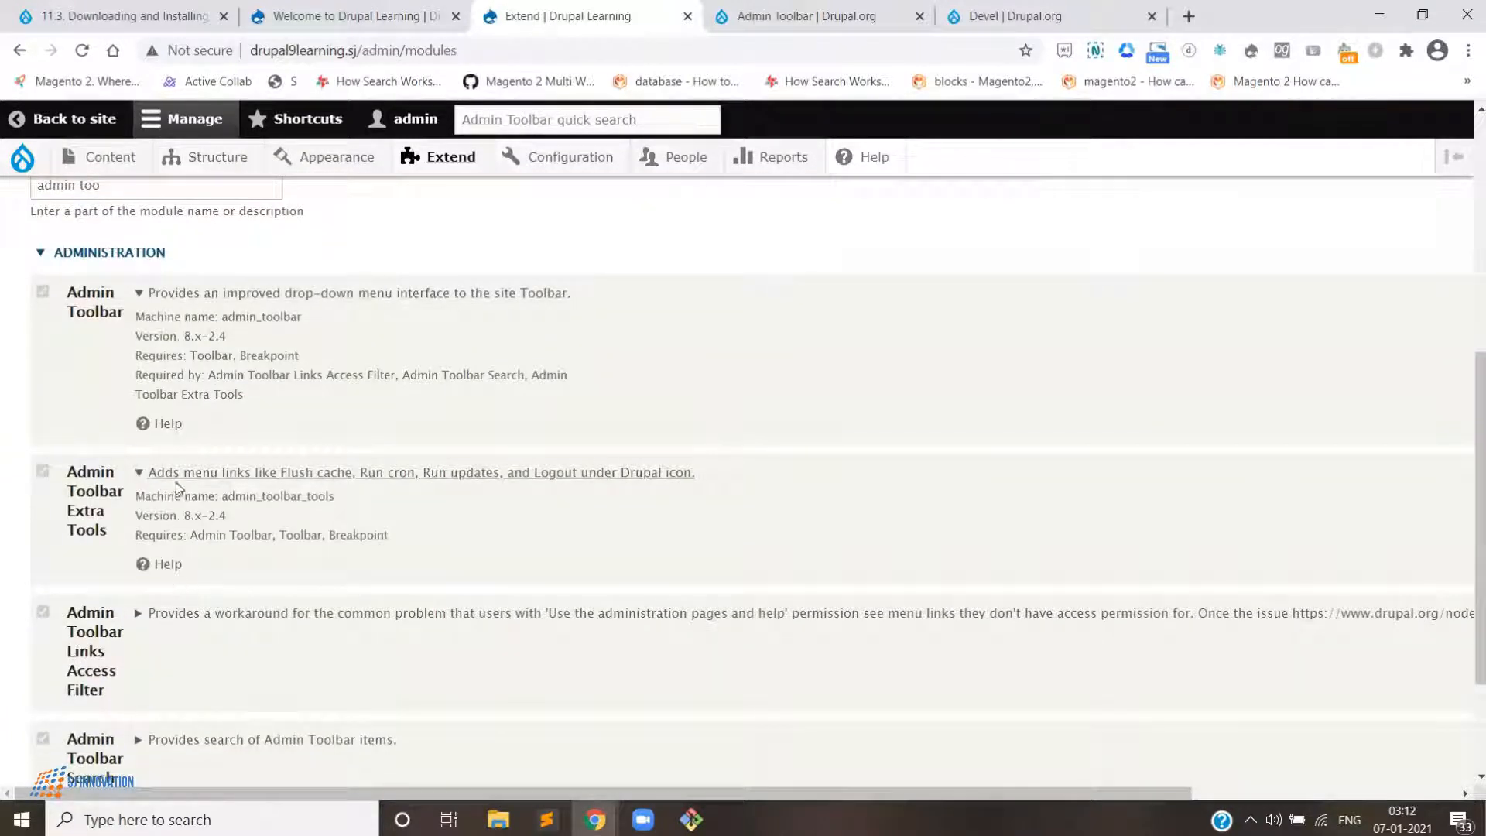
# - Highlight the Admin Toolbar version and expand the details of Links Access Filter and Admin Toolbar Search
pyautogui.moveTo(137, 335); pyautogui.dragTo(248, 344)
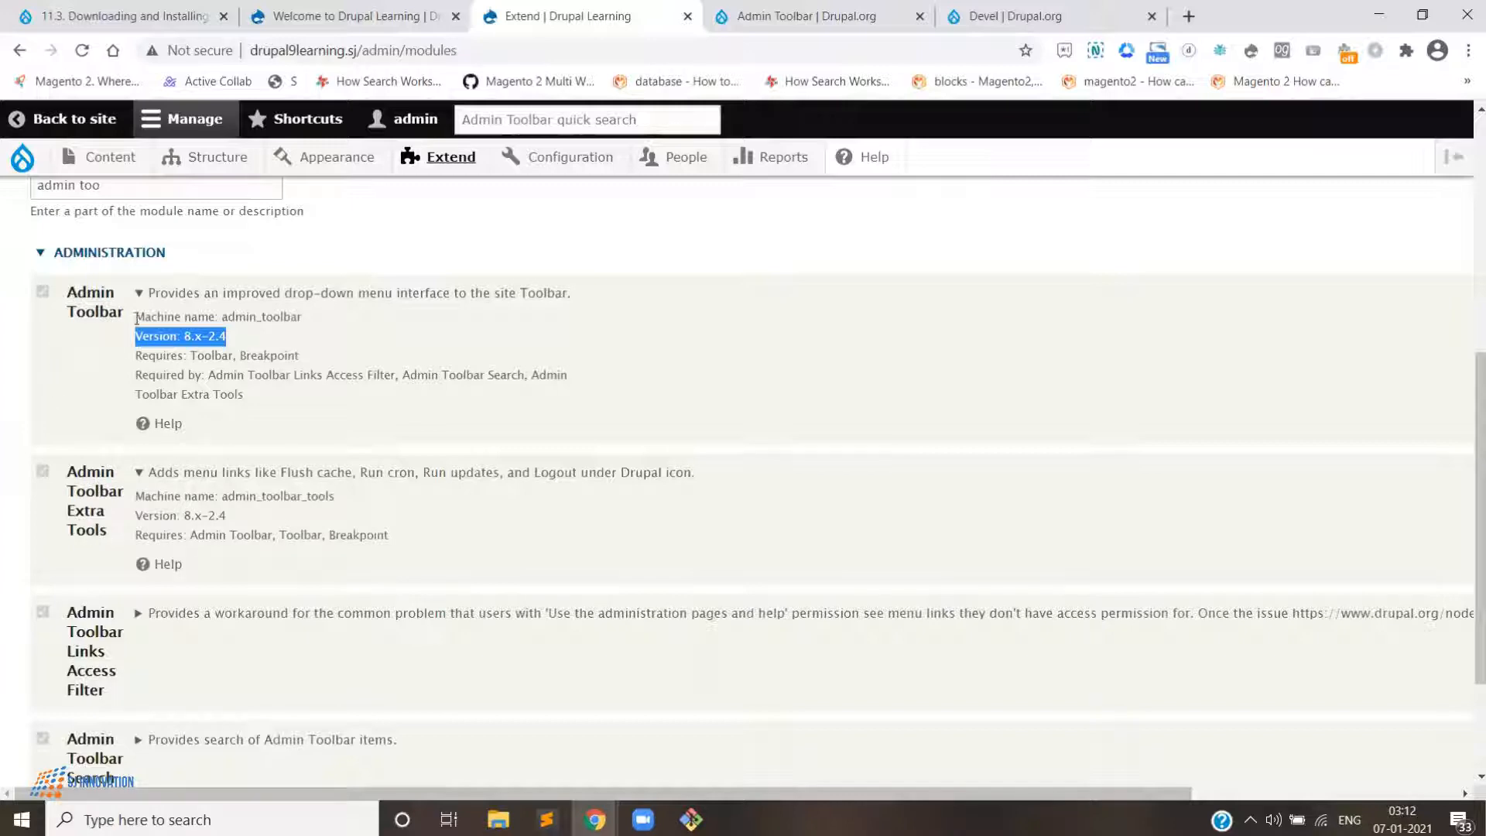
pyautogui.scroll(-1, 141, 529)
pyautogui.click(142, 518)
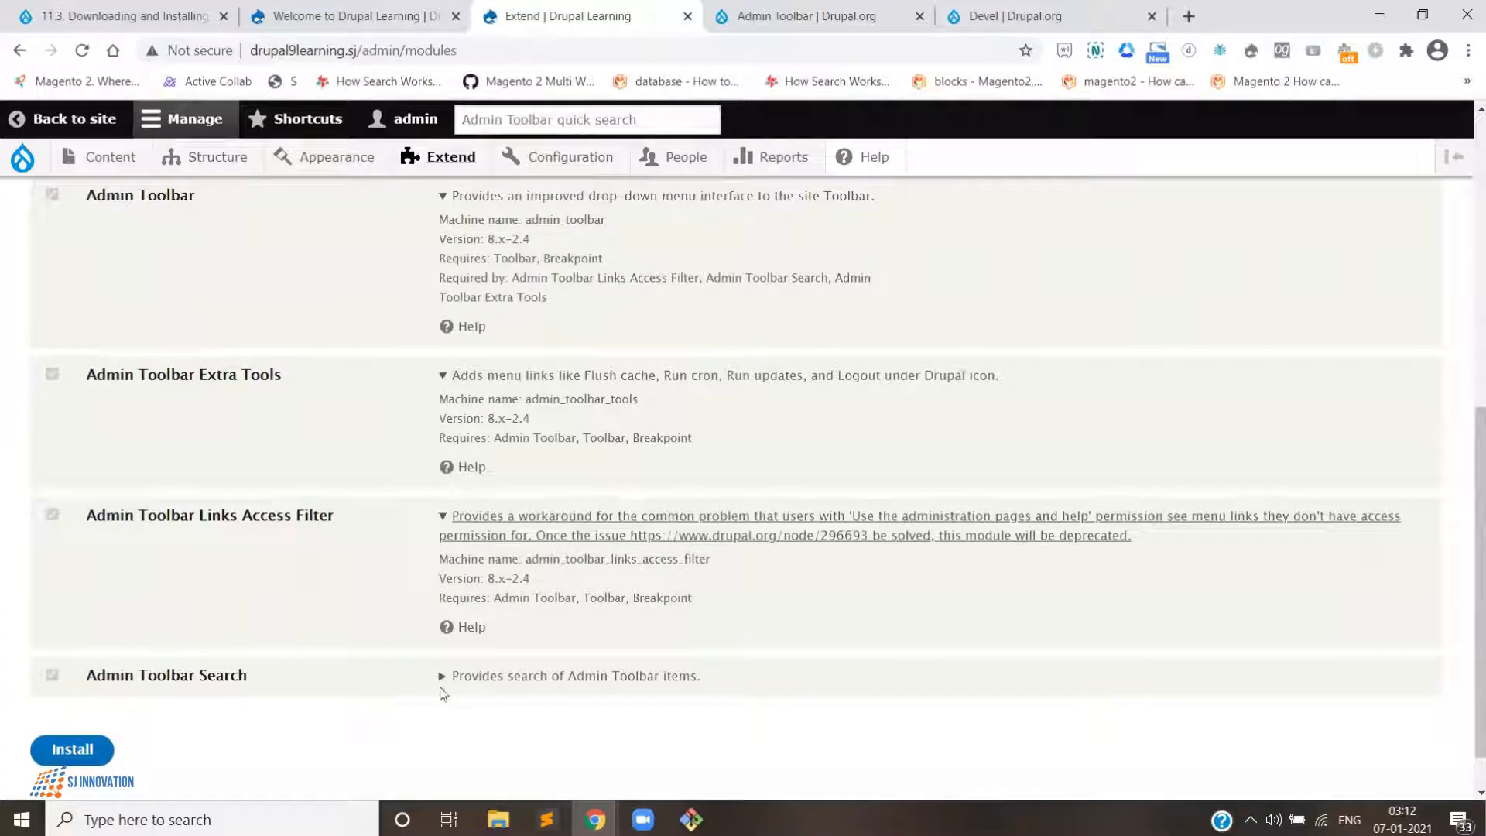
pyautogui.doubleClick(457, 676)
pyautogui.click(442, 614)
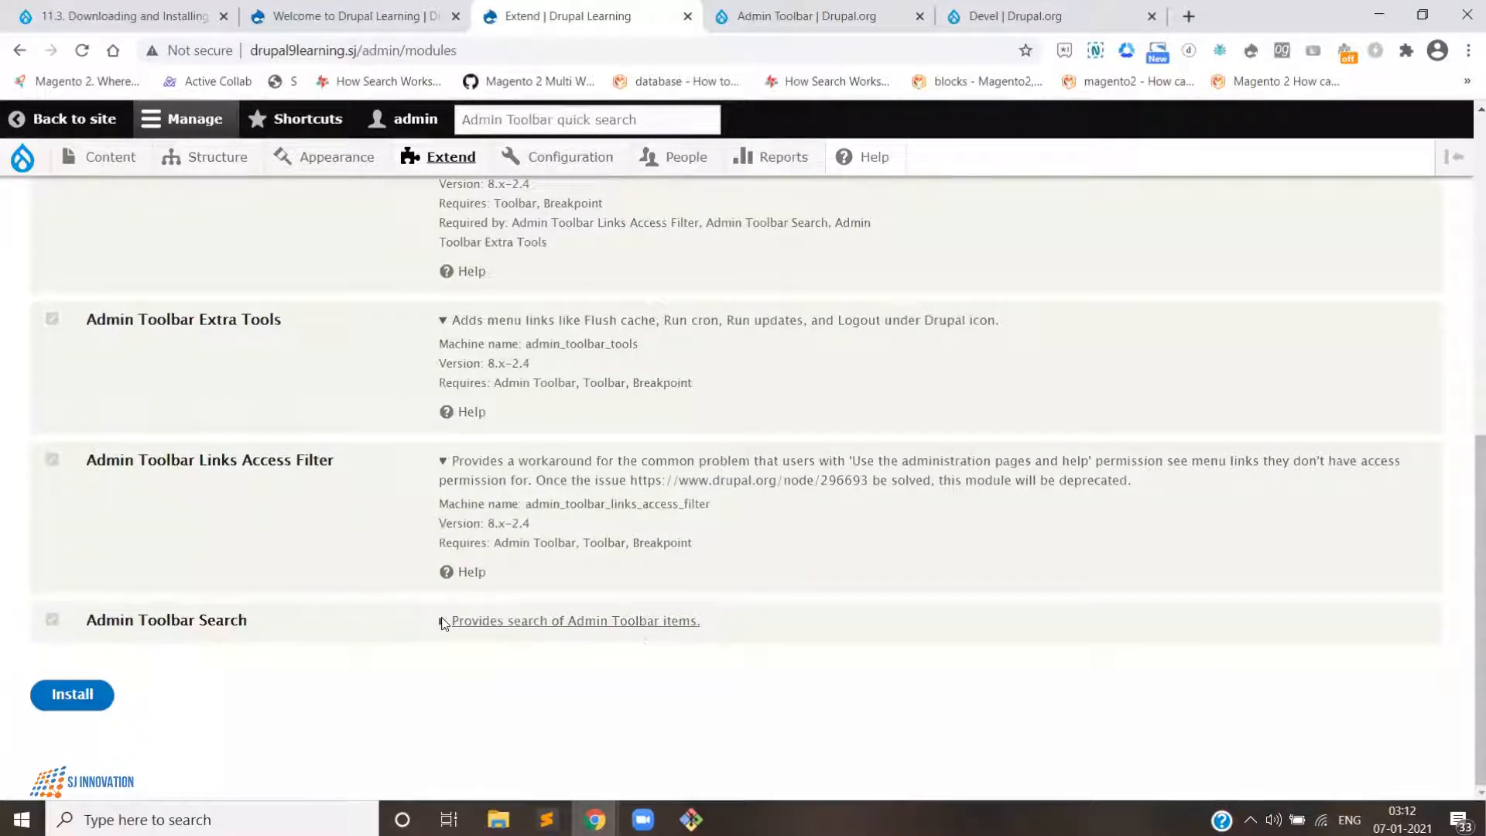
pyautogui.scroll(-1, 402, 668)
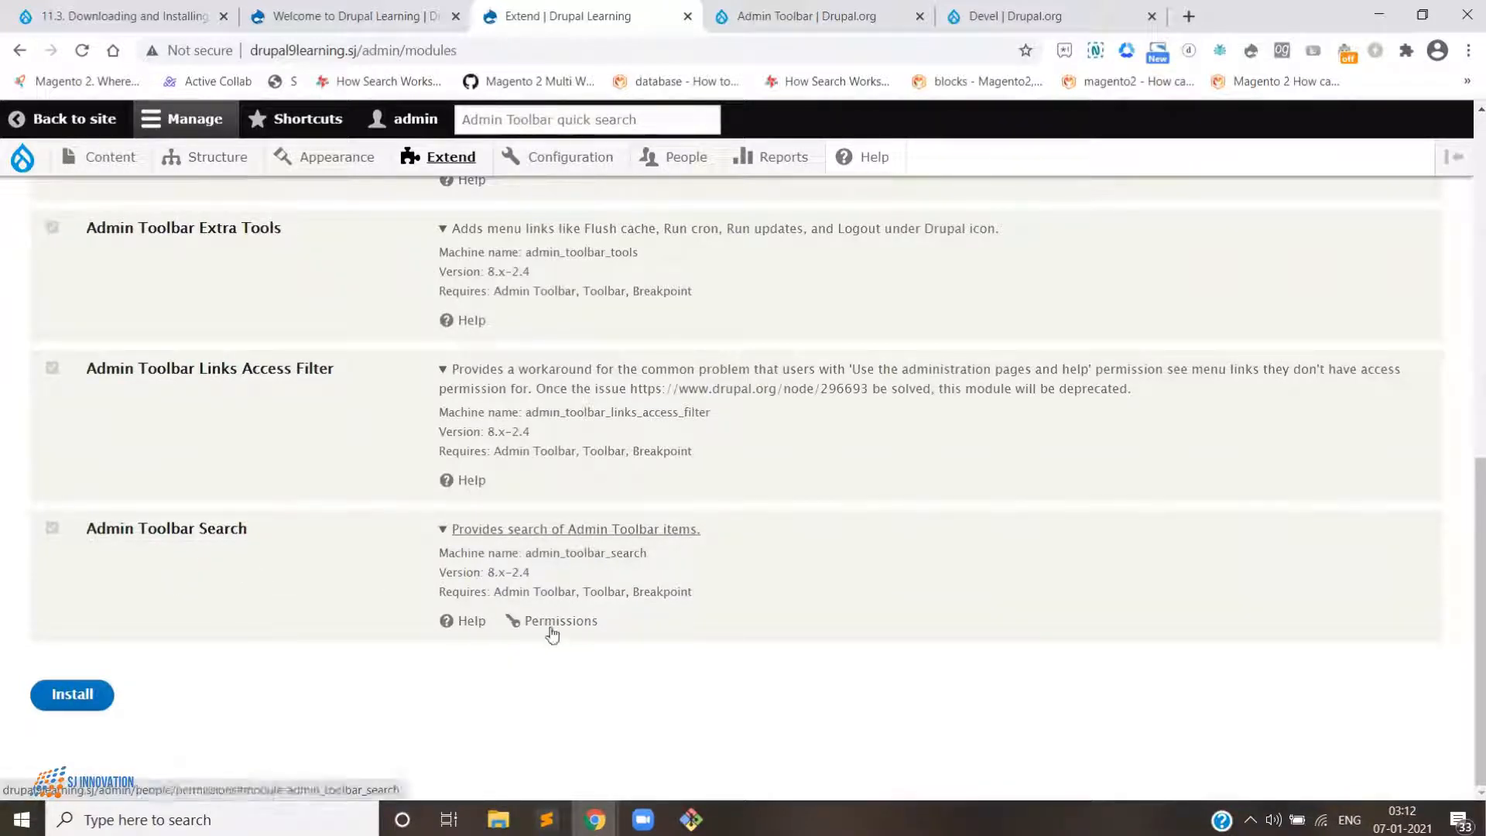
# - Open the Admin Toolbar Search permissions page in a new tab and review its permissions
pyautogui.rightClick(551, 629)
pyautogui.click(600, 445)
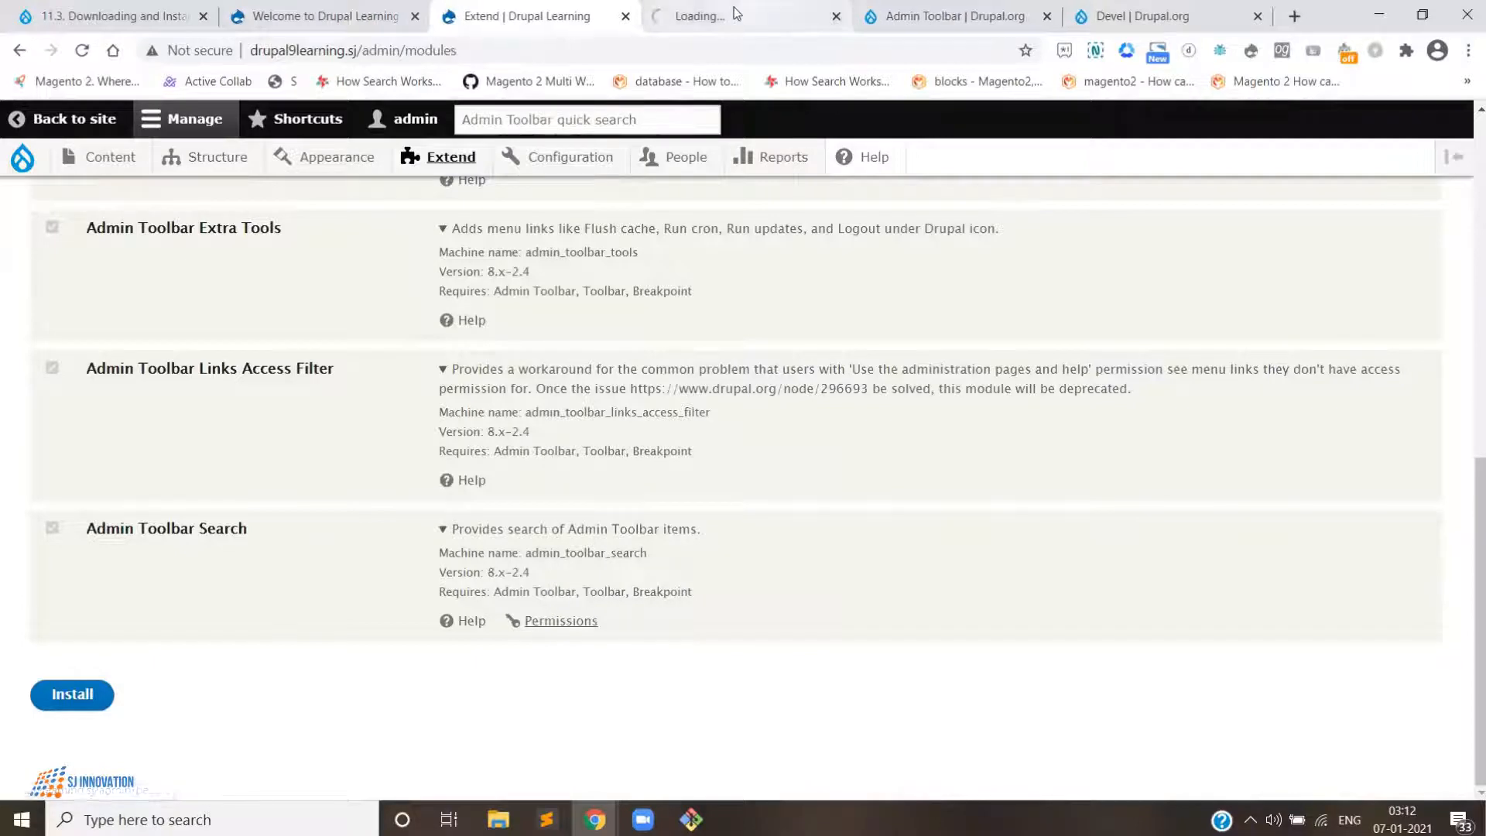
pyautogui.click(790, 9)
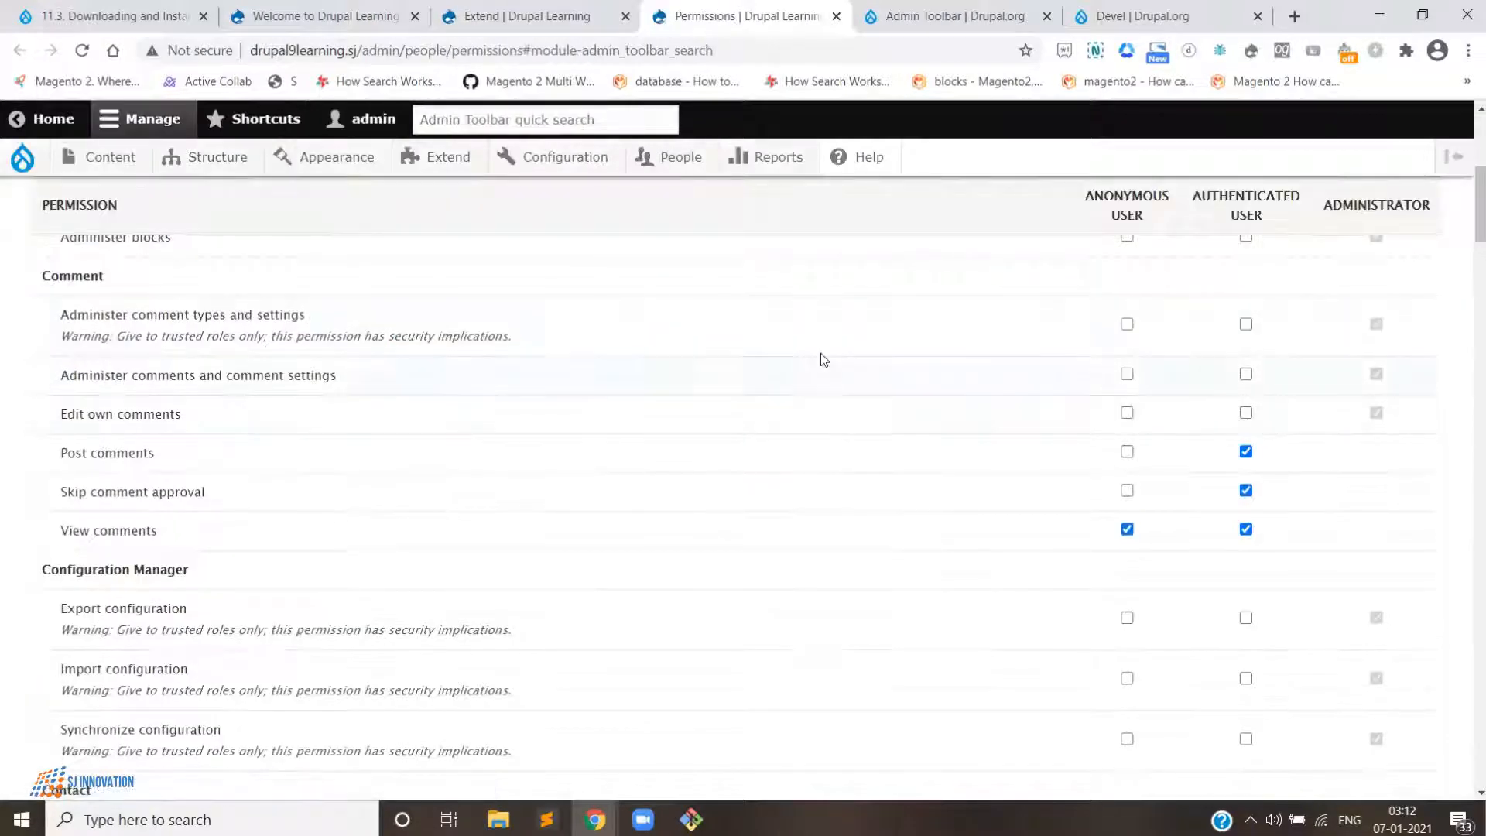
pyautogui.scroll(1, 1120, 451)
pyautogui.scroll(2, 1025, 476)
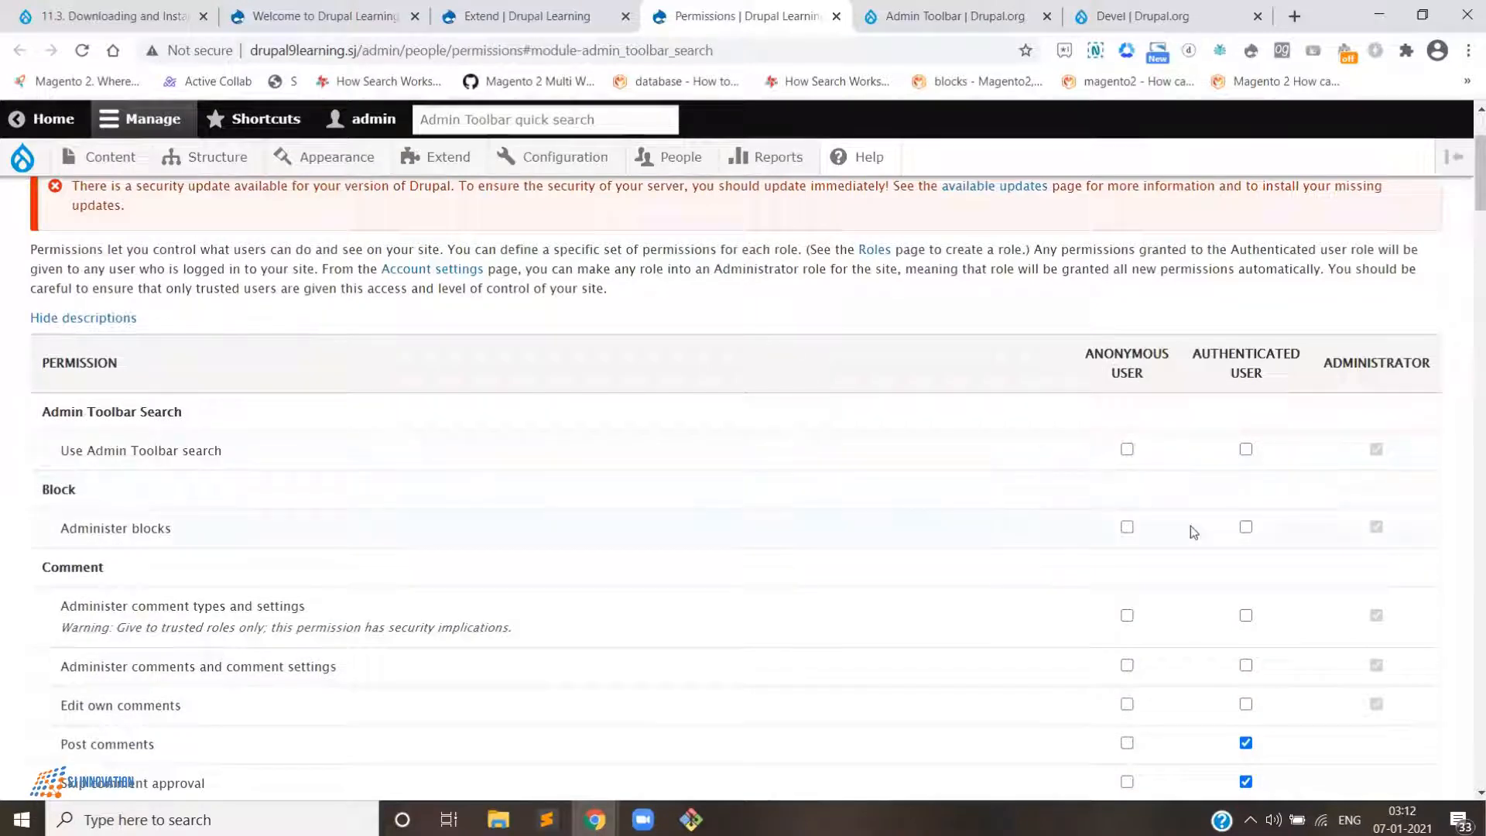
pyautogui.scroll(-2, 1245, 508)
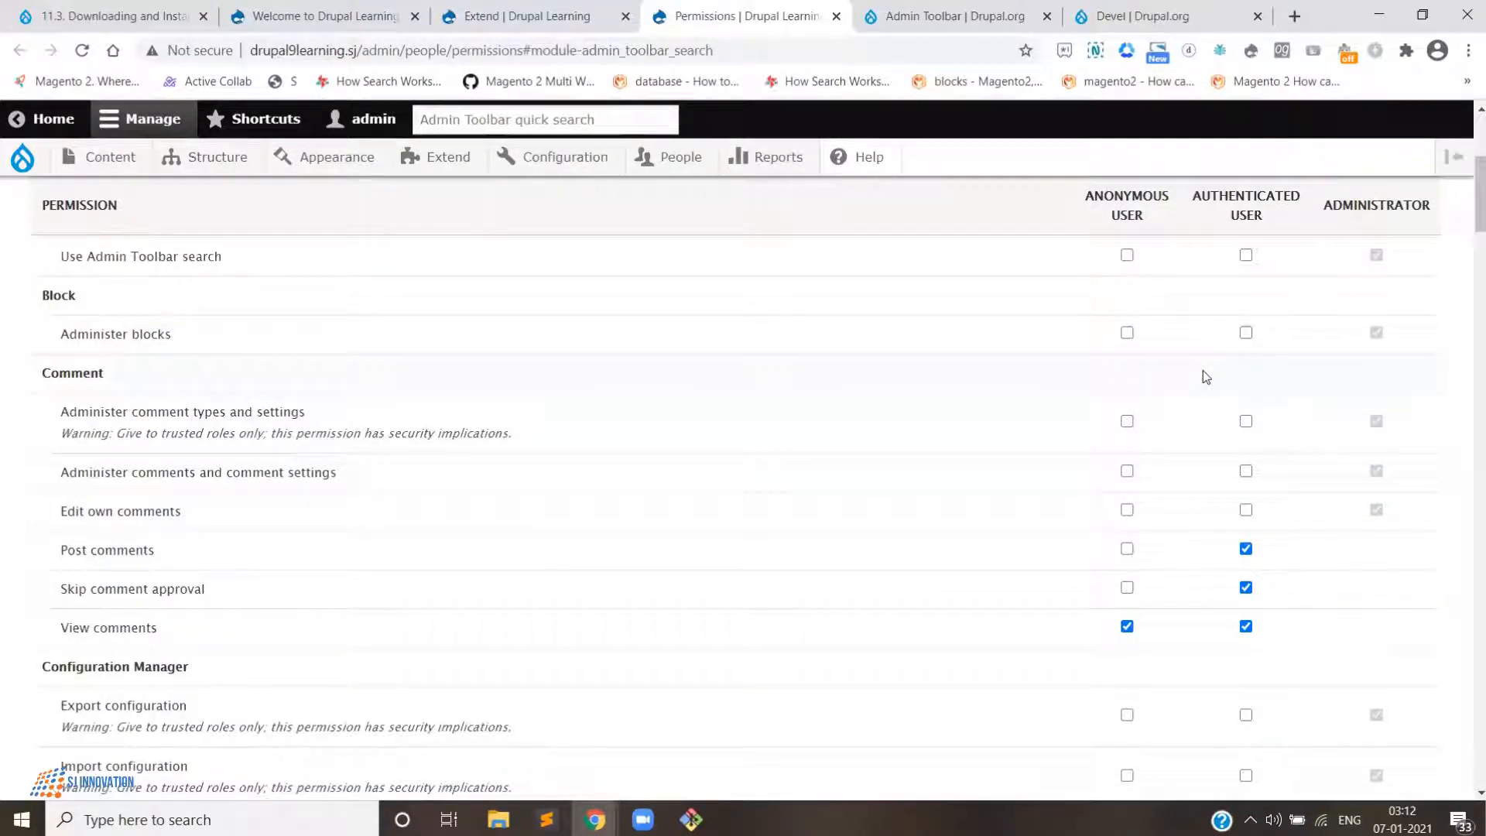
pyautogui.scroll(-2, 1169, 384)
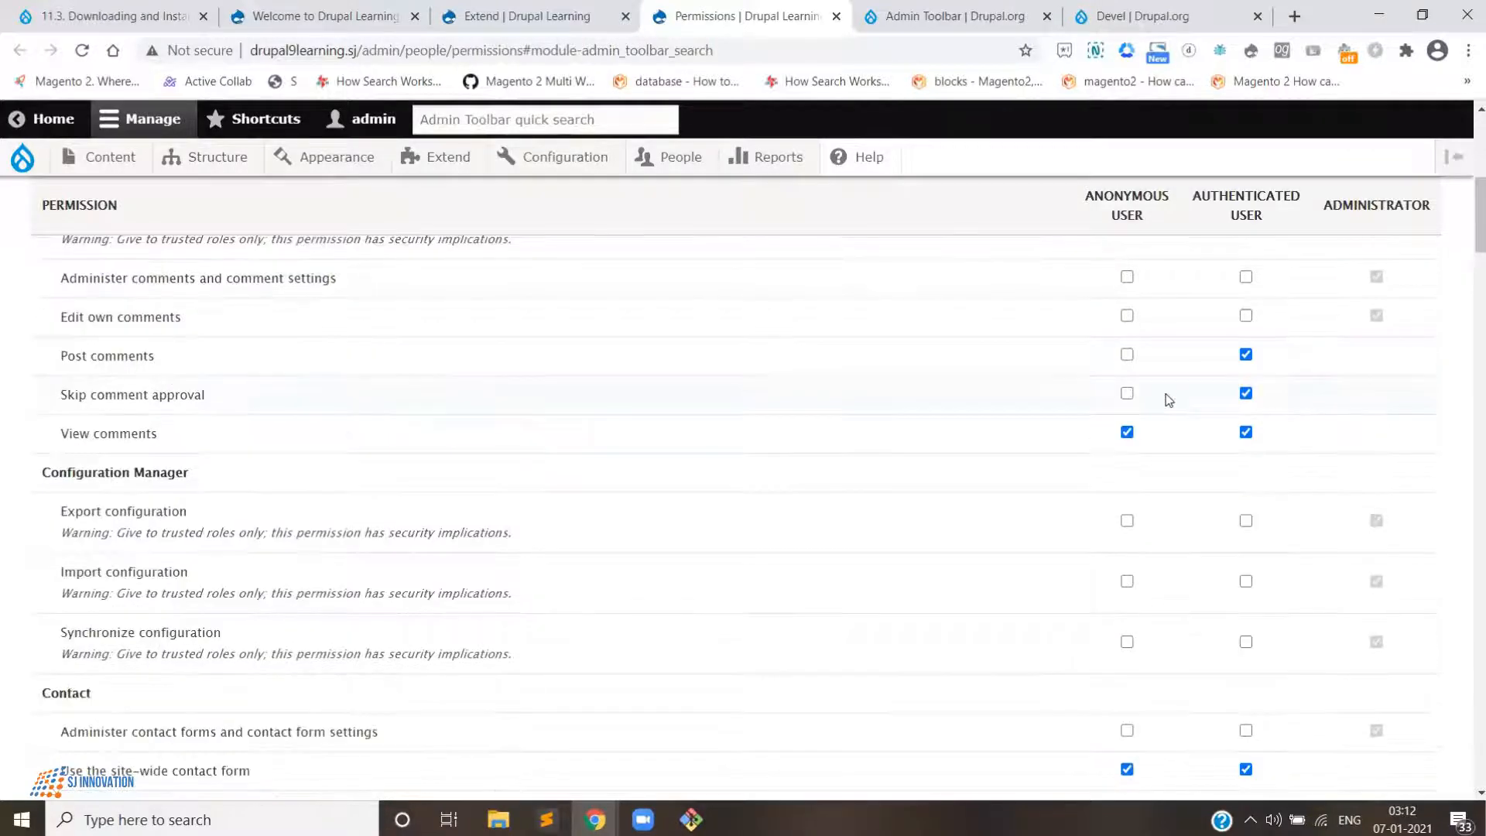
pyautogui.click(555, 23)
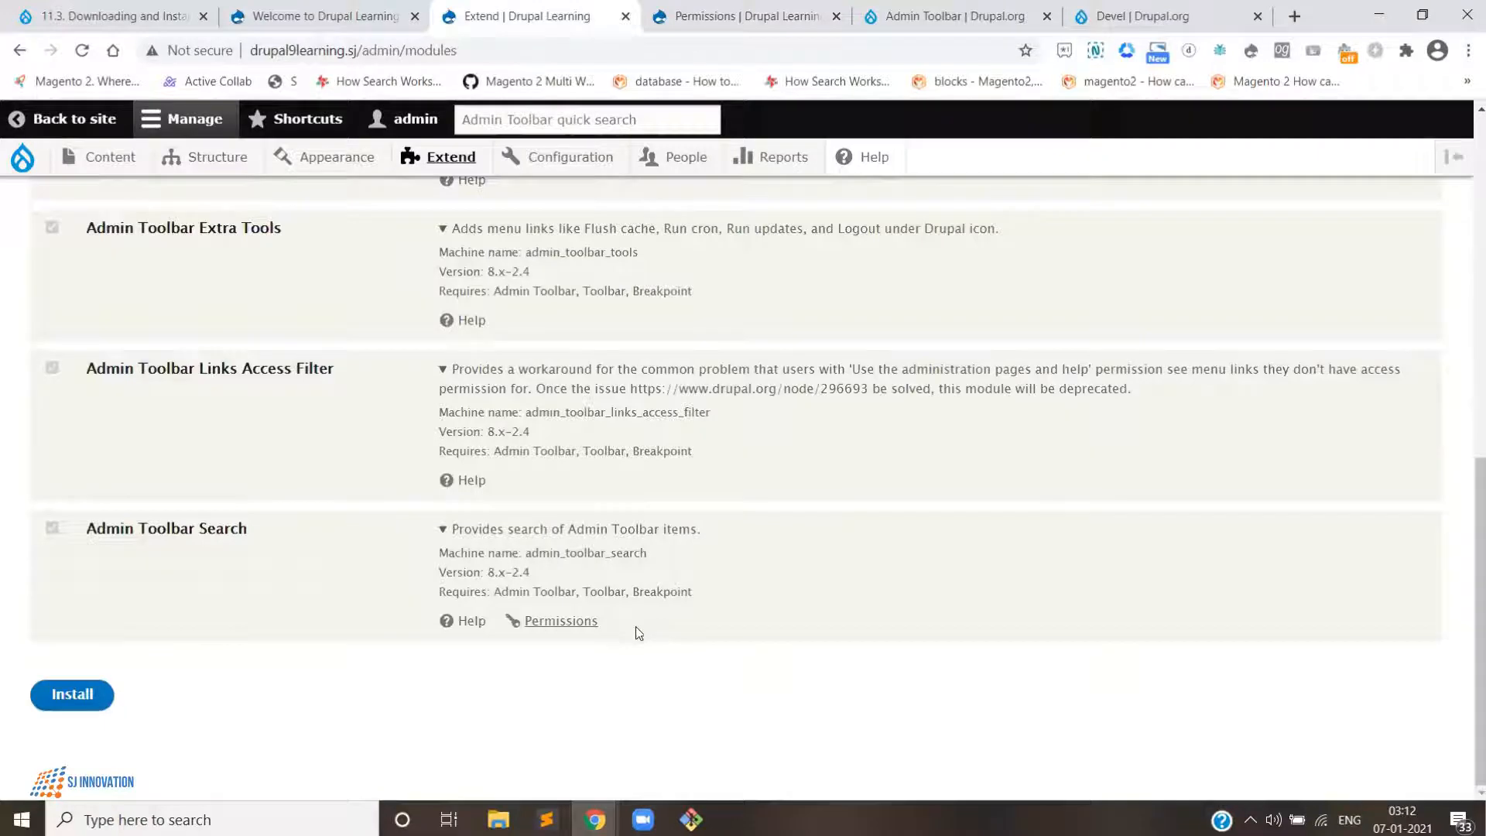
pyautogui.scroll(5, 629, 627)
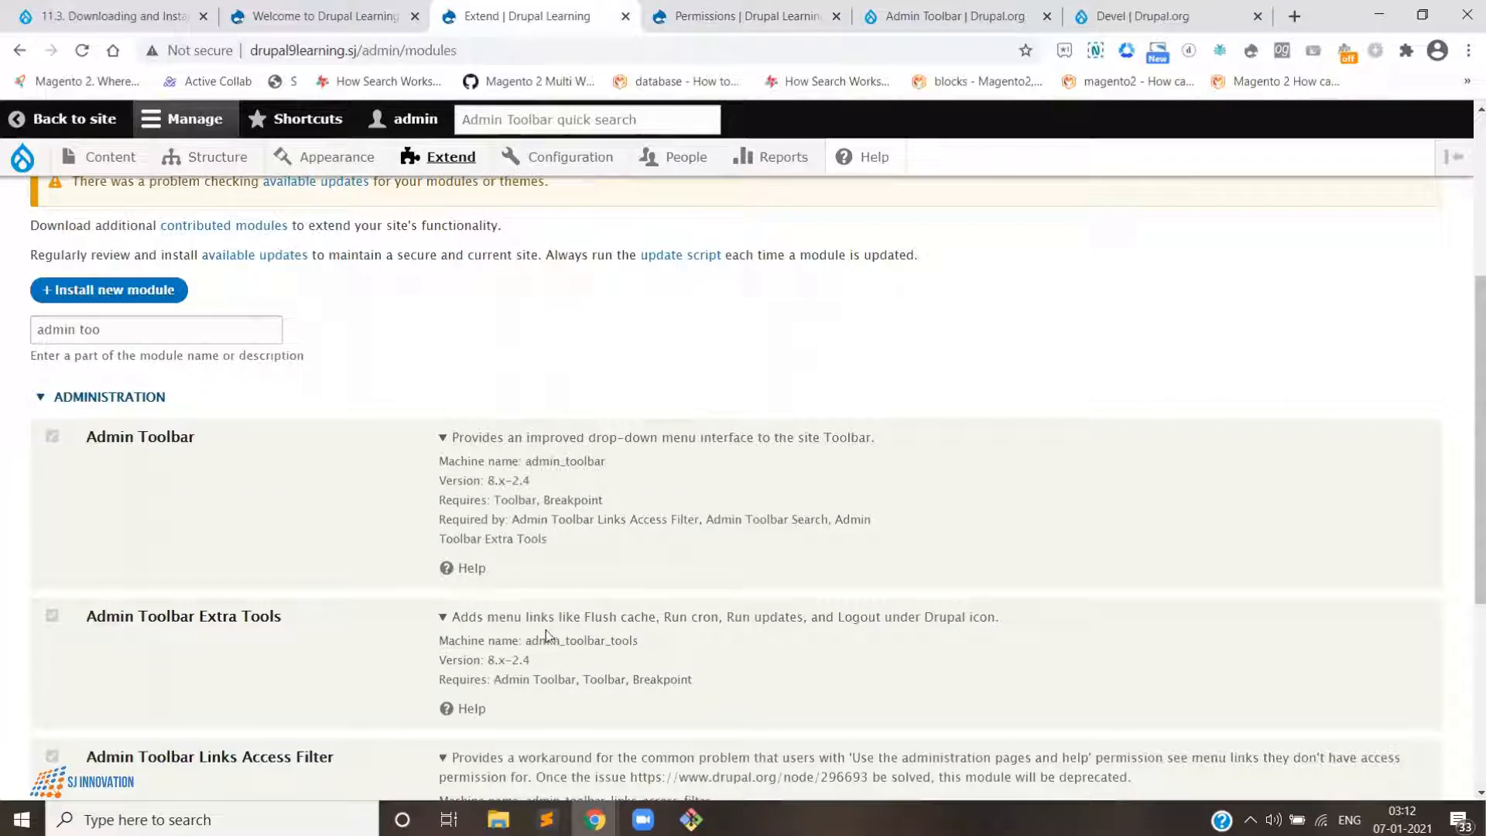
pyautogui.scroll(-5, 545, 622)
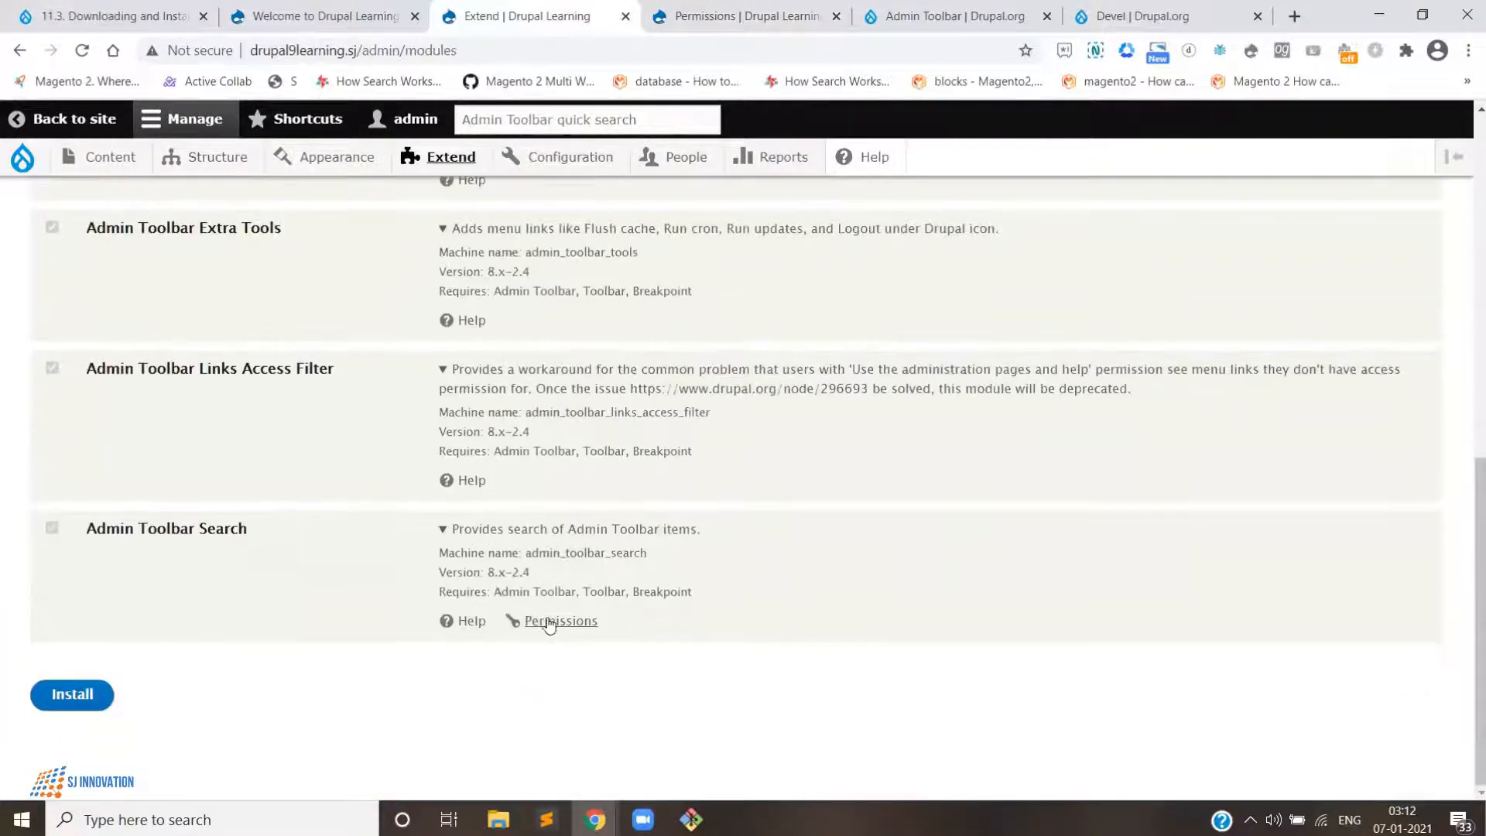
pyautogui.scroll(5, 548, 619)
pyautogui.scroll(4, 549, 601)
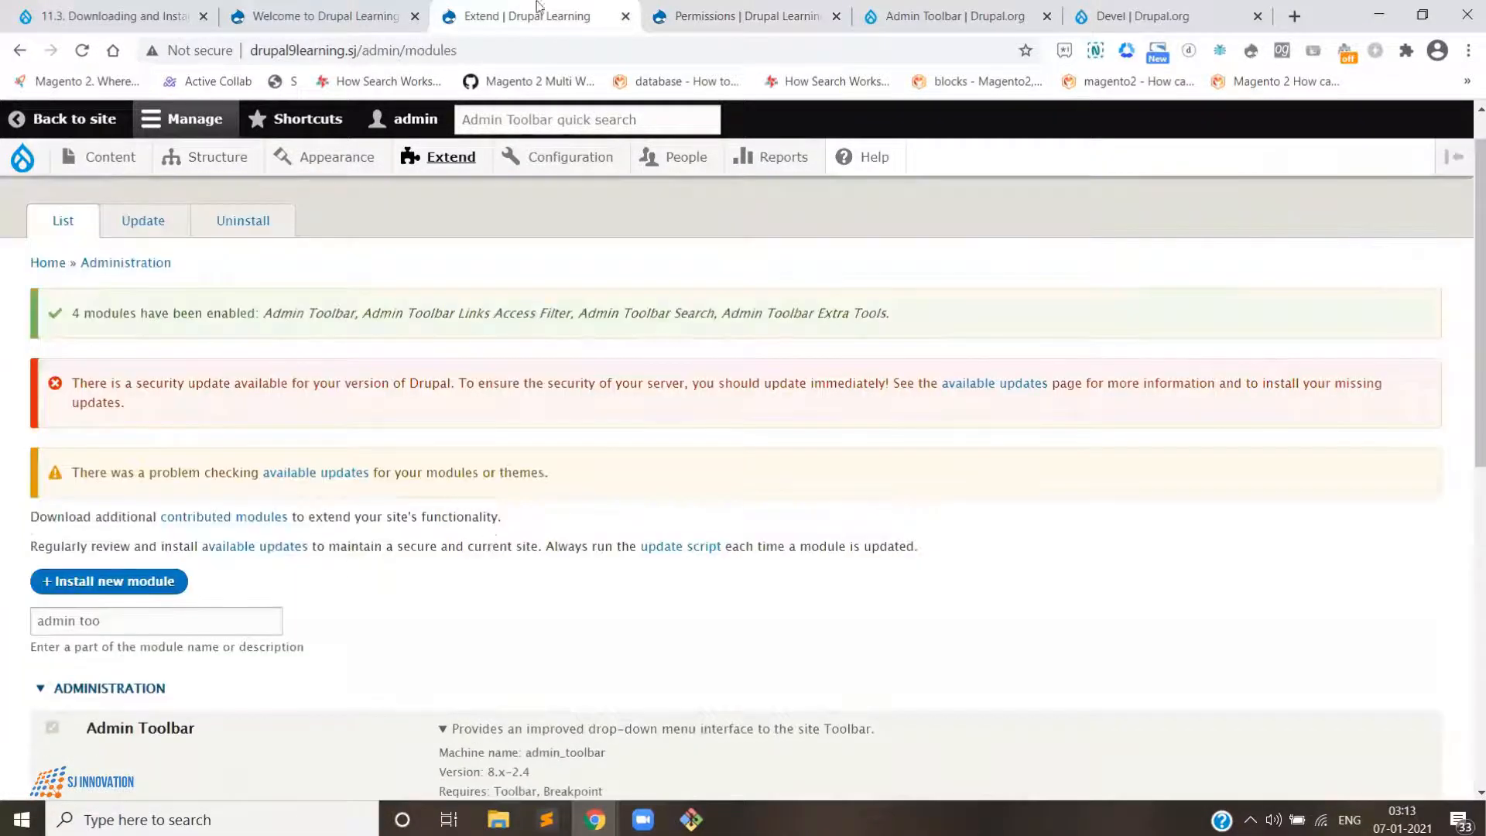
pyautogui.click(339, 13)
pyautogui.click(540, 12)
pyautogui.click(655, 9)
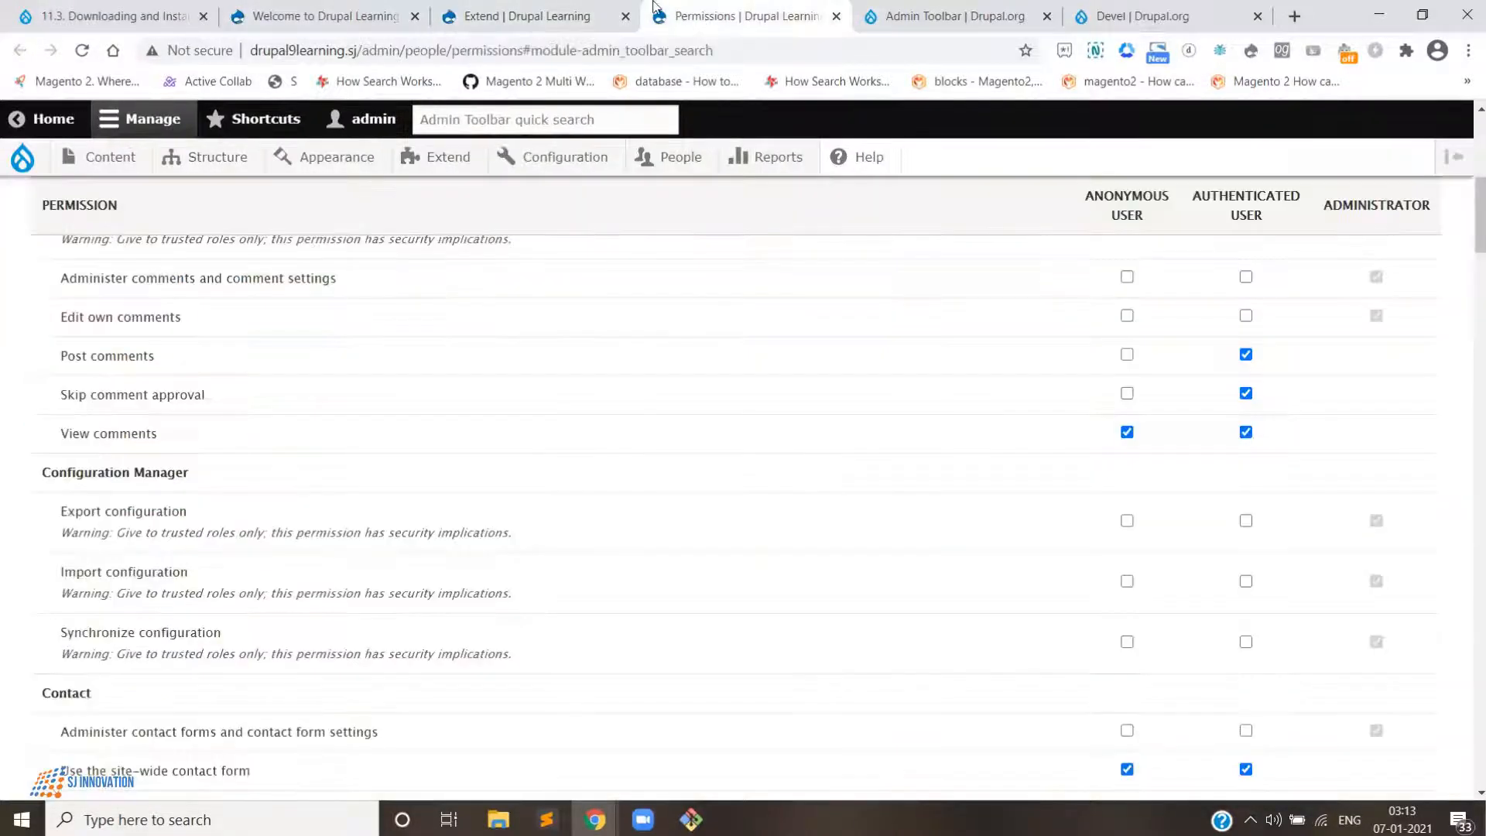
# - Switch to the Devel project page on drupal.org and review its downloads section
pyautogui.click(955, 15)
pyautogui.click(1143, 15)
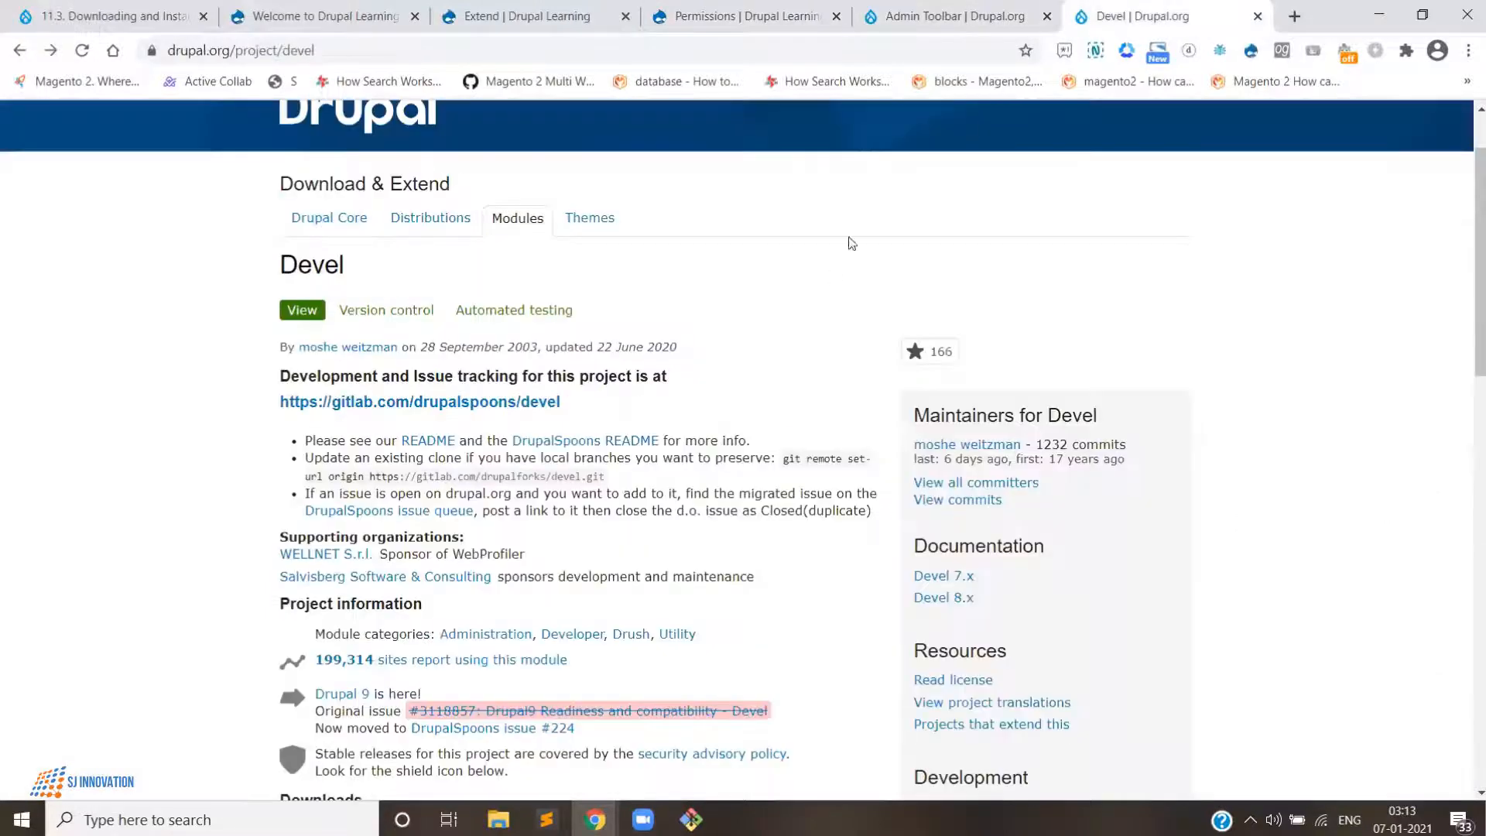
pyautogui.scroll(-2, 816, 293)
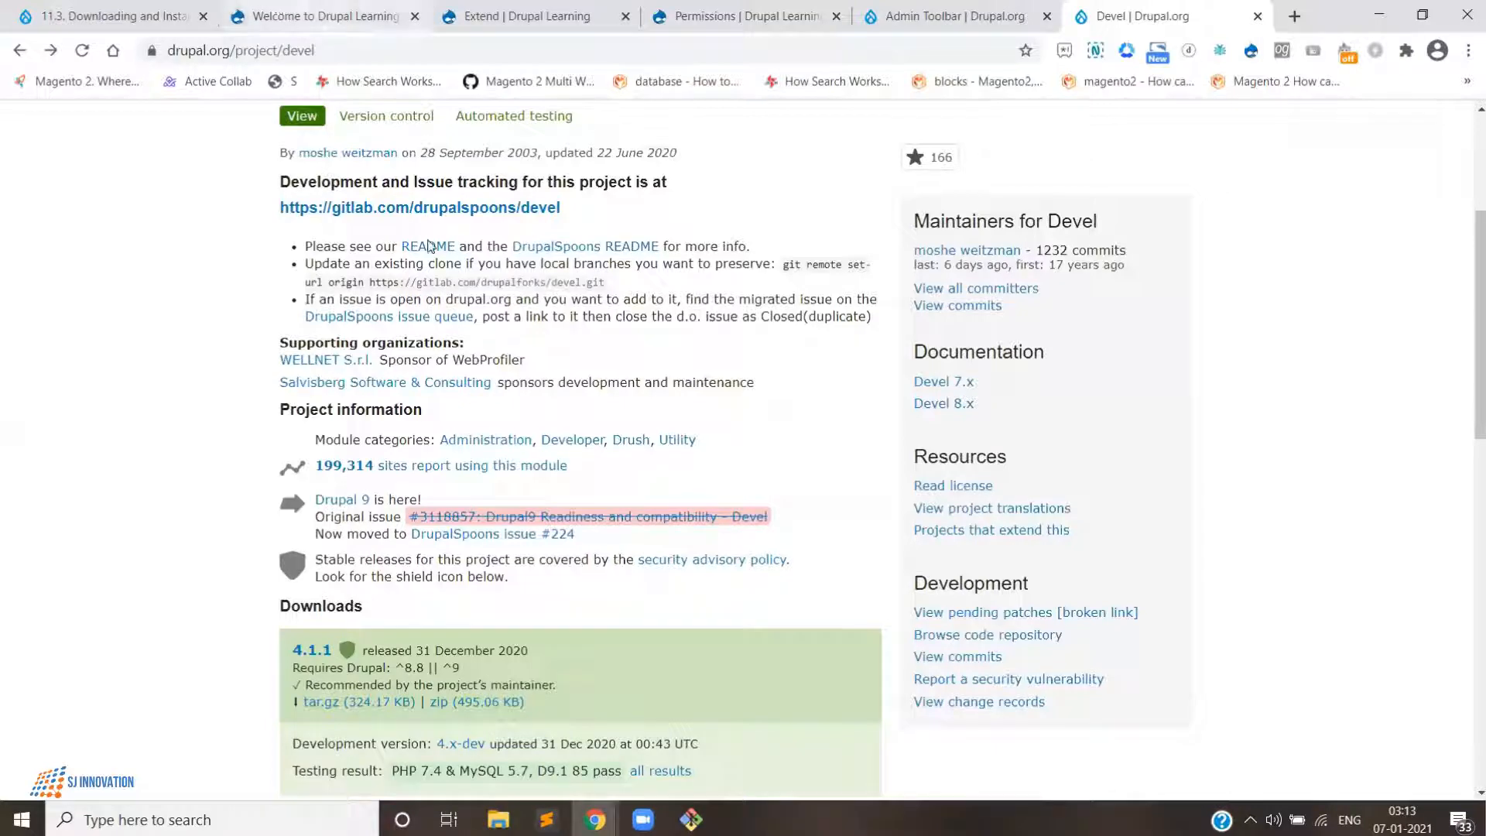
pyautogui.scroll(-1, 457, 329)
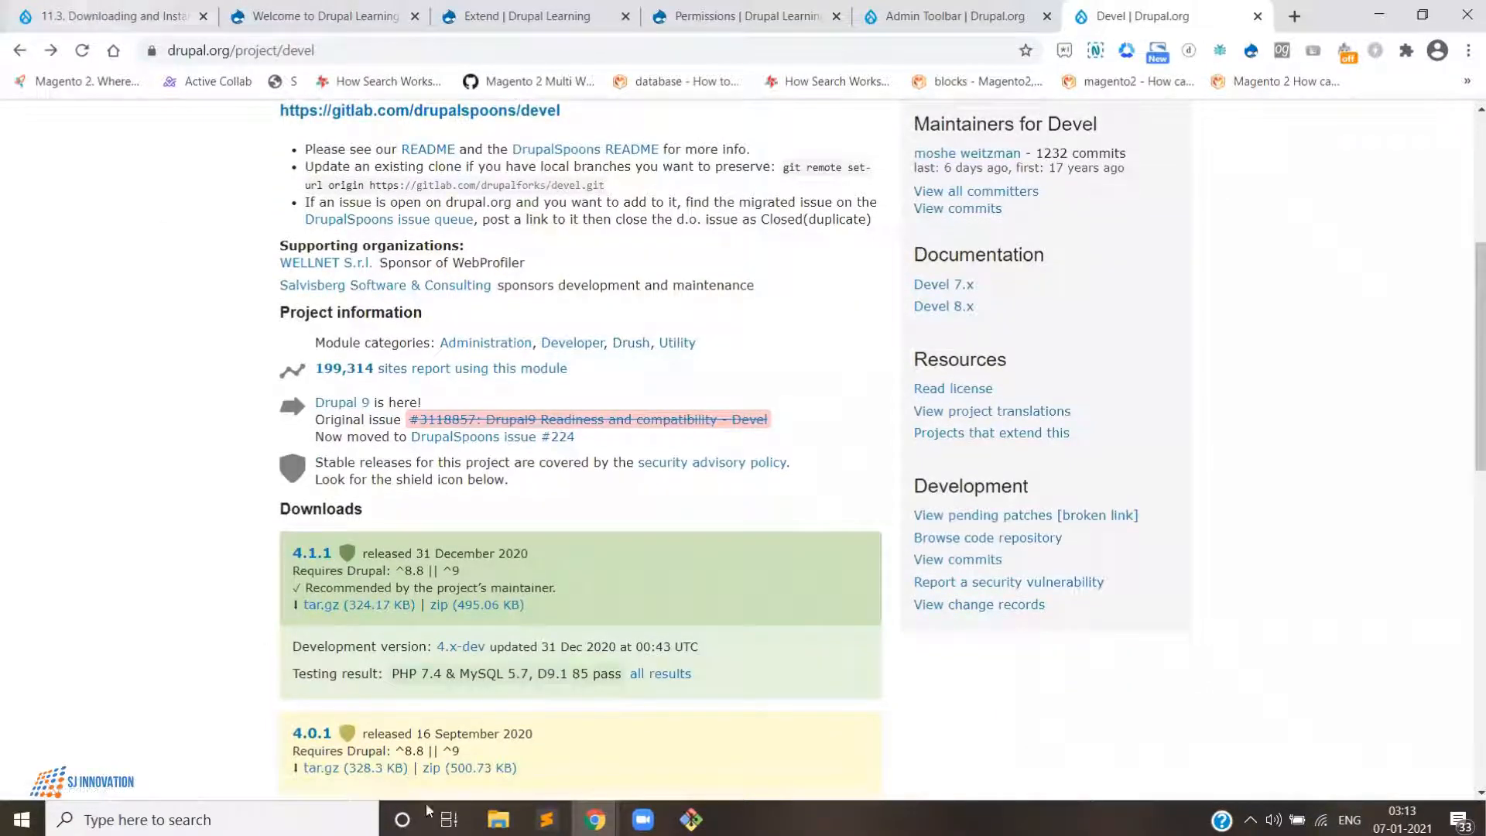
# - Open a Git Bash terminal in the drupal9learning site folder
pyautogui.click(498, 820)
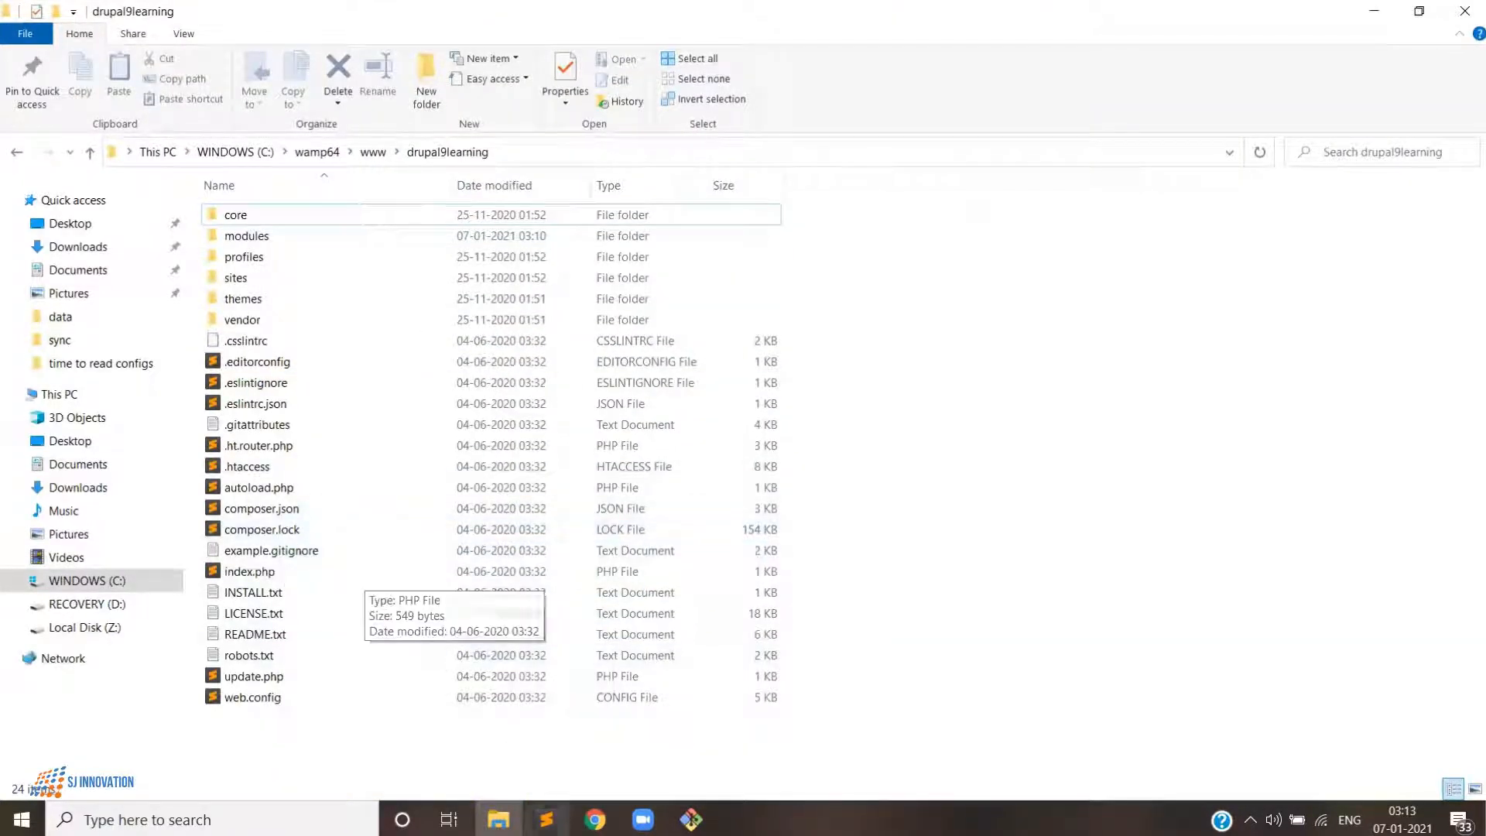
pyautogui.click(547, 821)
pyautogui.click(691, 820)
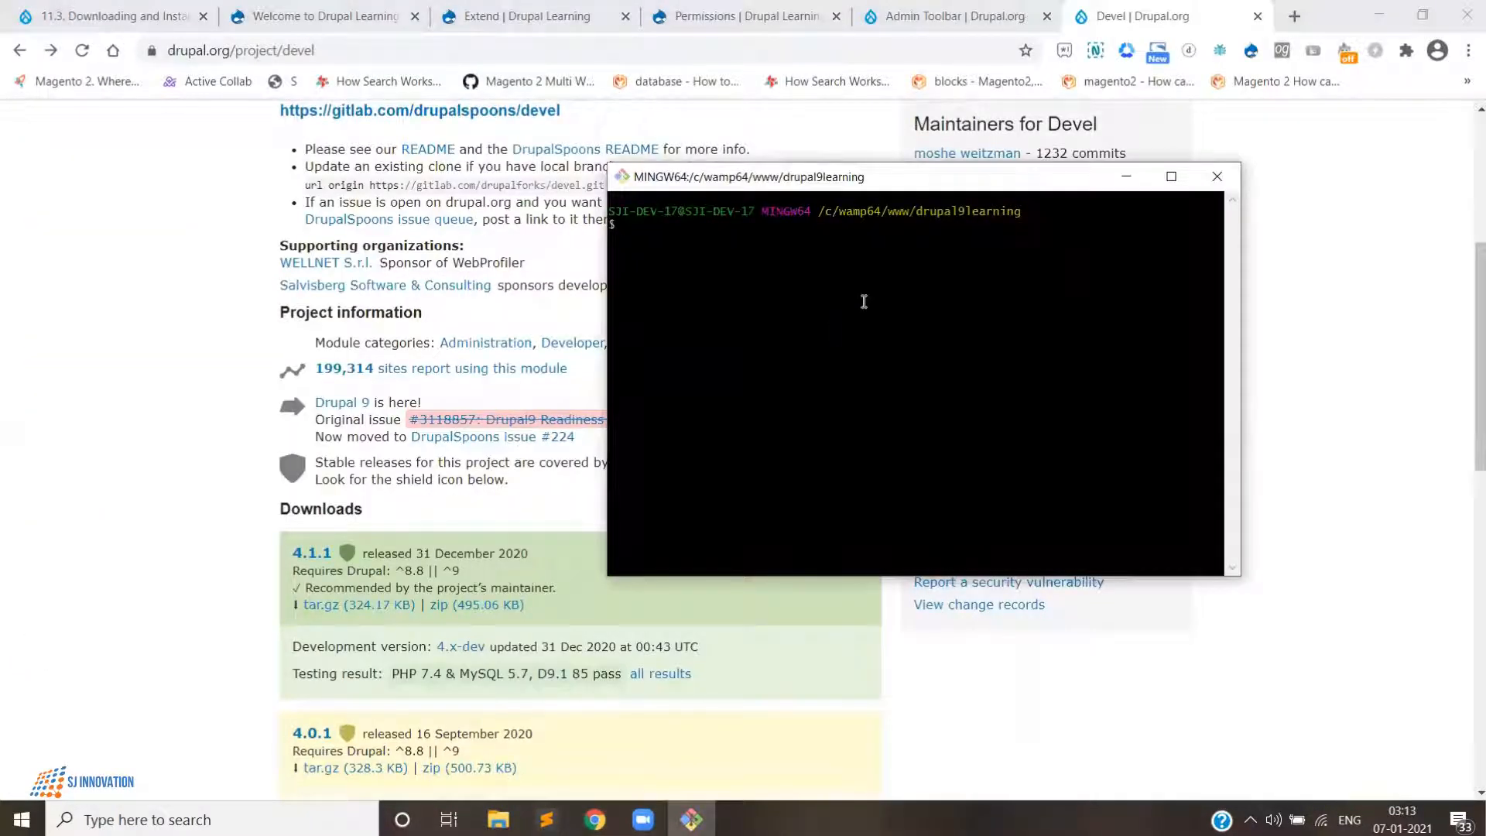
# - Open the Devel 4.1.1 release page from the project's downloads section
pyautogui.click(117, 400)
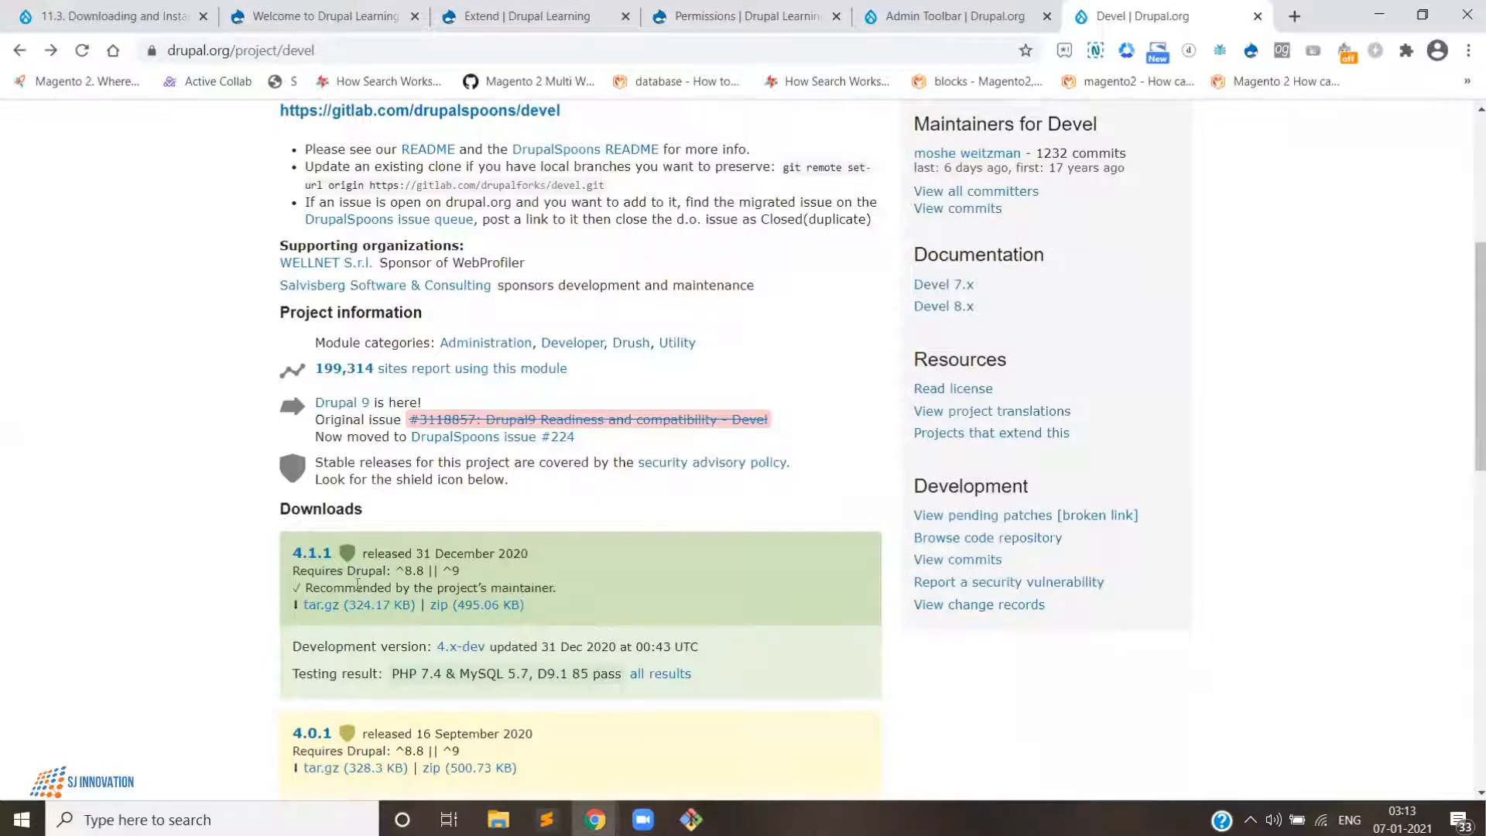
pyautogui.scroll(-2, 368, 647)
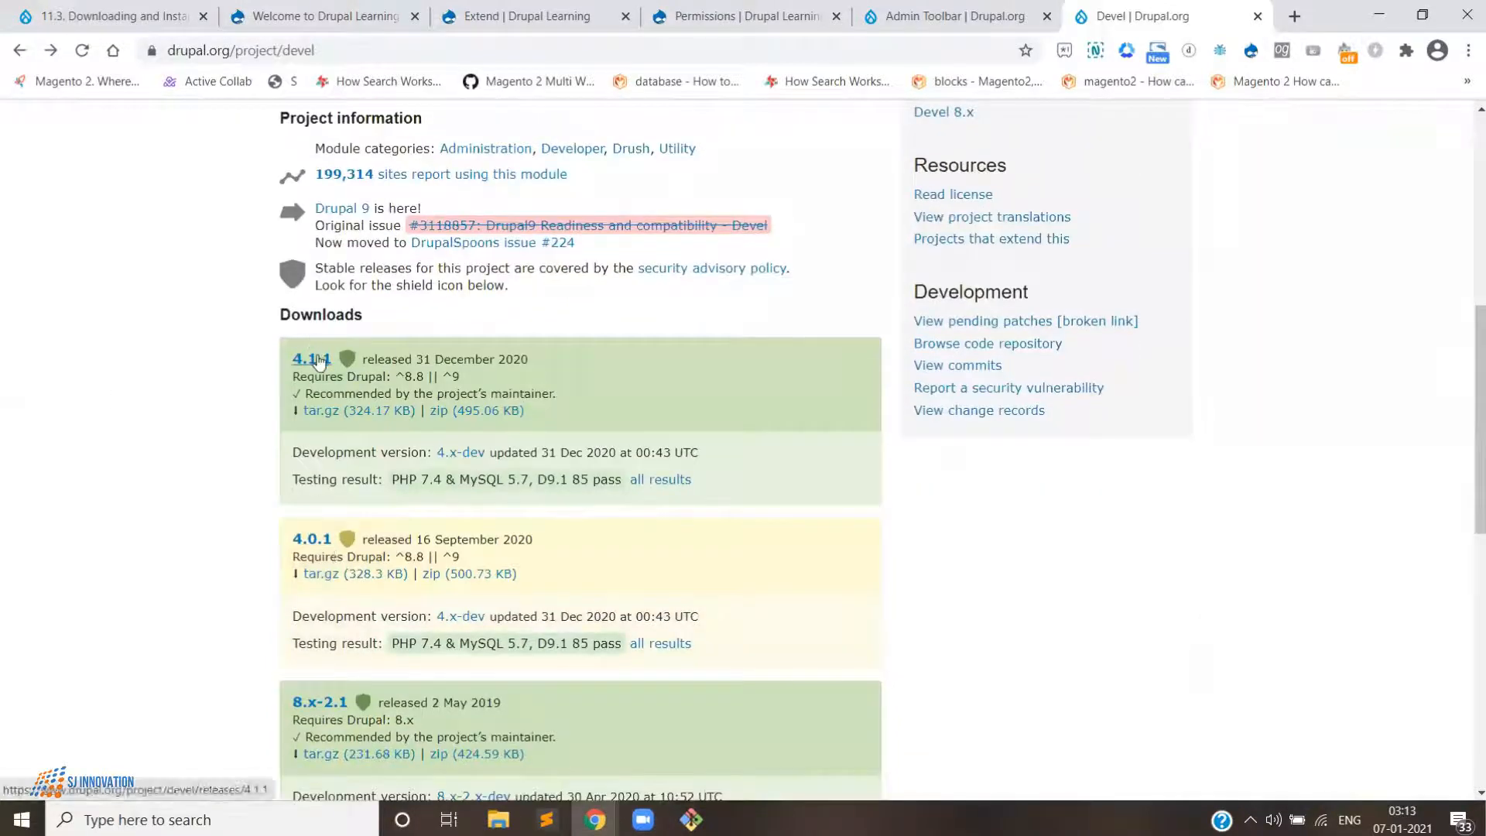
pyautogui.click(319, 360)
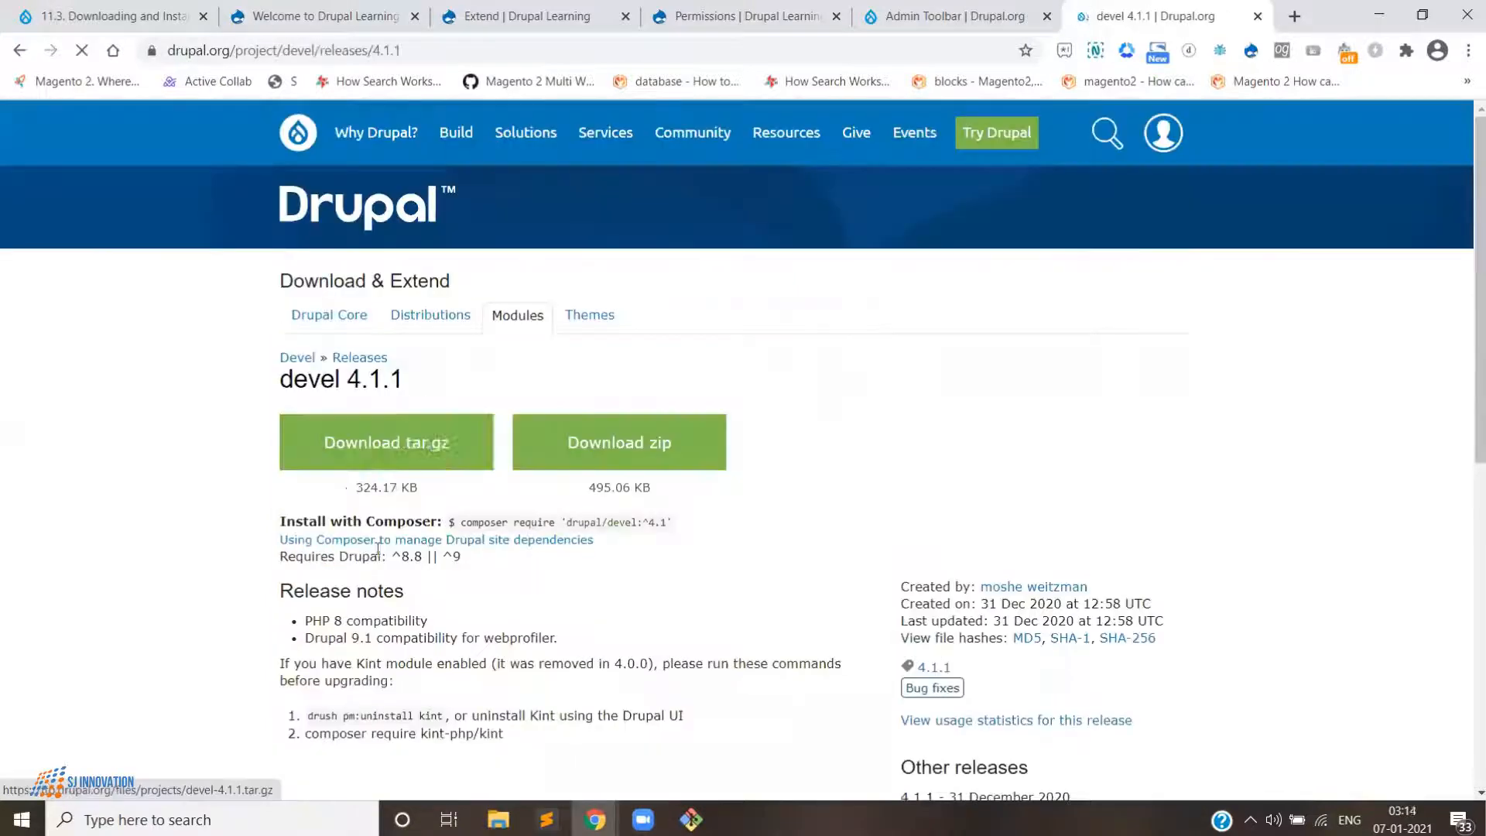
pyautogui.scroll(-1, 387, 693)
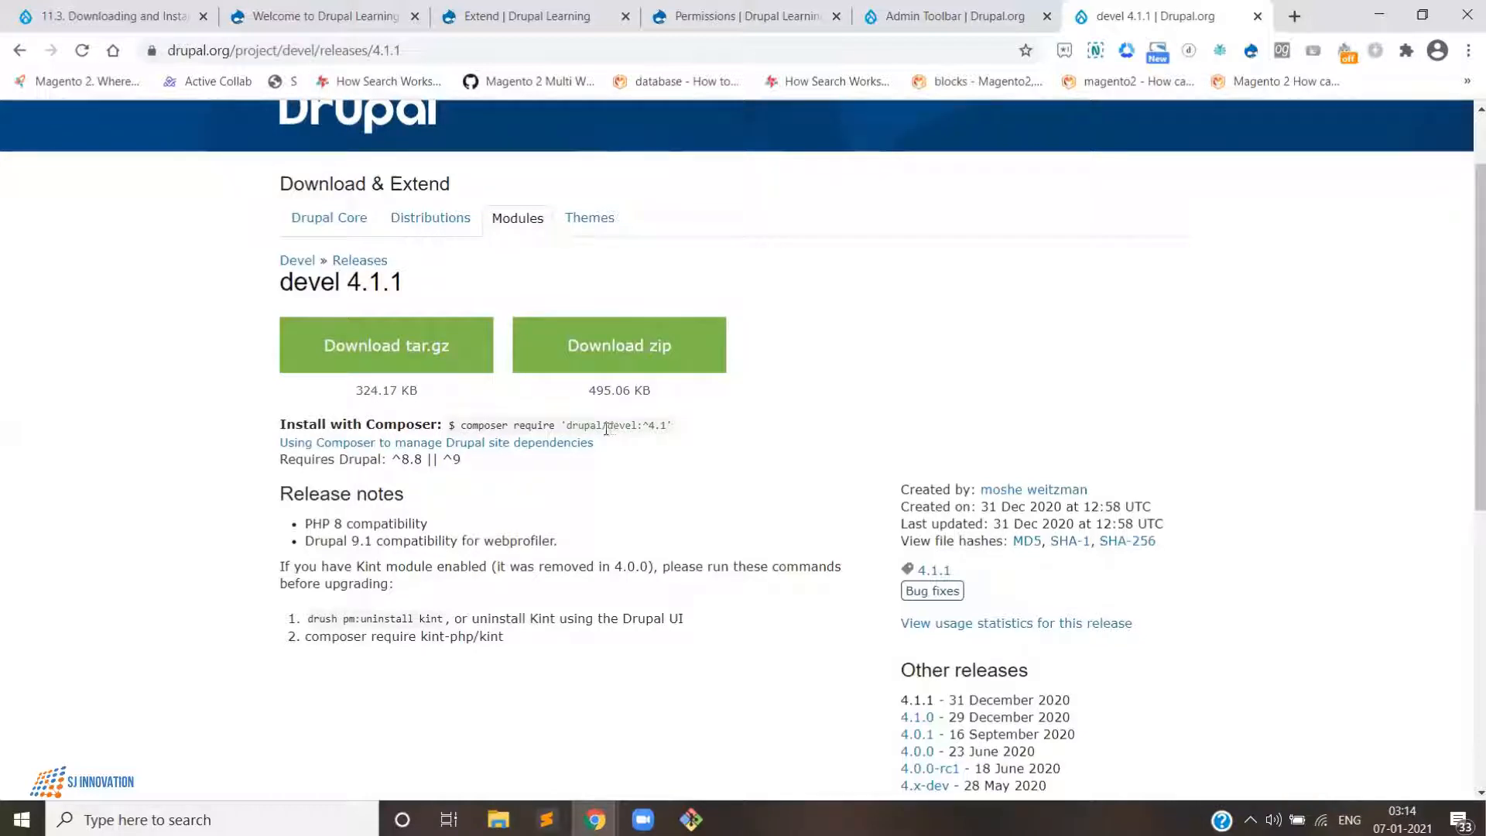
# - Copy the Composer command composer require 'drupal/devel:^4.1' from the release page
pyautogui.moveTo(612, 427); pyautogui.dragTo(624, 432)
pyautogui.scroll(1, 625, 451)
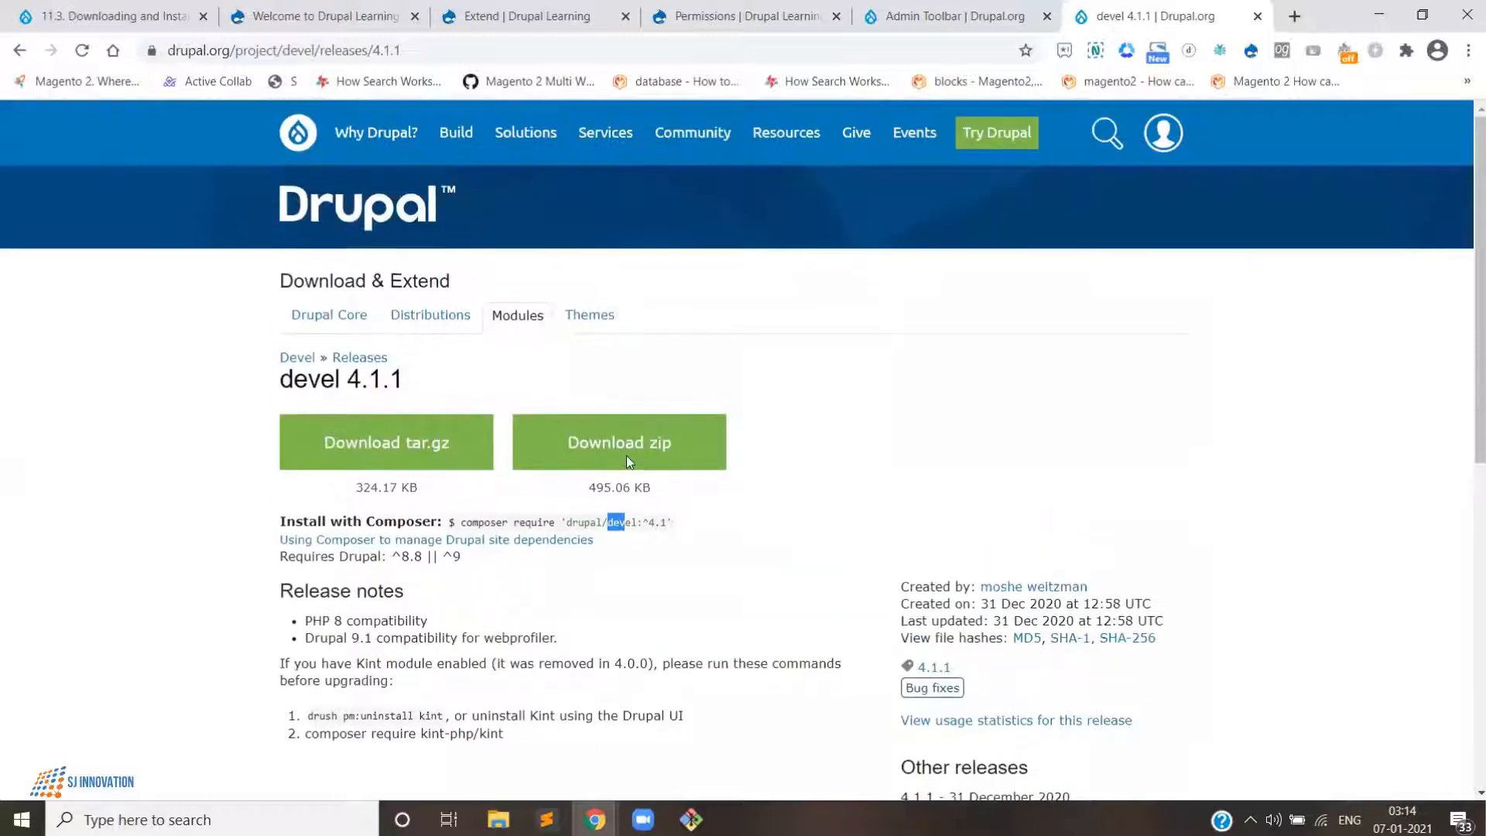
pyautogui.moveTo(629, 522); pyautogui.dragTo(636, 526)
pyautogui.click(624, 523)
pyautogui.moveTo(635, 522); pyautogui.dragTo(572, 524)
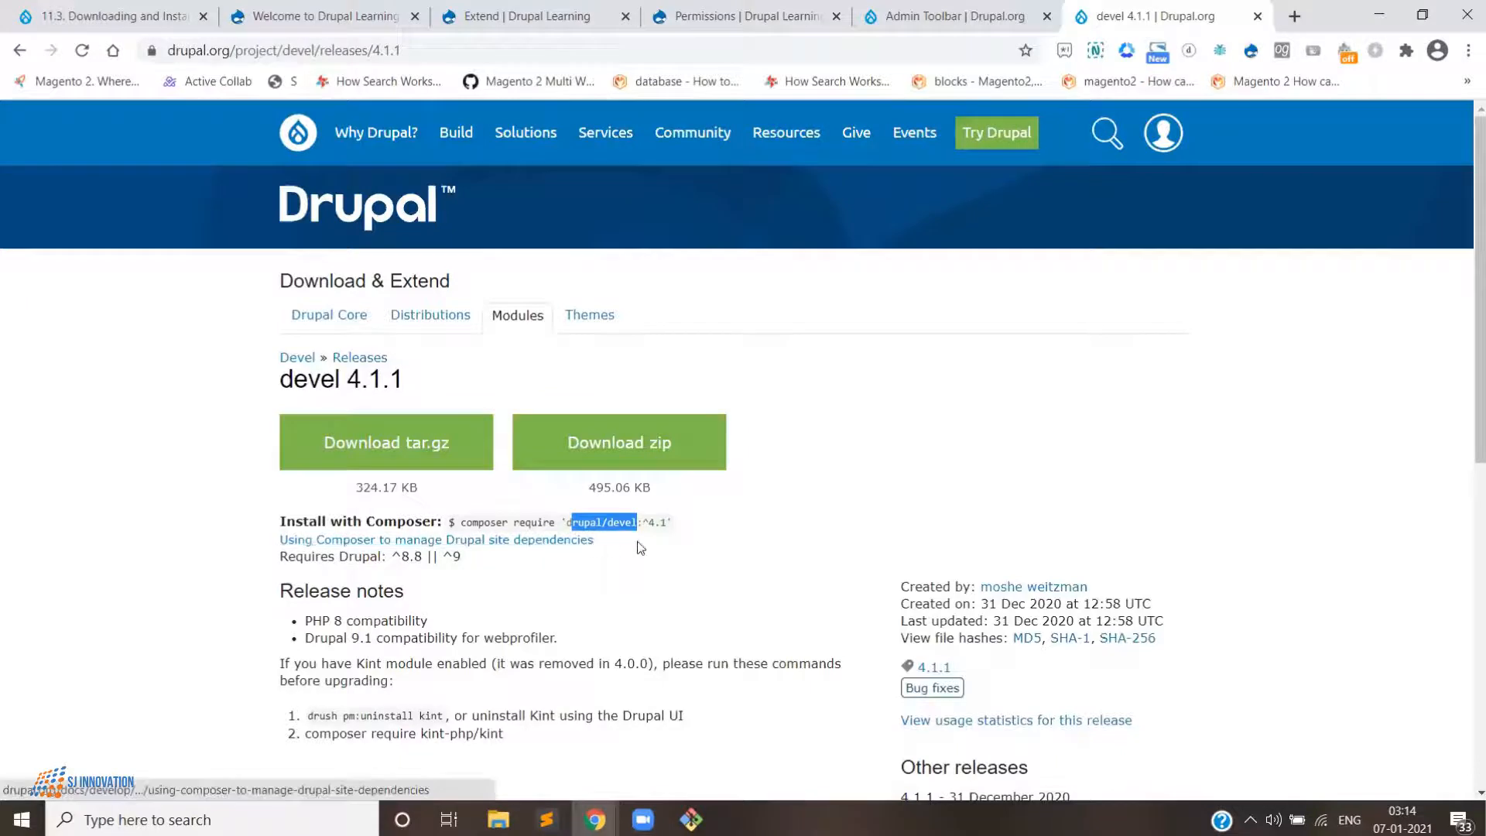
pyautogui.moveTo(643, 523)
pyautogui.mouseDown()
pyautogui.moveTo(677, 538)
pyautogui.moveTo(668, 526)
pyautogui.mouseUp()
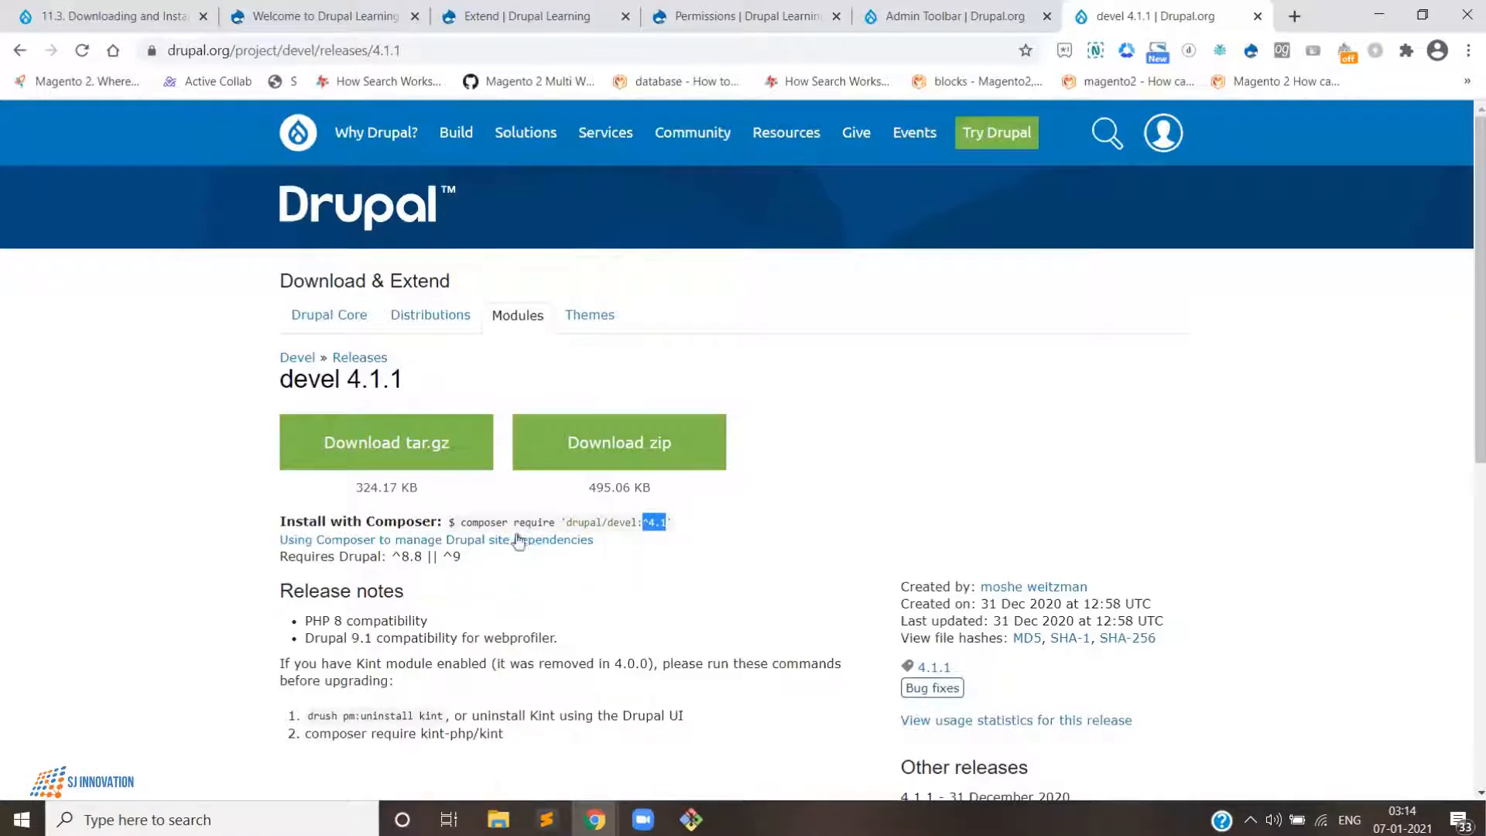
pyautogui.moveTo(461, 523); pyautogui.dragTo(673, 527)
pyautogui.rightClick(660, 520)
pyautogui.click(686, 534)
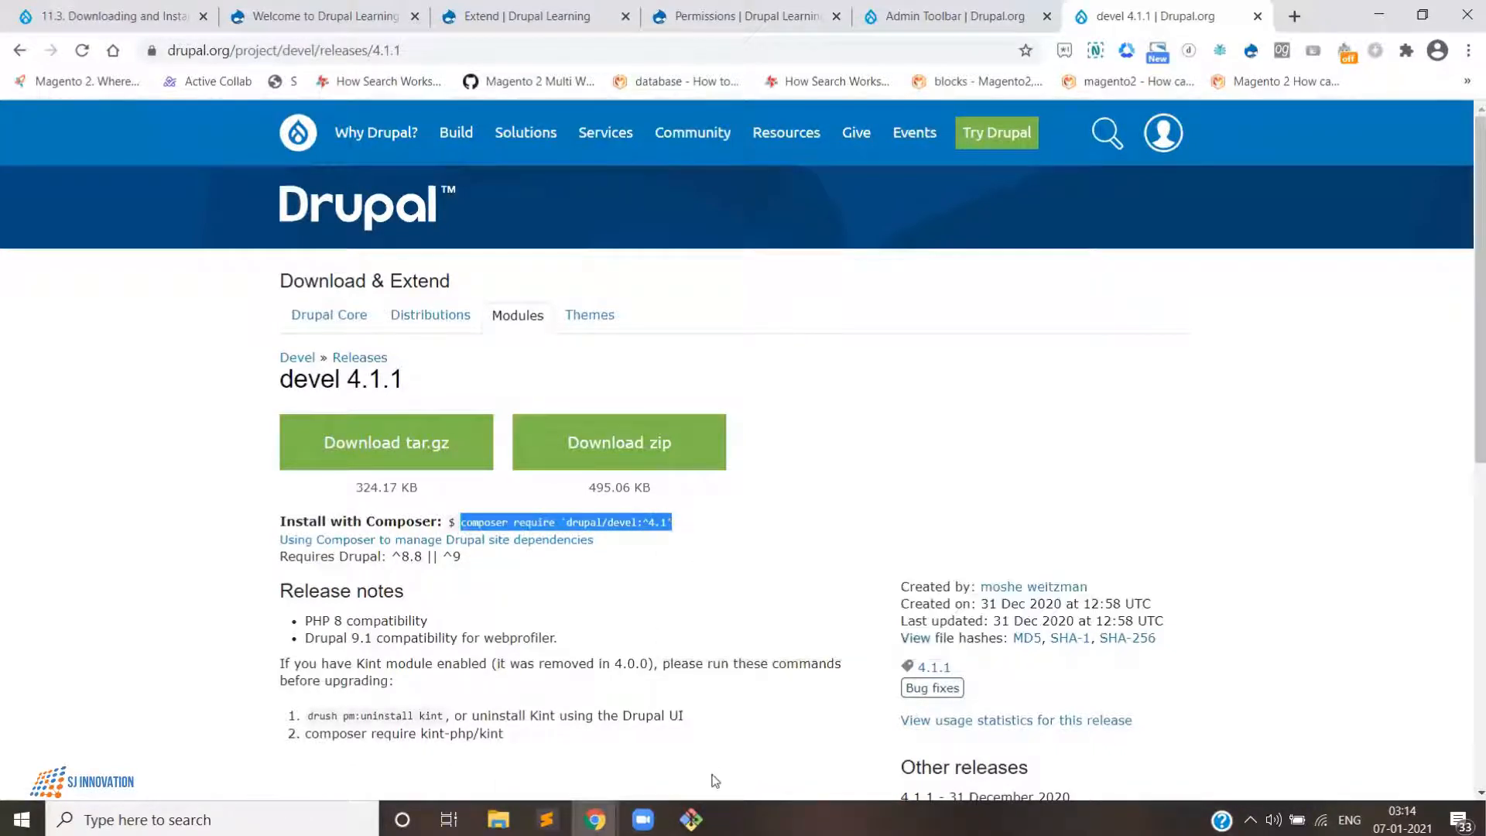
# - Paste and run the copied Composer command in the Git Bash terminal, then review its installation output
pyautogui.hotkey('alt', 'Tab')
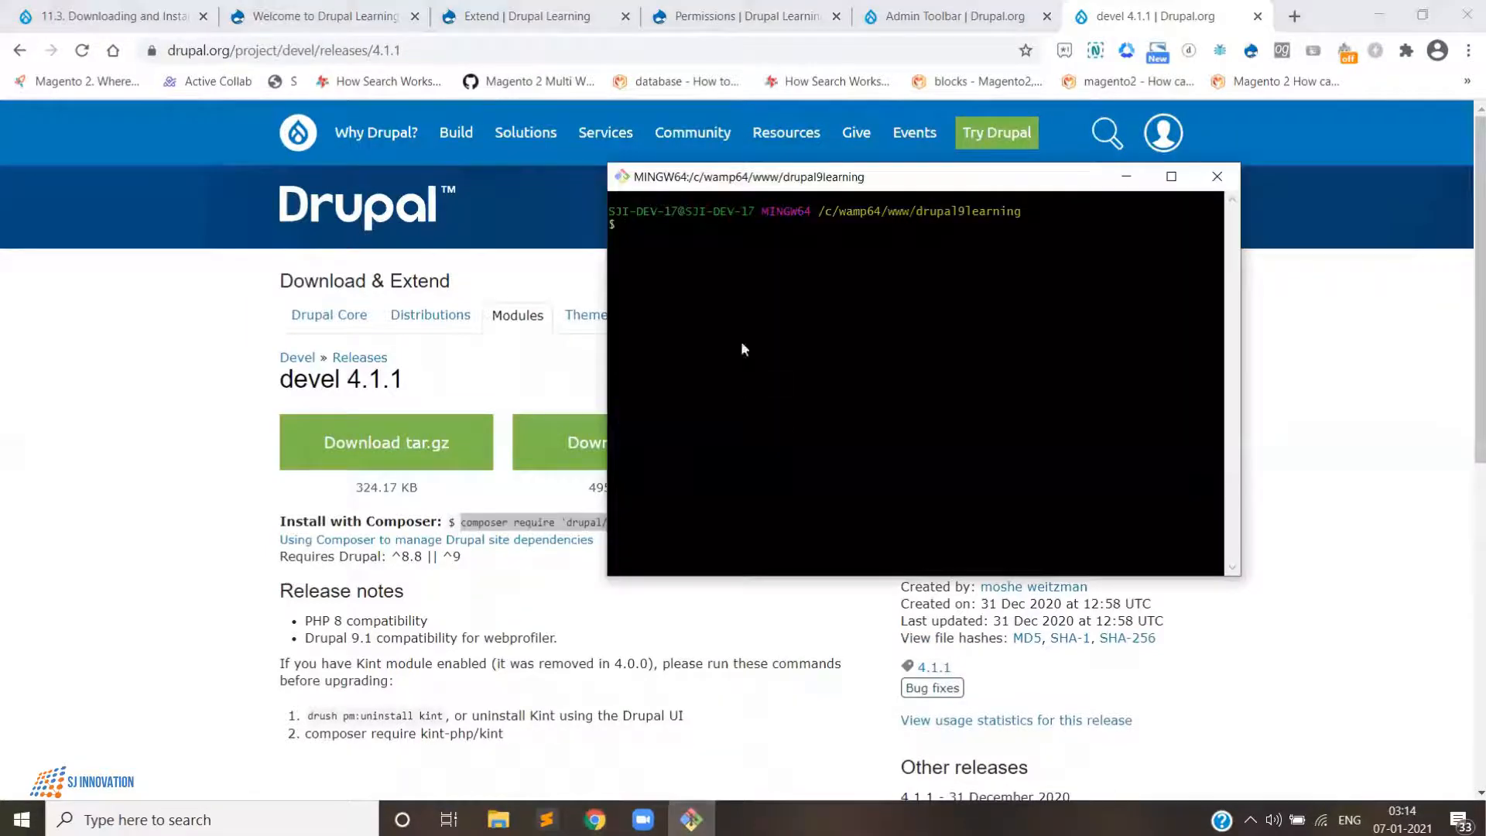
pyautogui.rightClick(741, 341)
pyautogui.click(783, 398)
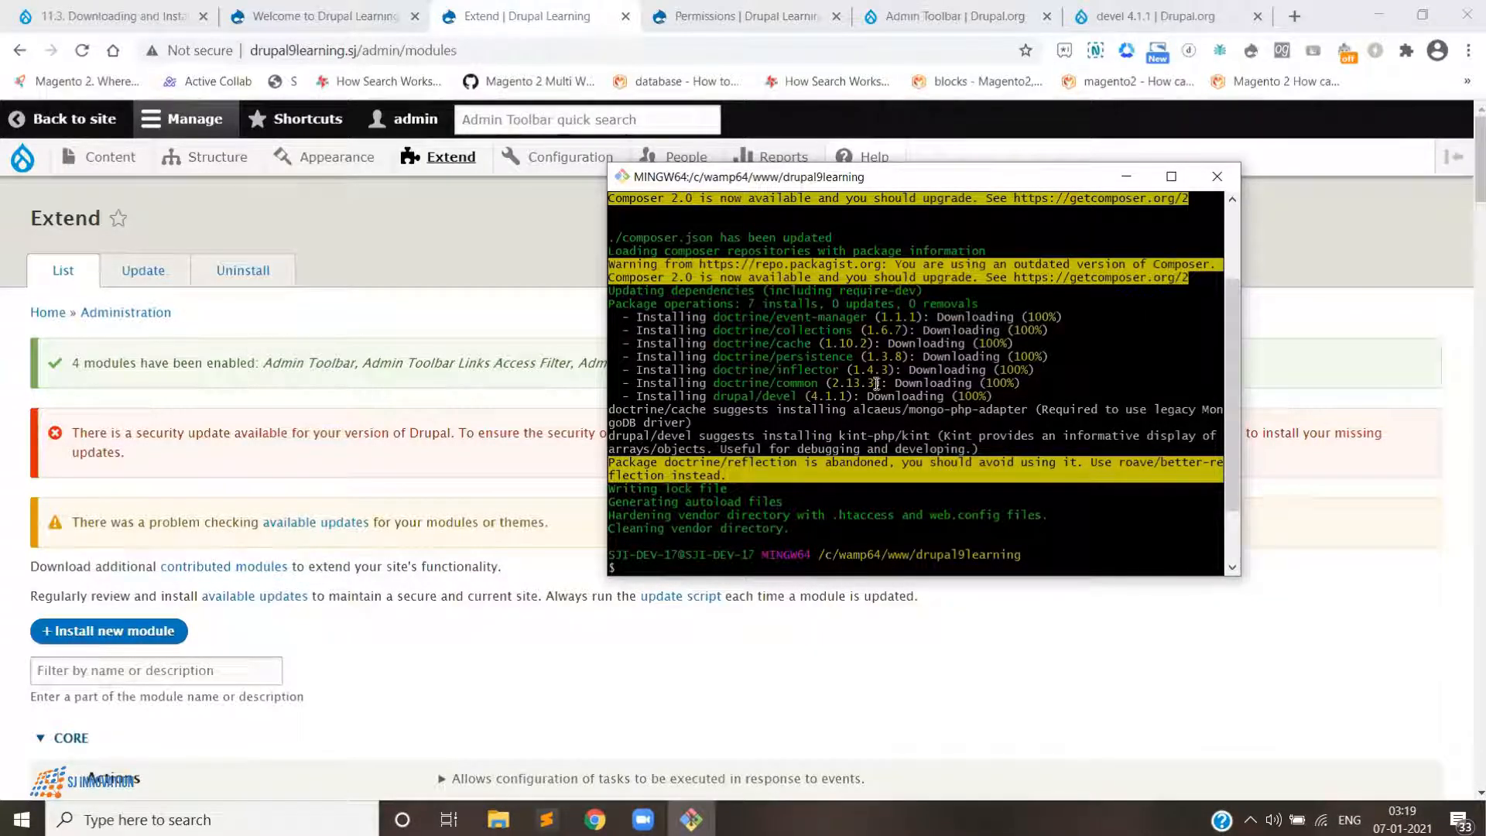
pyautogui.scroll(1, 878, 384)
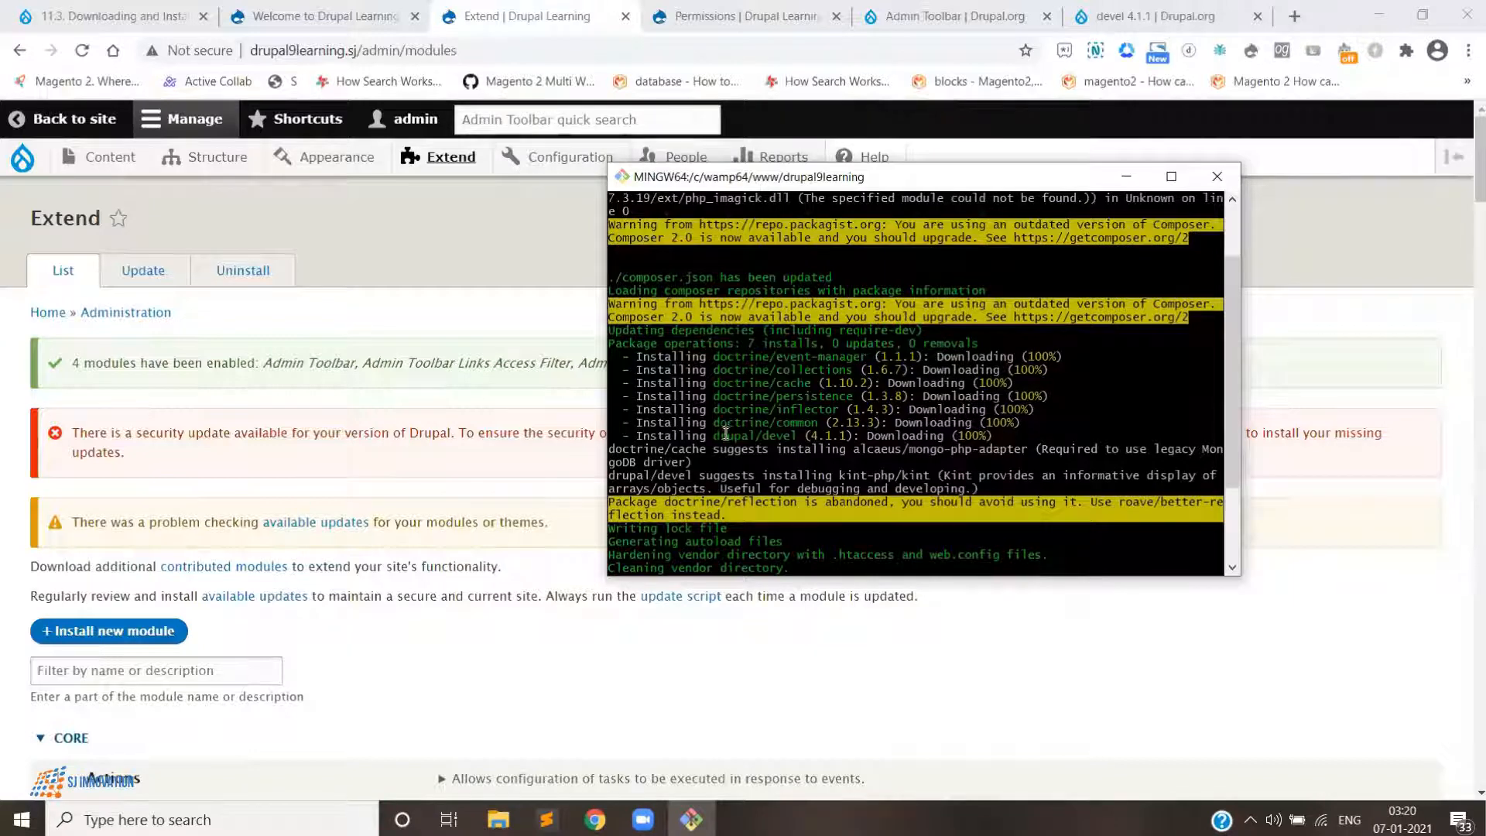
pyautogui.scroll(-1, 828, 469)
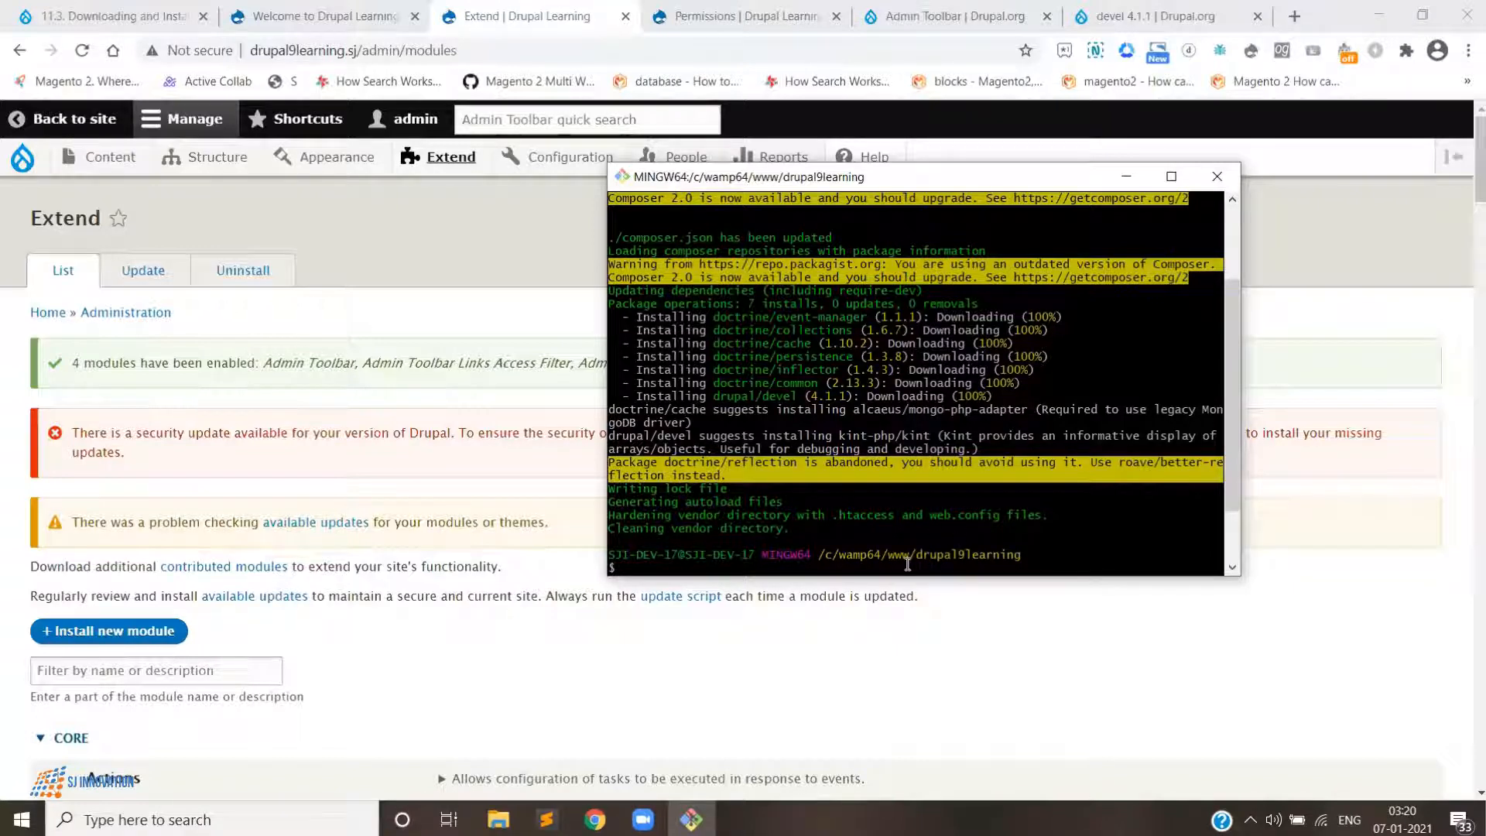
pyautogui.scroll(2, 774, 521)
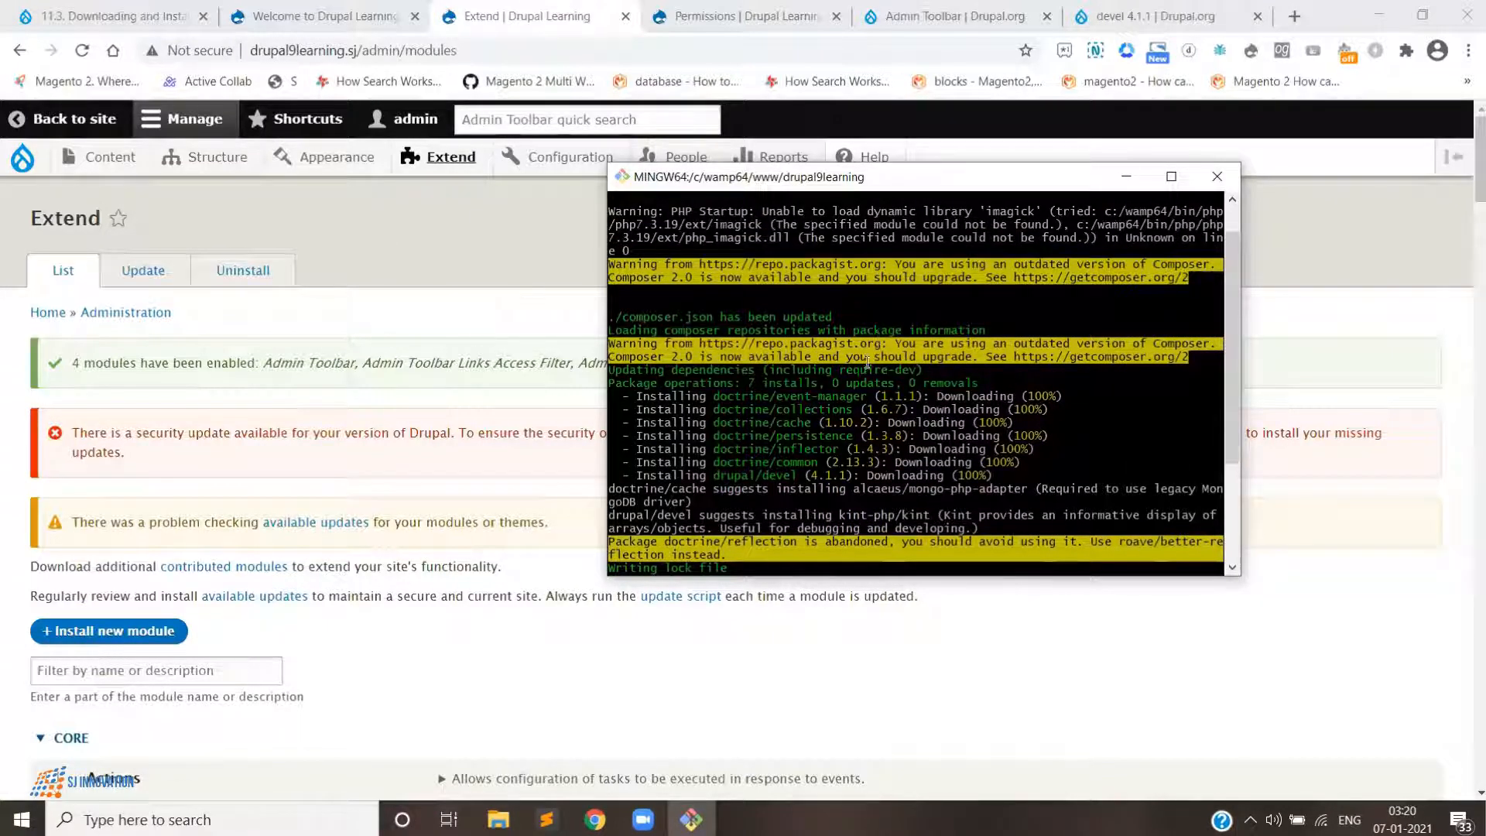
pyautogui.scroll(1, 871, 363)
# - Reload the Extend modules page in the site's admin
pyautogui.click(452, 158)
pyautogui.scroll(-3, 266, 512)
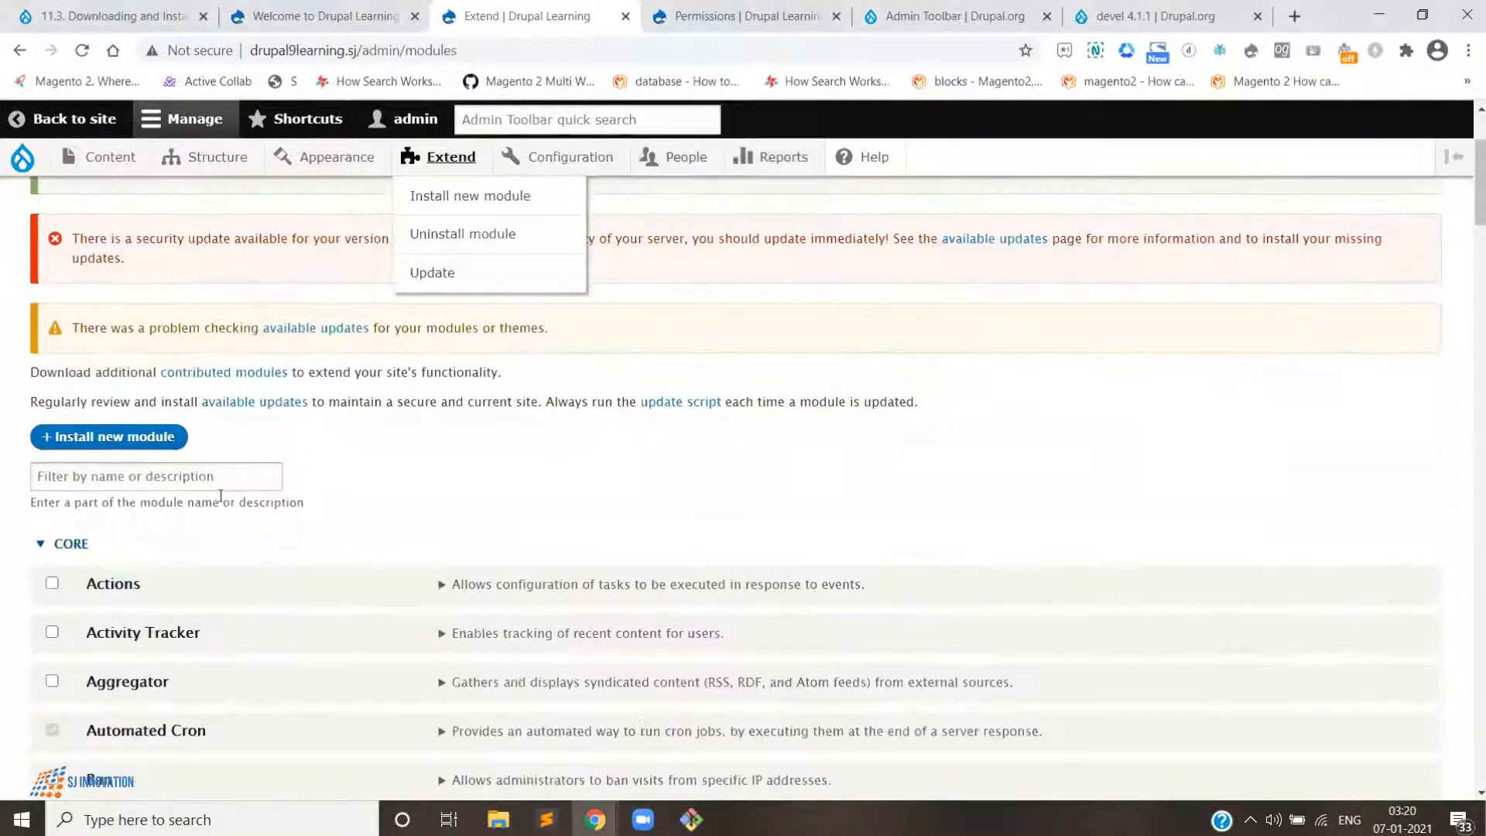
pyautogui.click(216, 476)
pyautogui.write('dev')
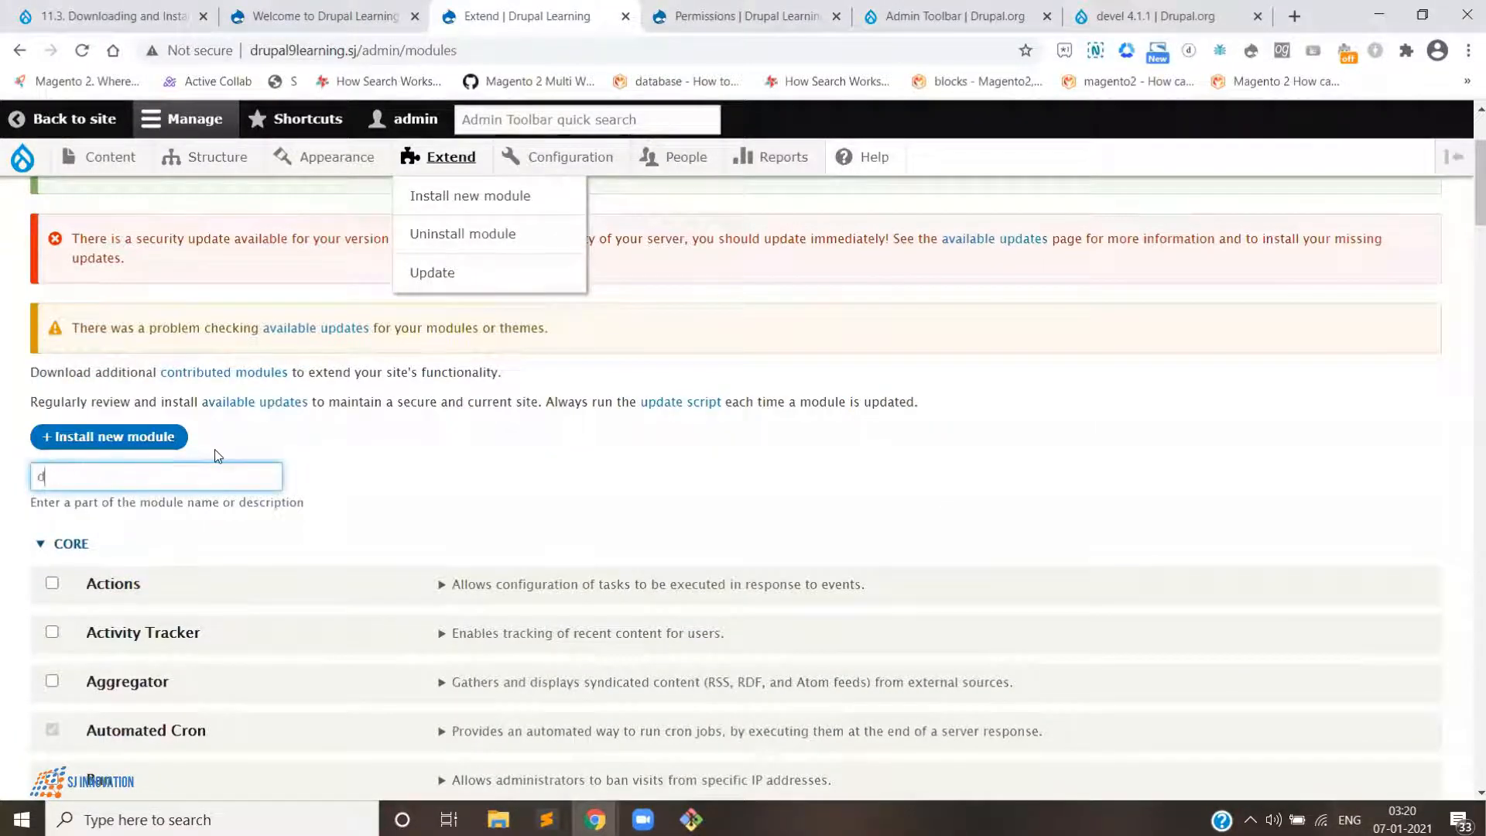
pyautogui.press('BackSpace')
pyautogui.press('BackSpace')
pyautogui.press('BackSpace')
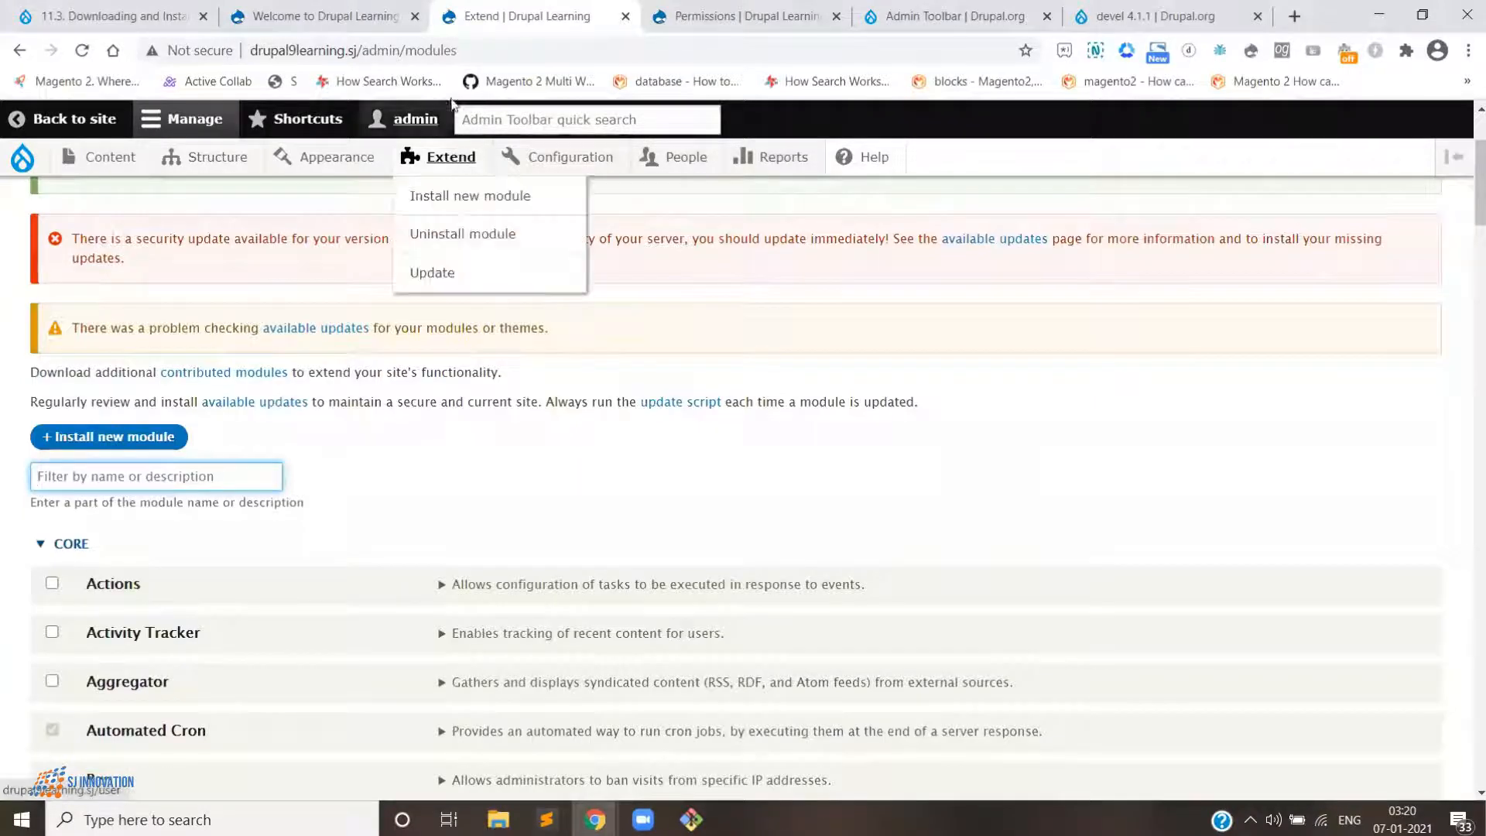
pyautogui.click(486, 45)
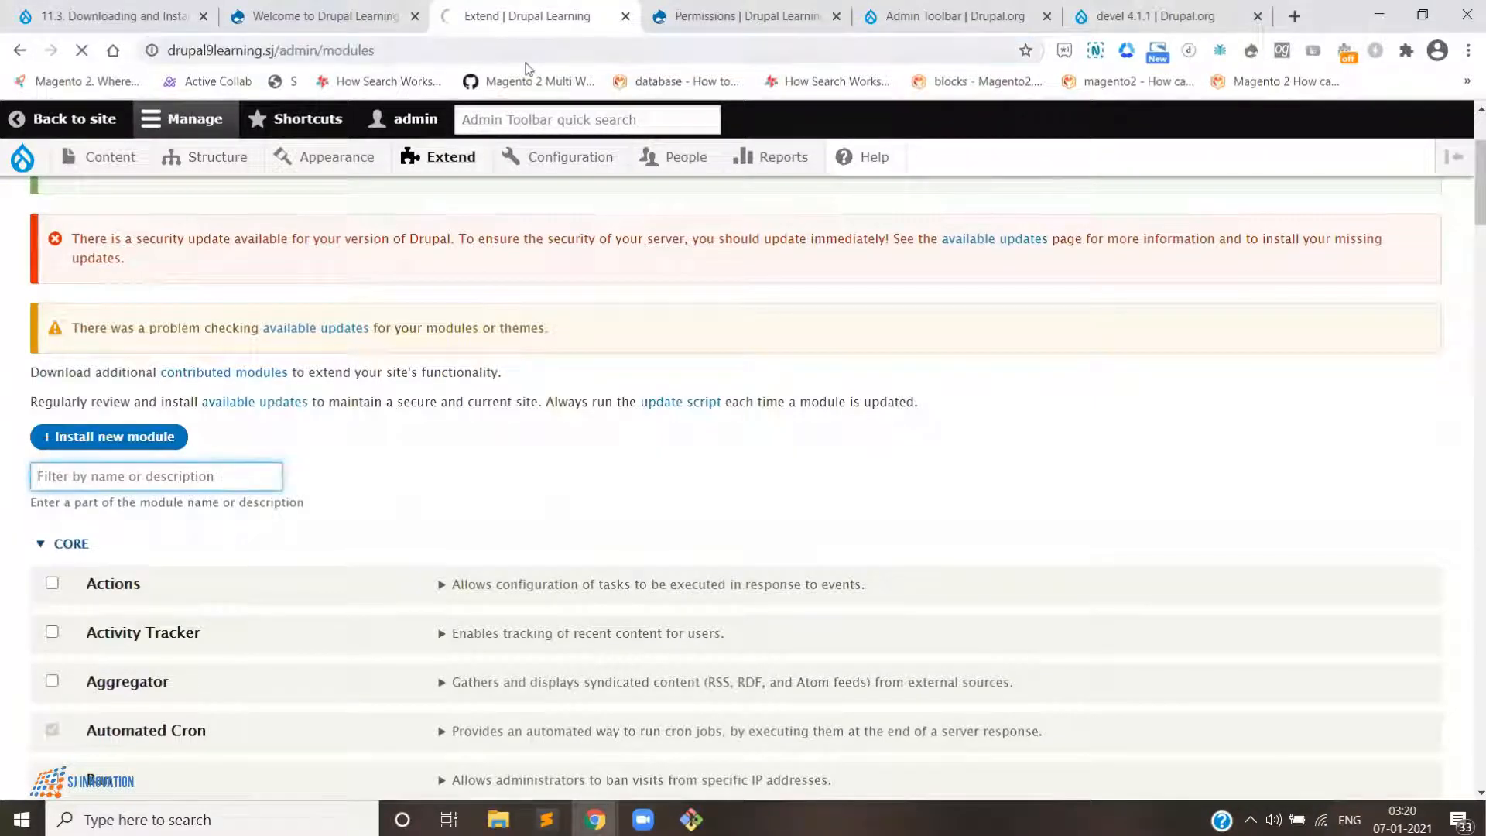
pyautogui.press('Return')
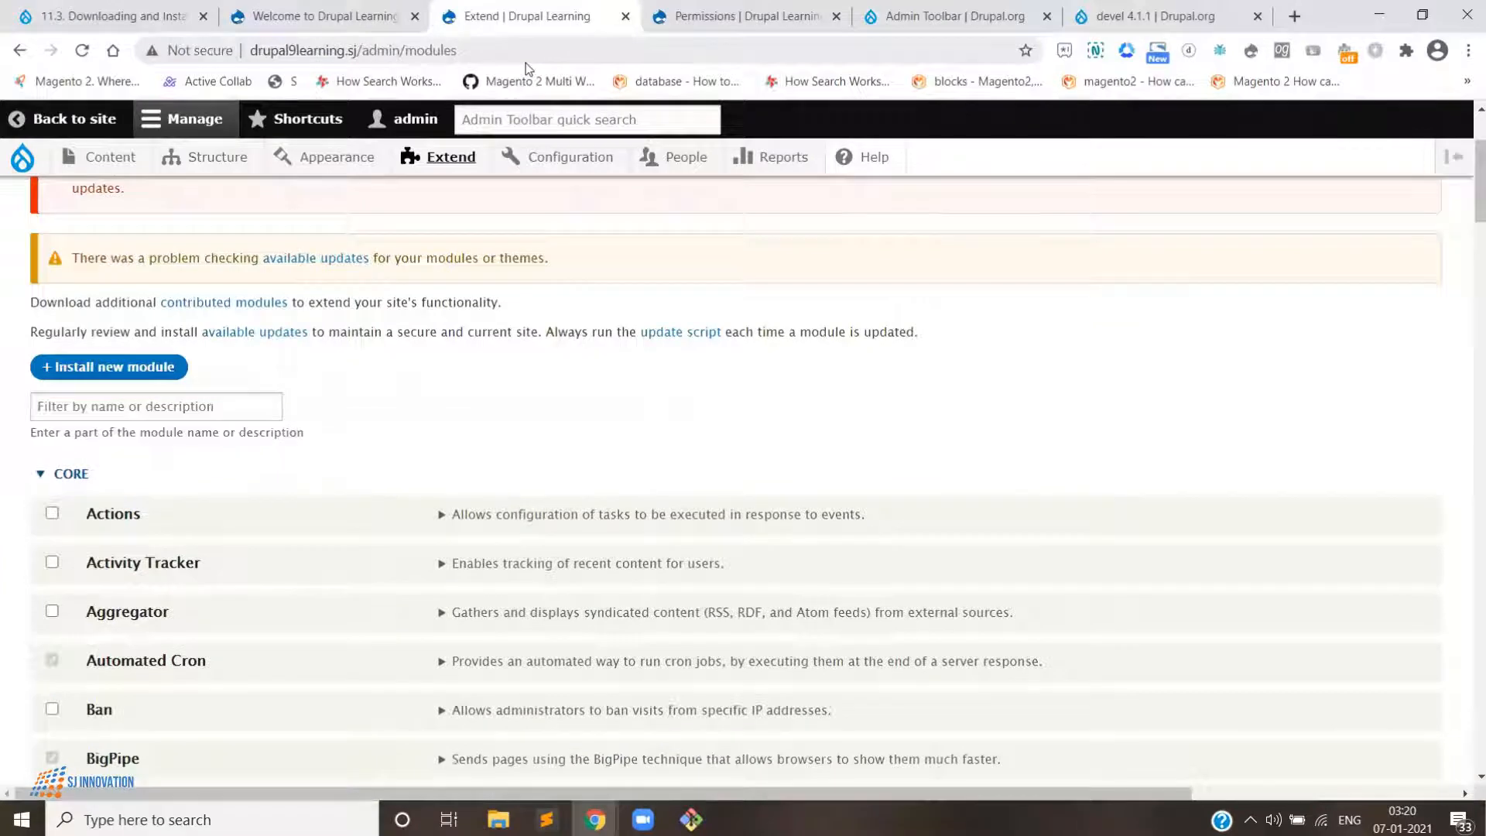
# - Filter the module list by "deve" and expand the details of Devel and Devel Generate
pyautogui.click(143, 396)
pyautogui.write('deve')
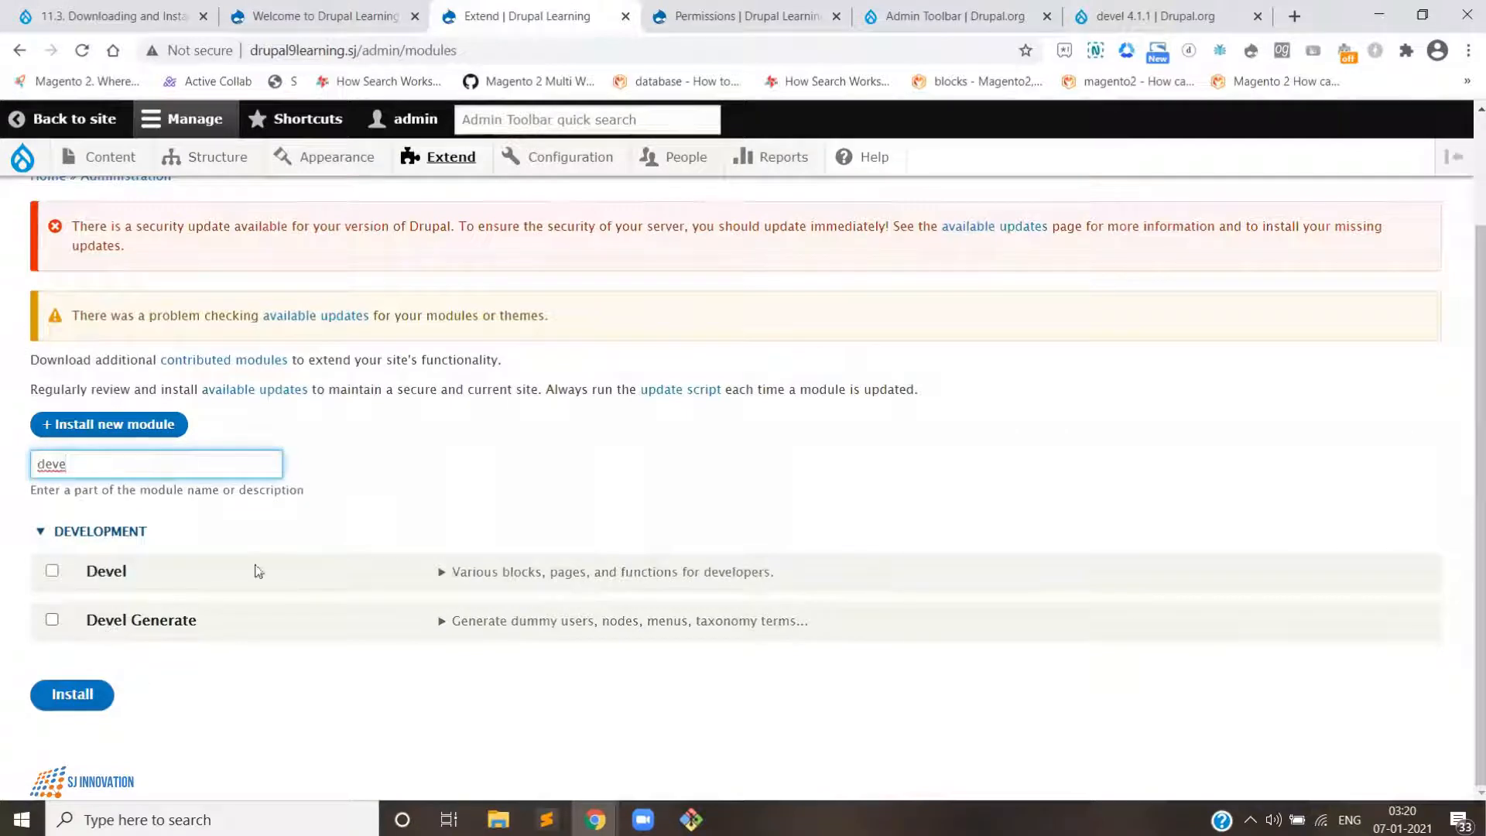
pyautogui.click(442, 577)
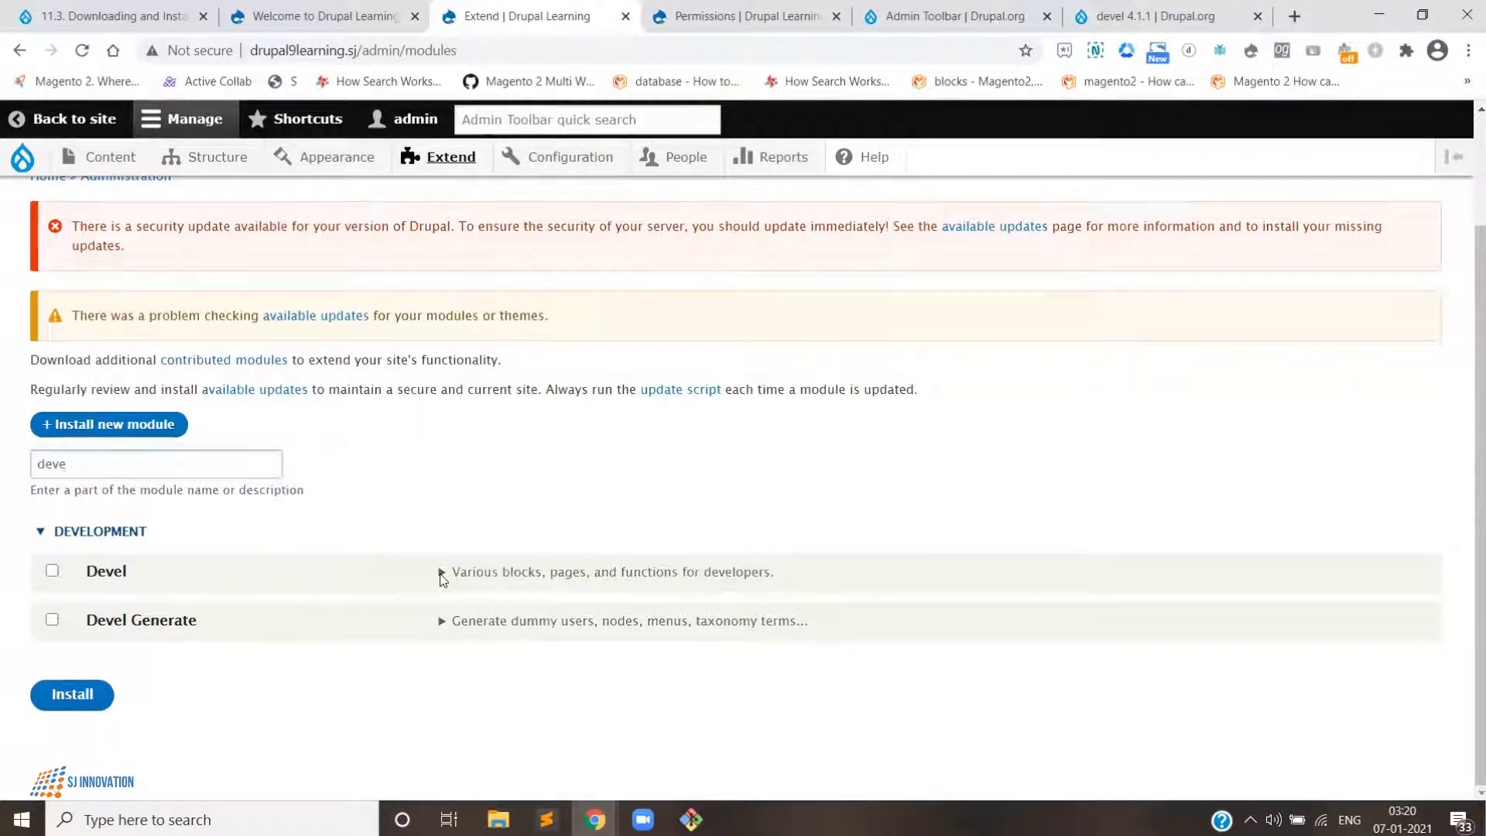
pyautogui.scroll(-1, 442, 596)
pyautogui.click(443, 622)
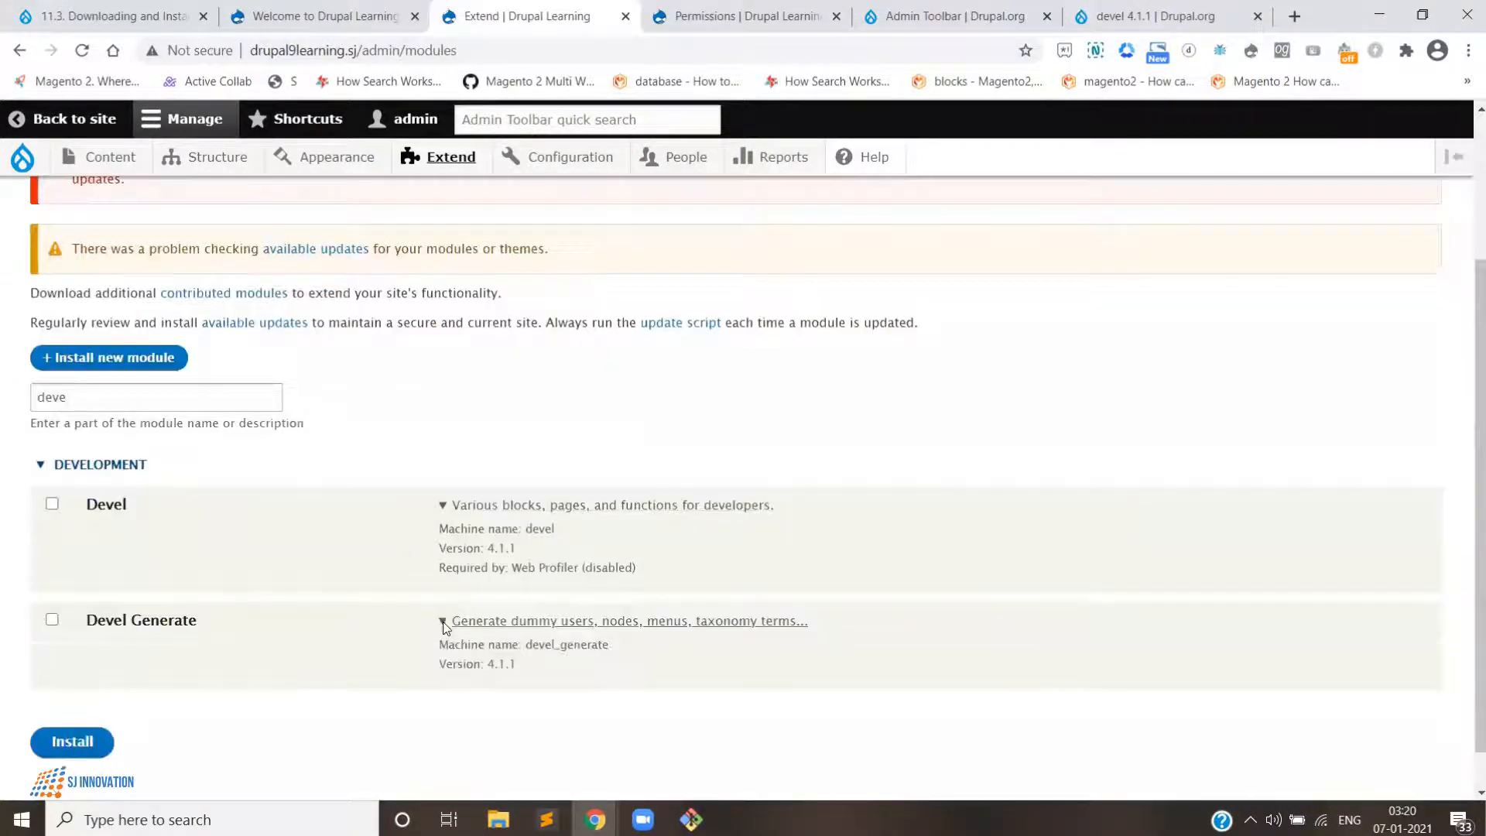
pyautogui.scroll(-1, 443, 624)
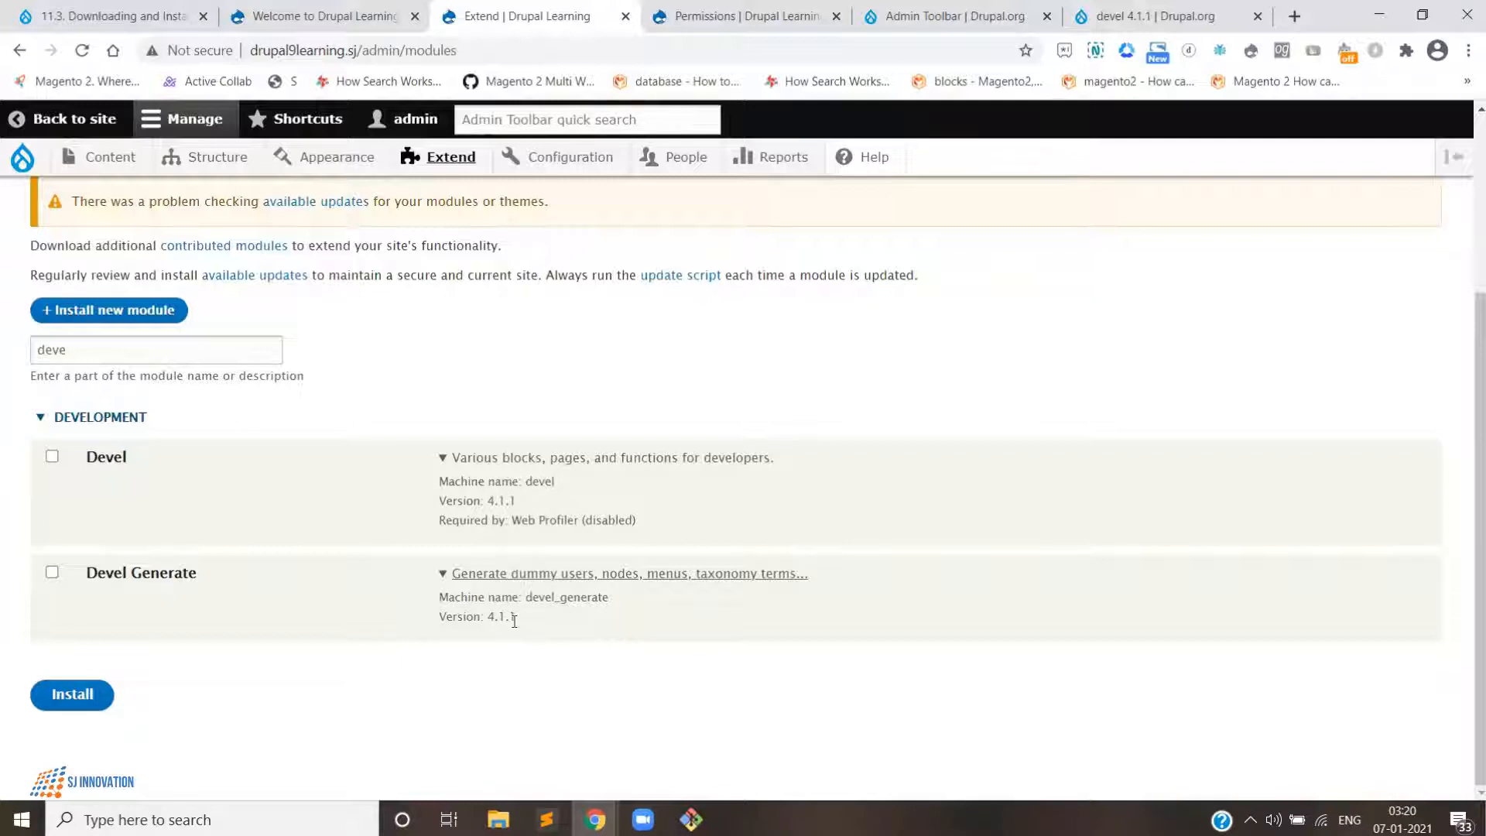
# - Select Devel Generate, along with Devel, and install the modules
pyautogui.click(52, 573)
pyautogui.click(89, 697)
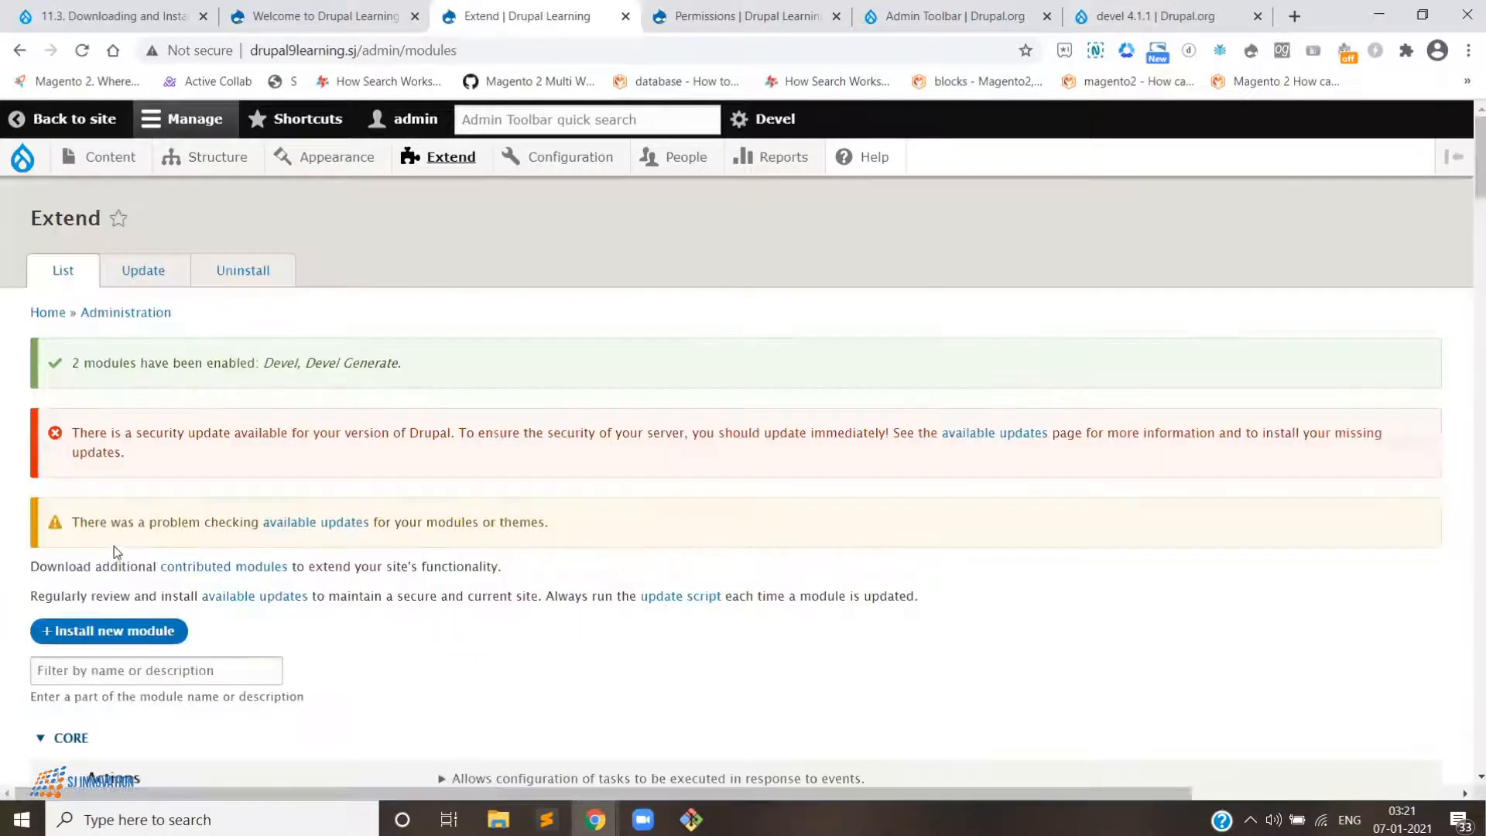
# - Filter the modules by "deve" again and expand the Devel and Devel Generate details
pyautogui.scroll(-5, 91, 277)
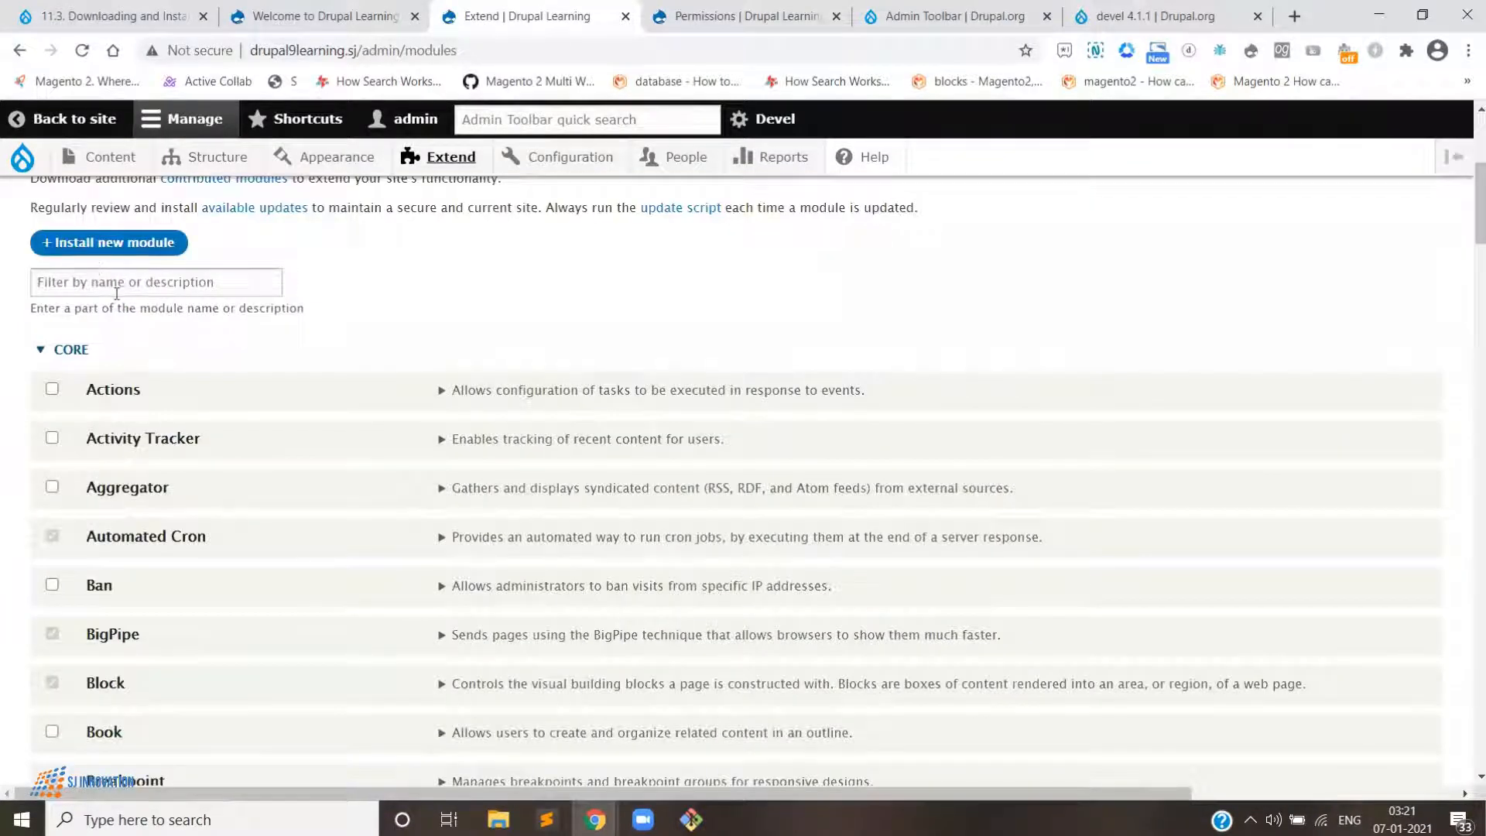
pyautogui.click(116, 285)
pyautogui.write('deve')
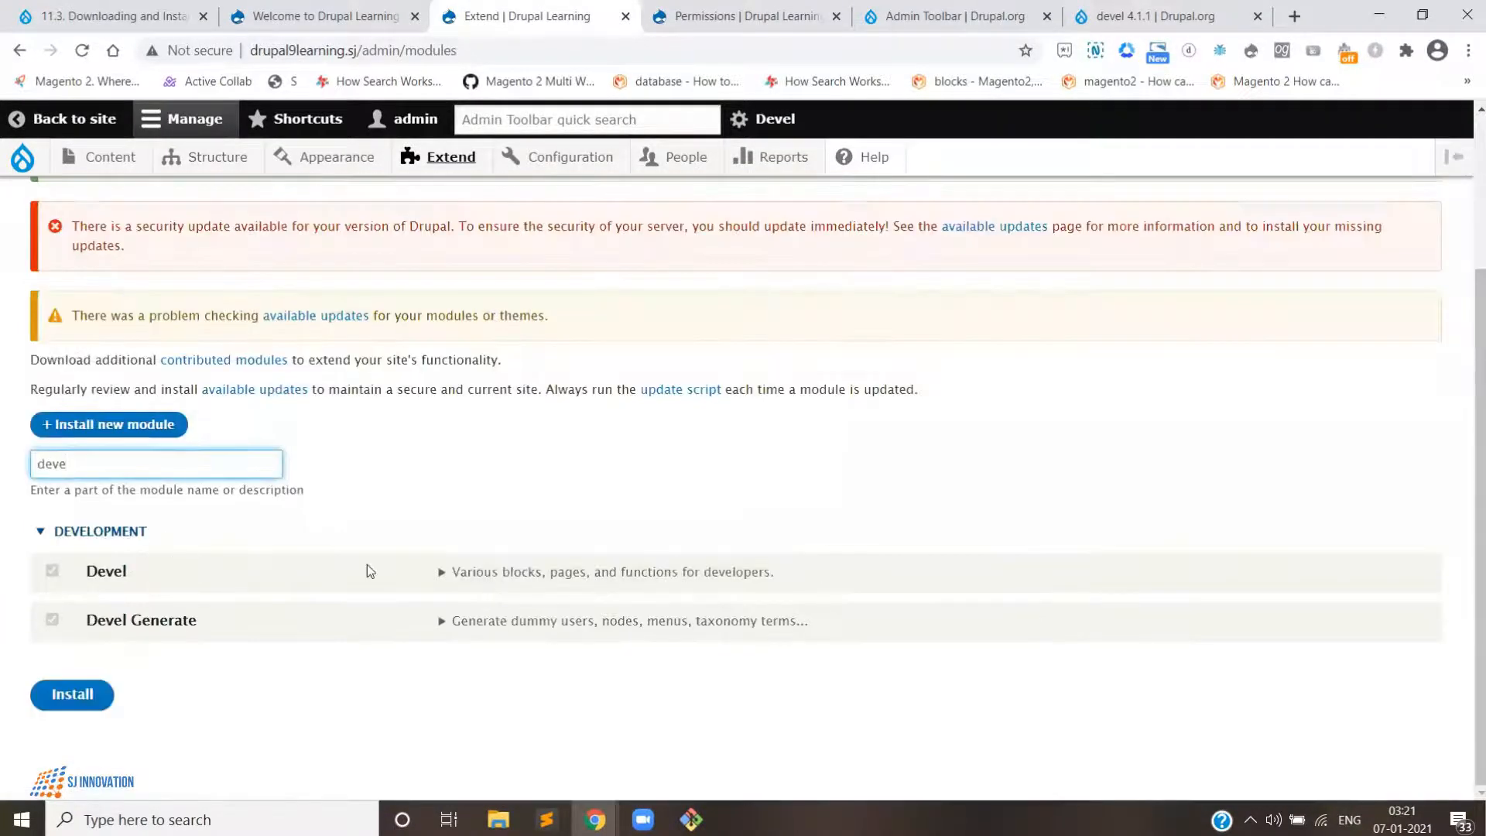
pyautogui.click(440, 574)
pyautogui.scroll(-1, 446, 621)
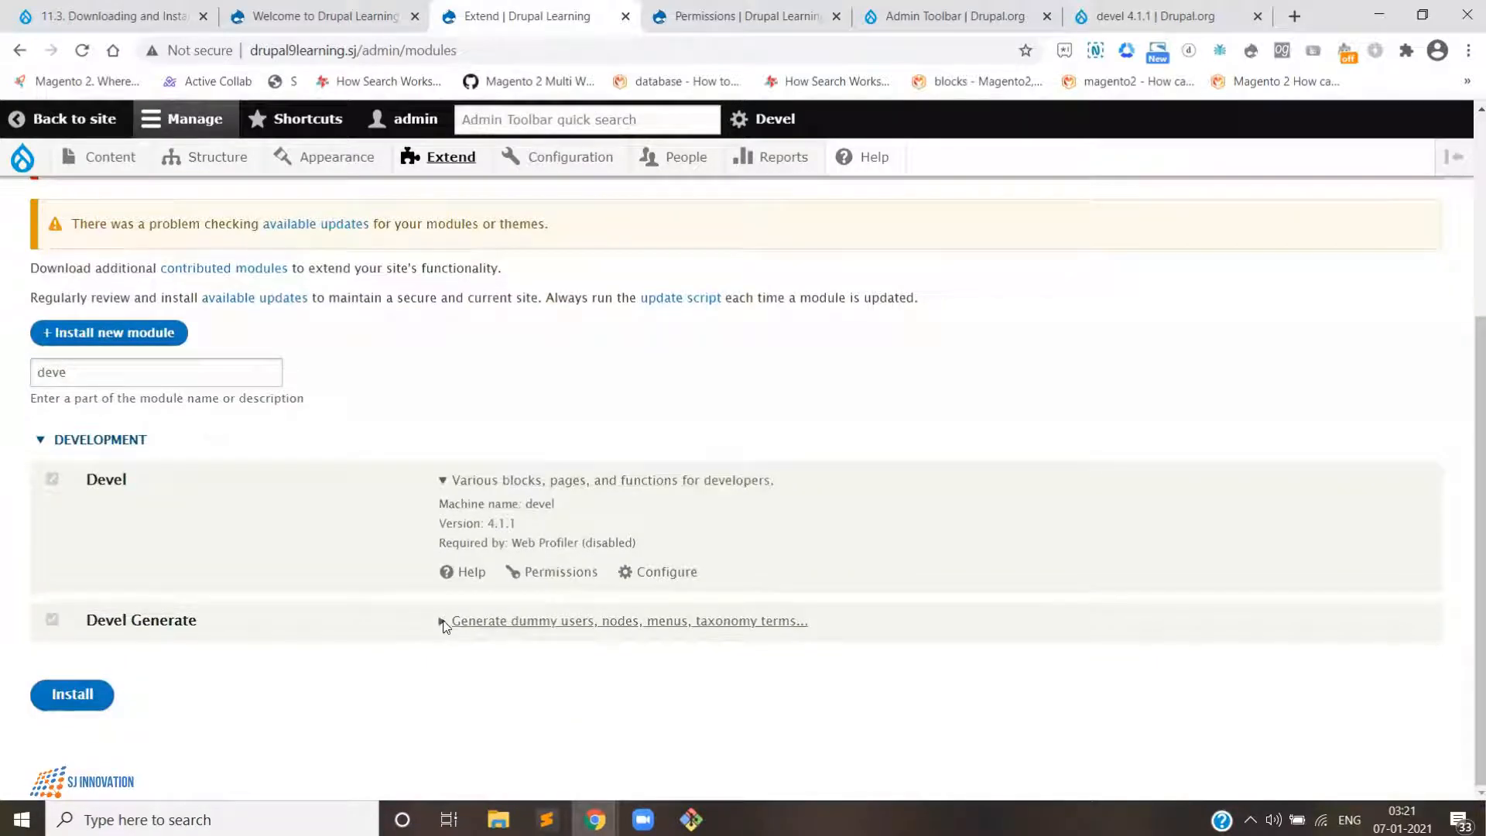
pyautogui.click(444, 621)
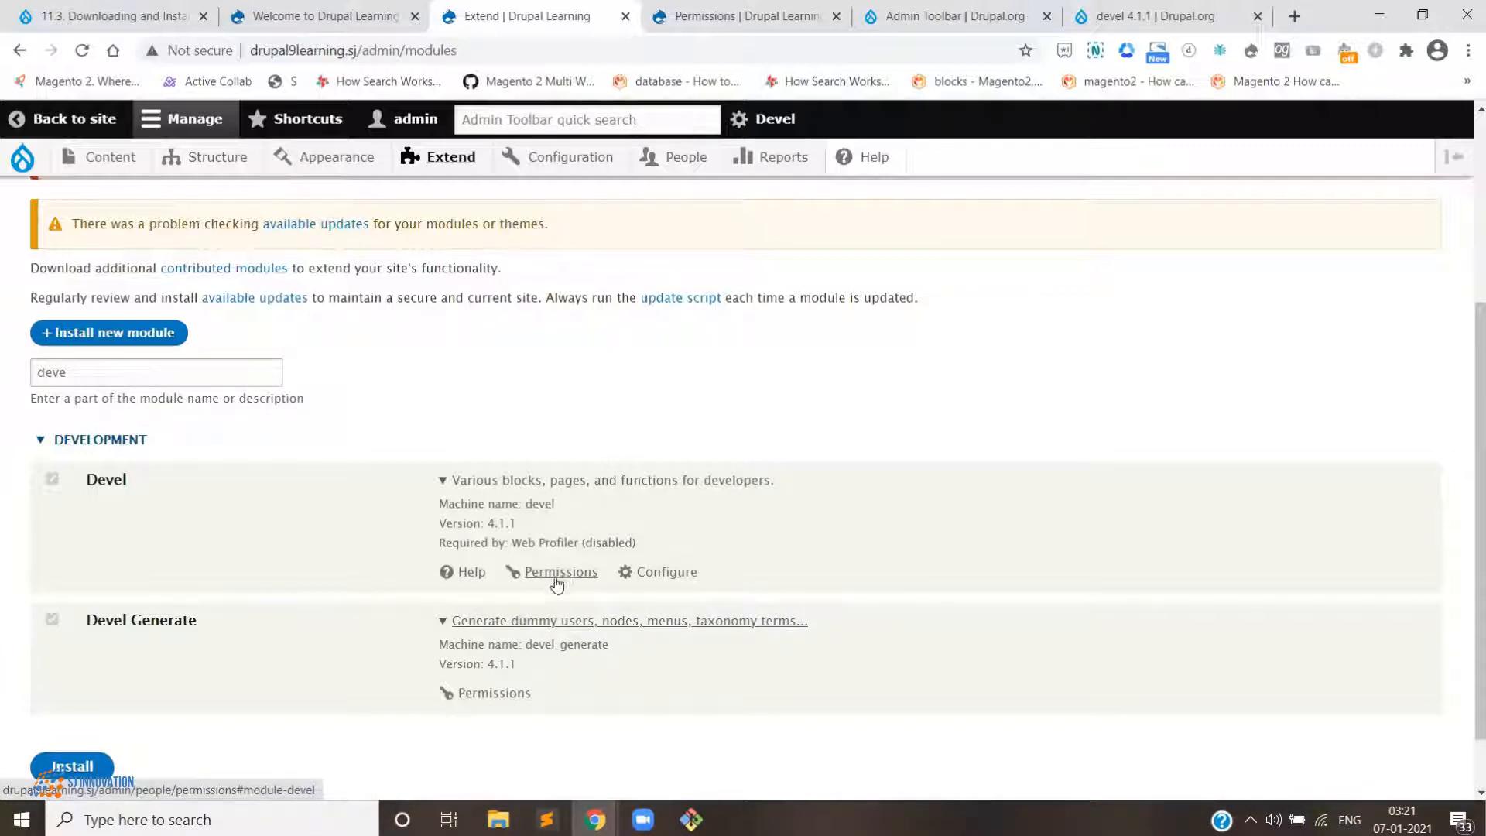
# - Open Devel's Configure link in a new tab and switch to it
pyautogui.rightClick(697, 572)
pyautogui.click(784, 585)
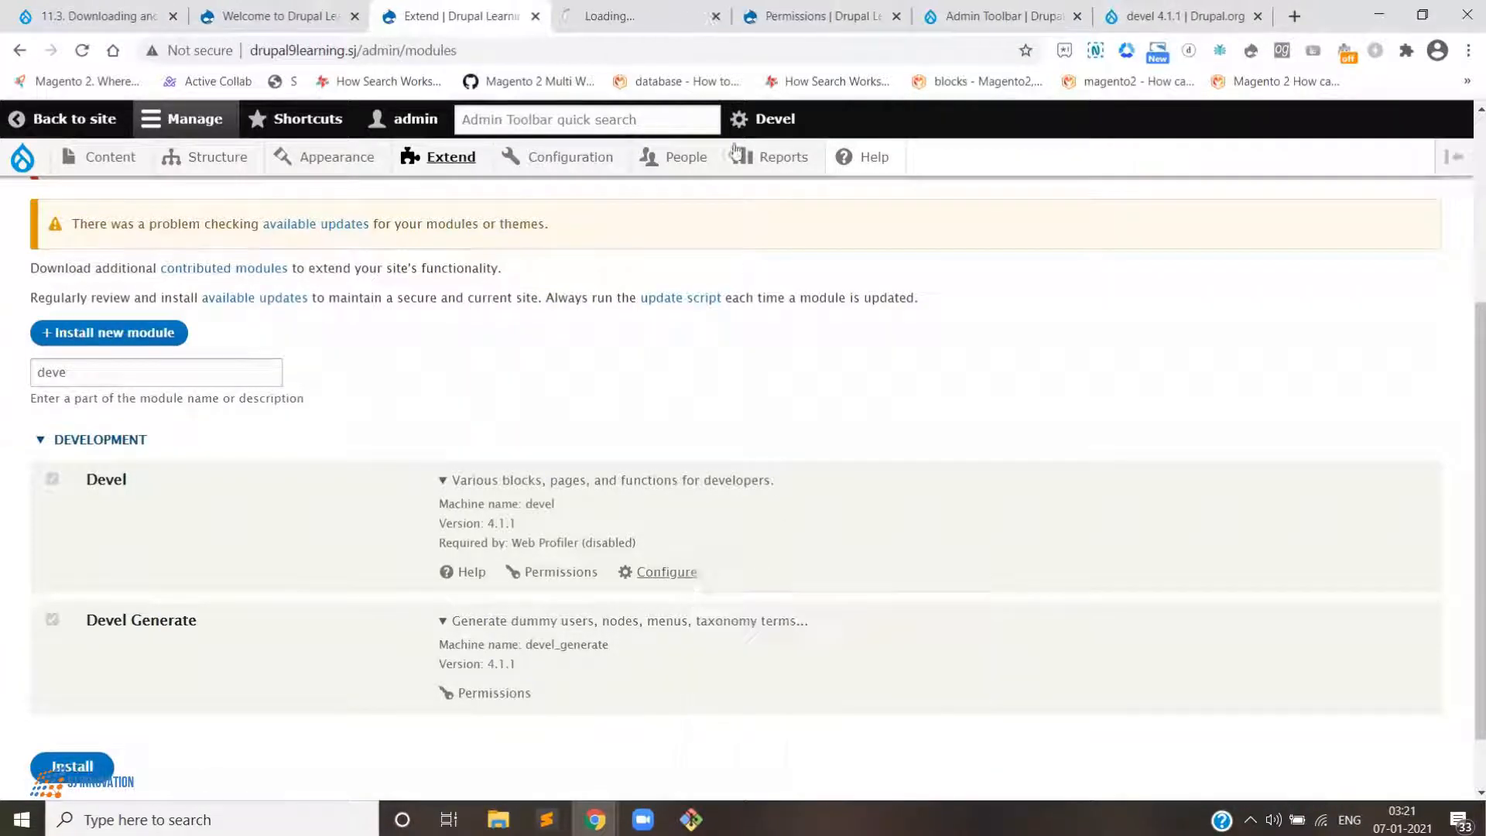
pyautogui.click(653, 17)
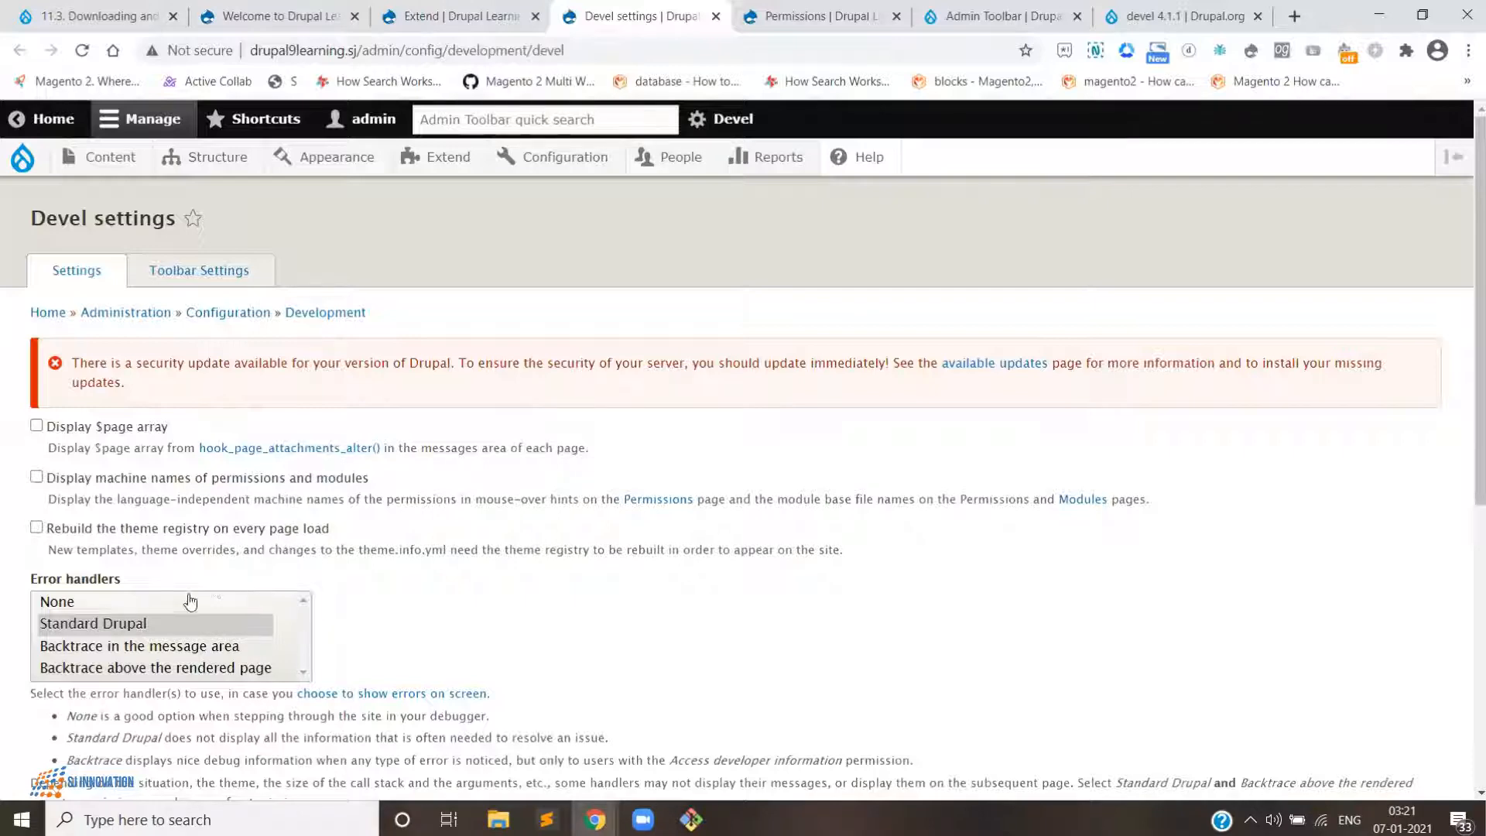
# - Scroll through the Devel settings page to review its error handler, variables dumper and debug log options
pyautogui.scroll(-1, 351, 570)
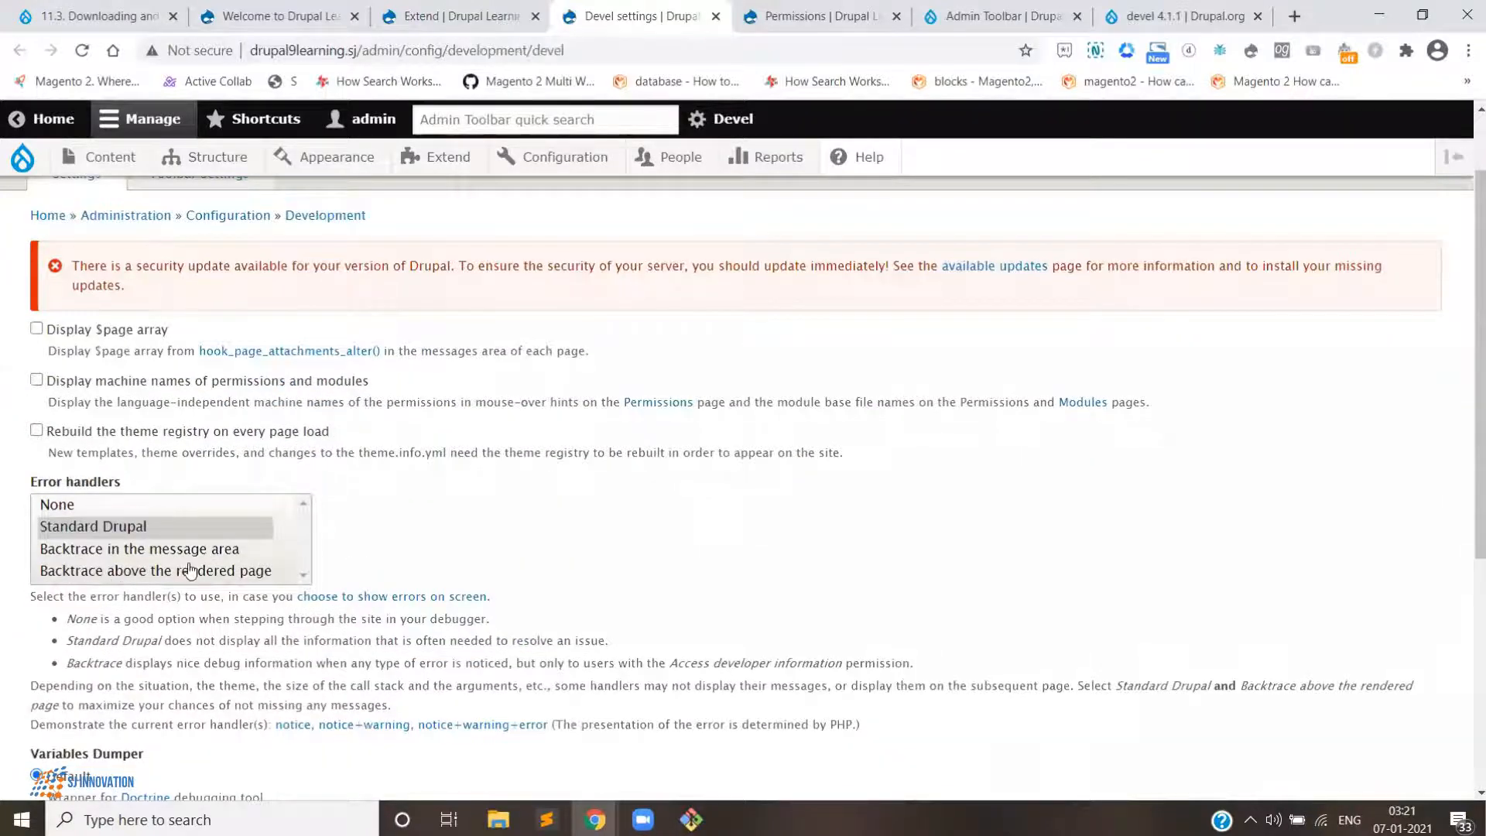
pyautogui.scroll(-2, 191, 573)
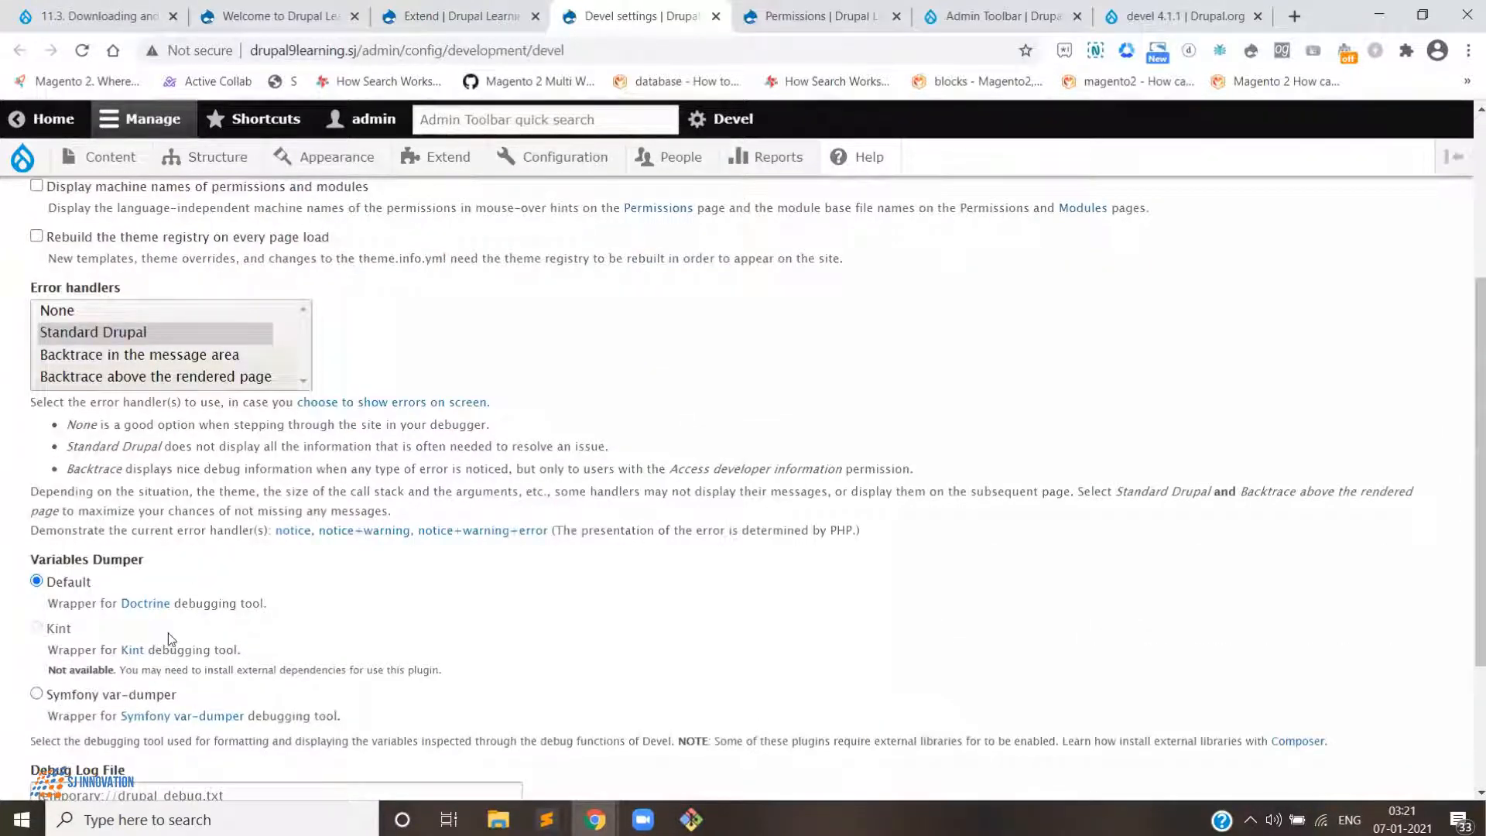
pyautogui.scroll(-1, 169, 633)
pyautogui.scroll(-1, 174, 624)
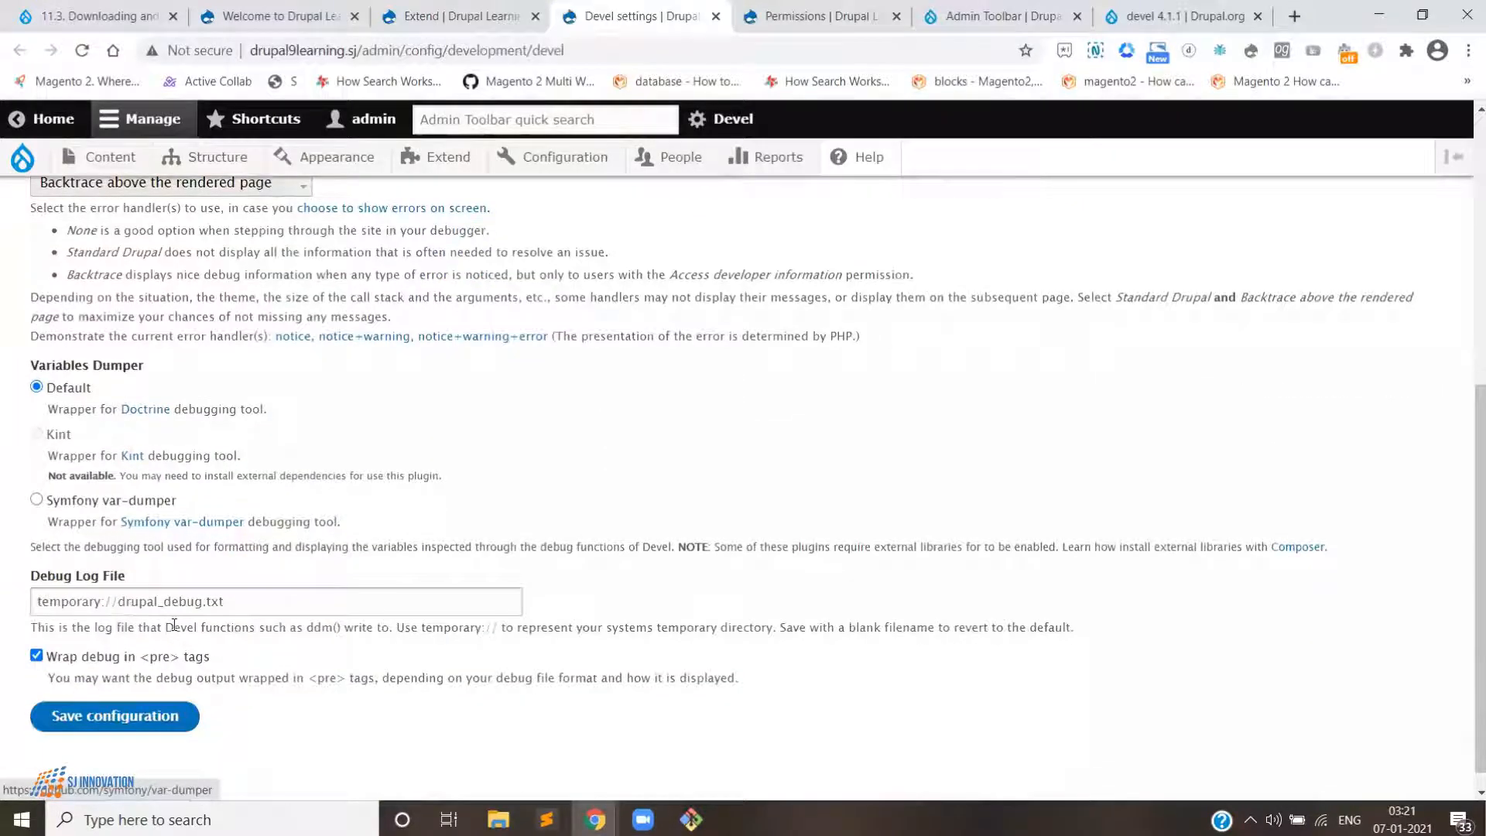
pyautogui.scroll(2, 175, 624)
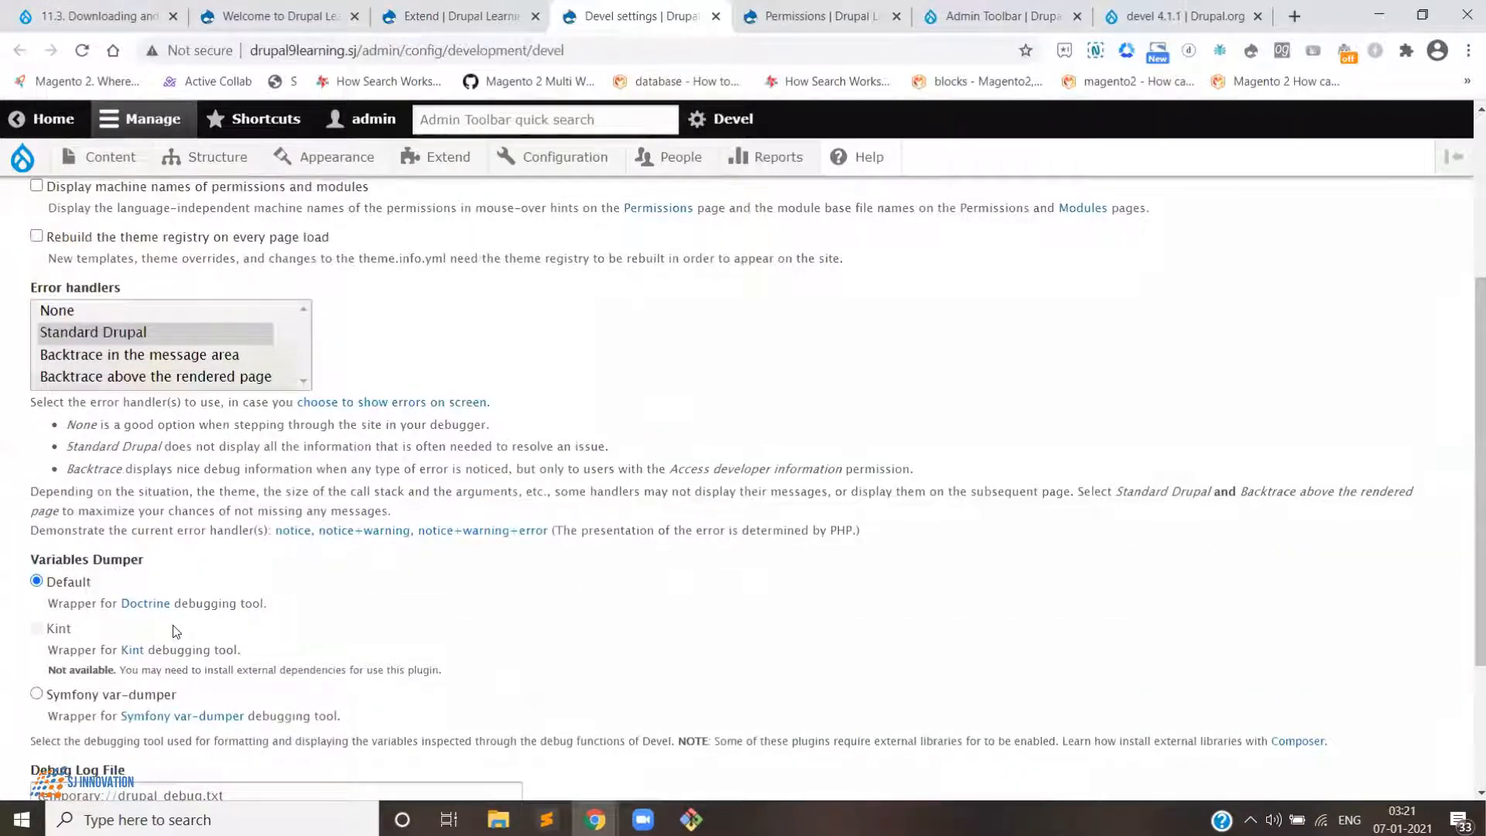
pyautogui.scroll(-1, 175, 631)
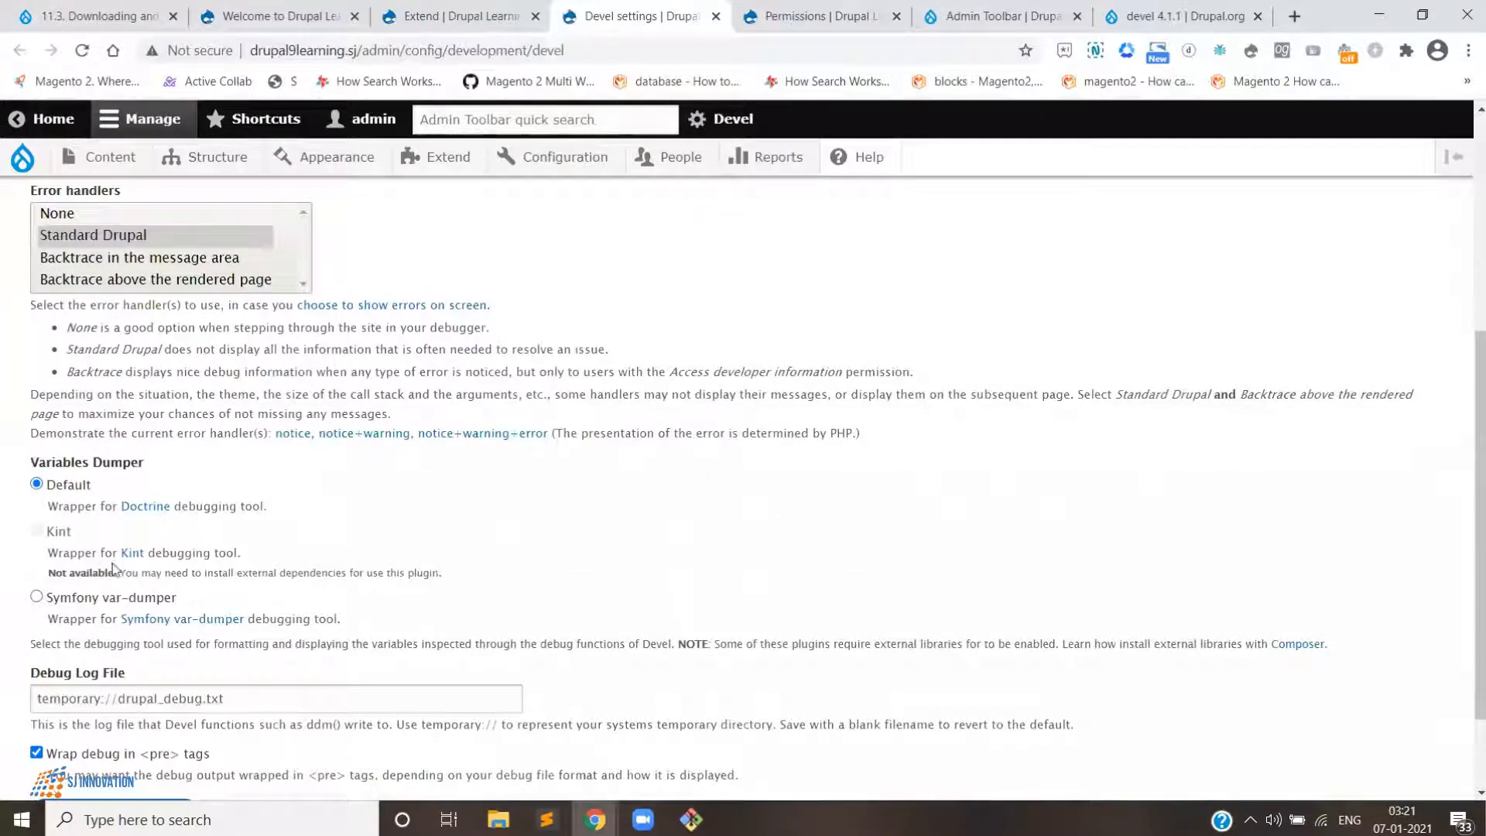
pyautogui.scroll(-1, 179, 551)
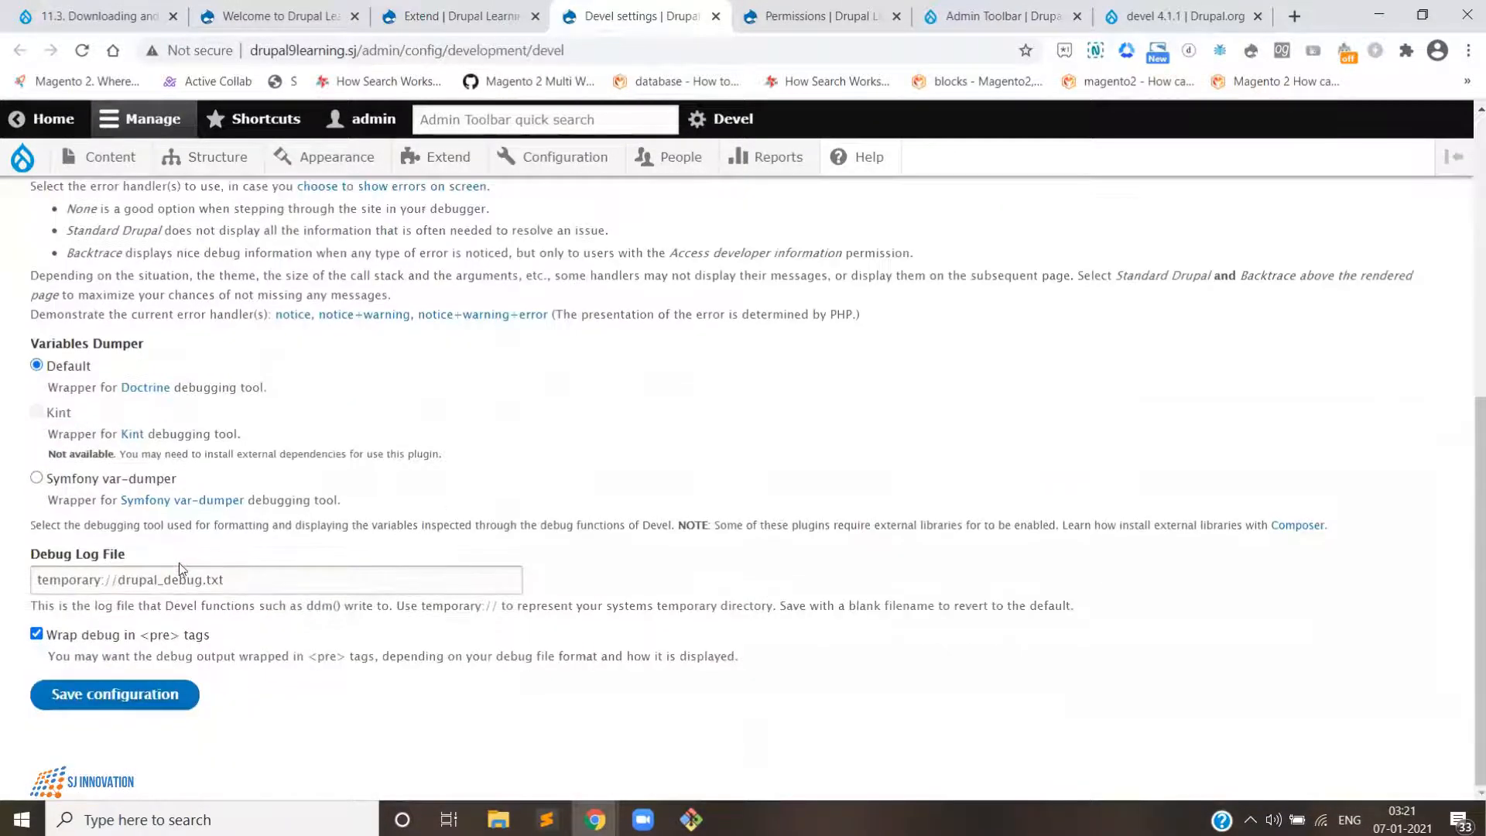
# - Save the Devel settings configuration and look over its Toolbar Settings tab before returning to Settings
pyautogui.click(158, 701)
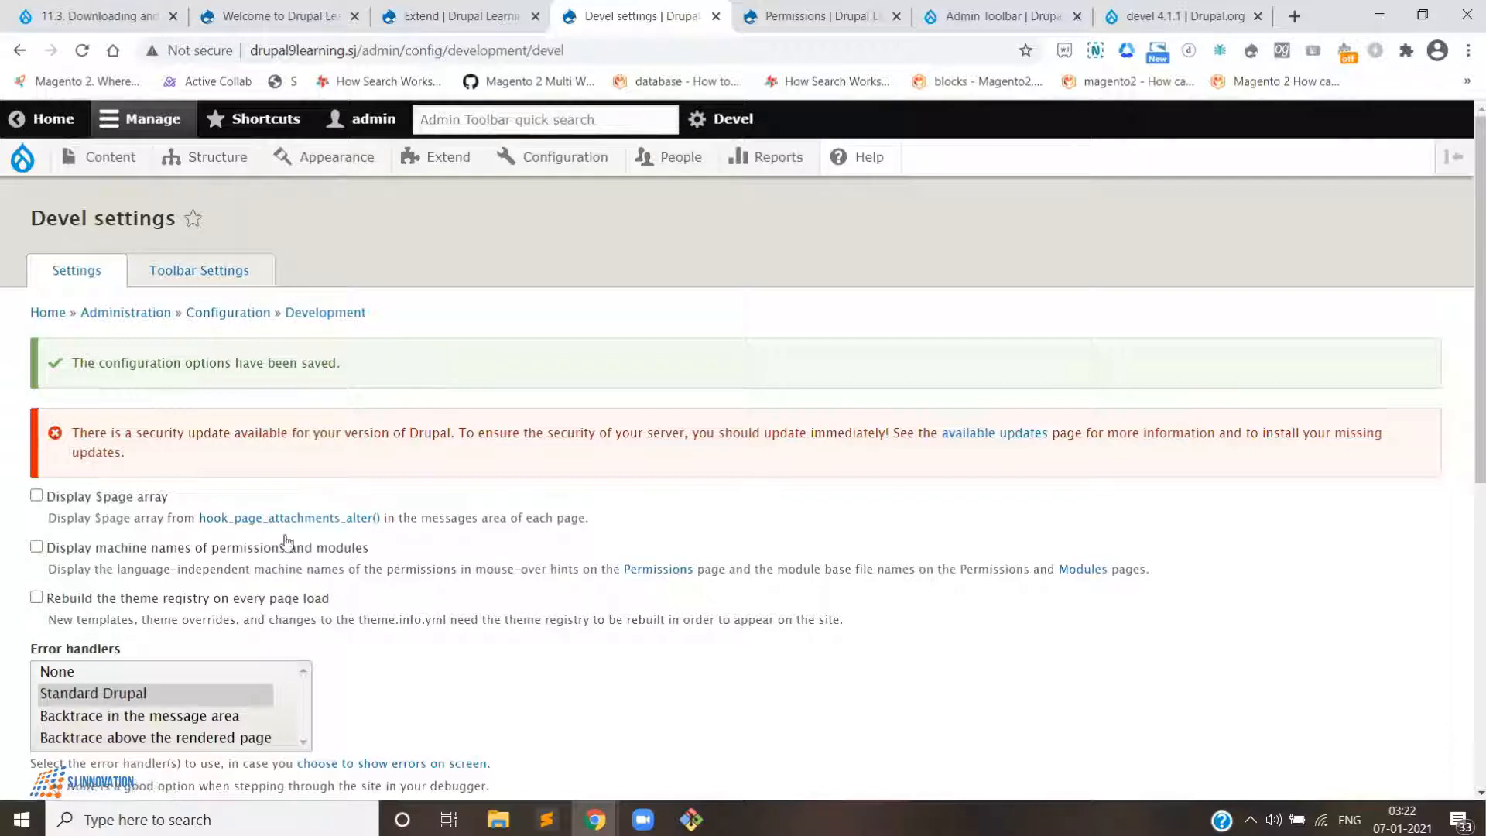
pyautogui.click(196, 282)
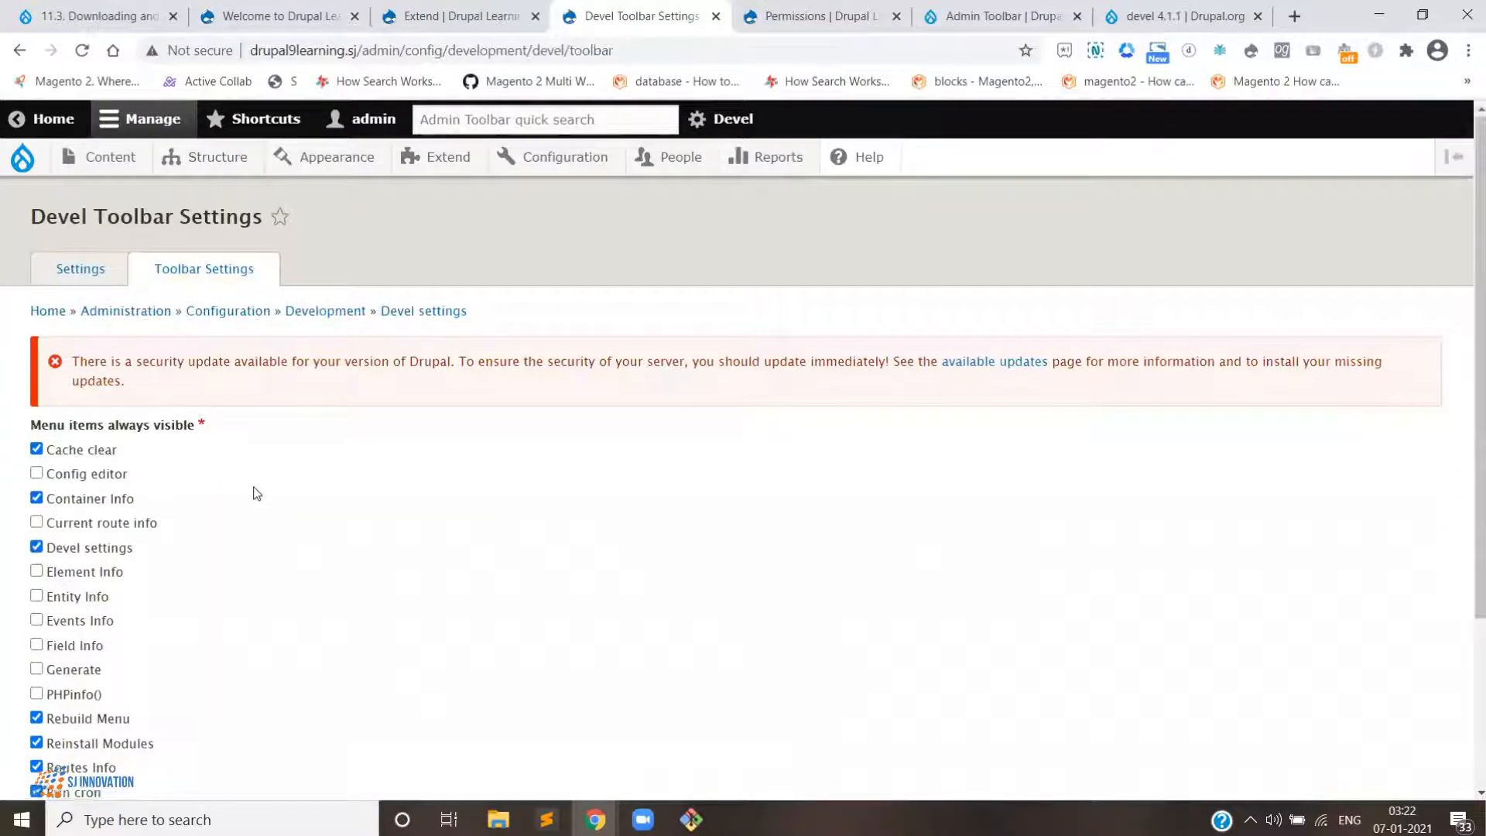
pyautogui.scroll(-3, 258, 494)
pyautogui.scroll(3, 259, 490)
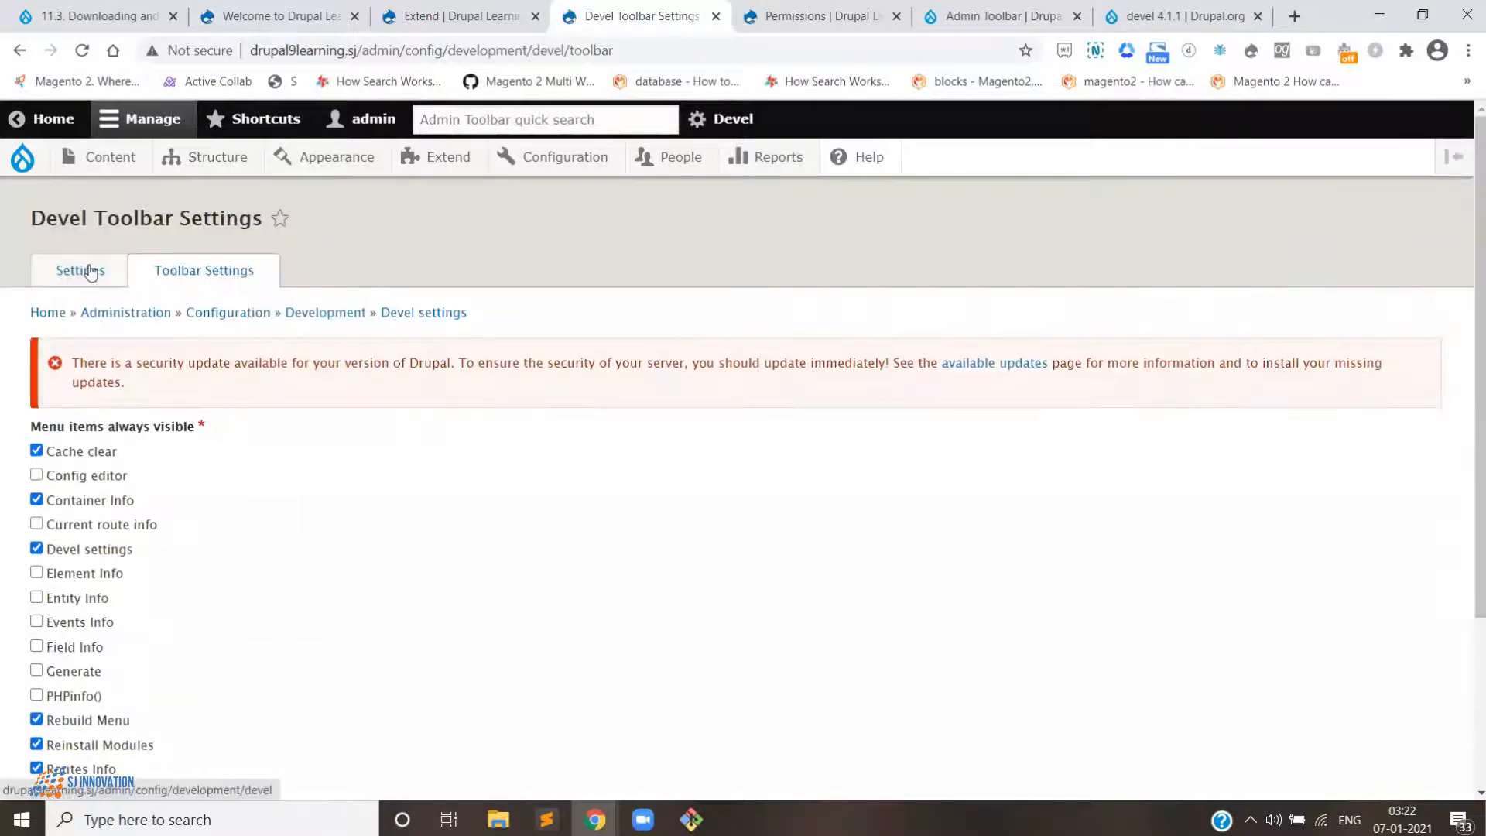
pyautogui.click(85, 271)
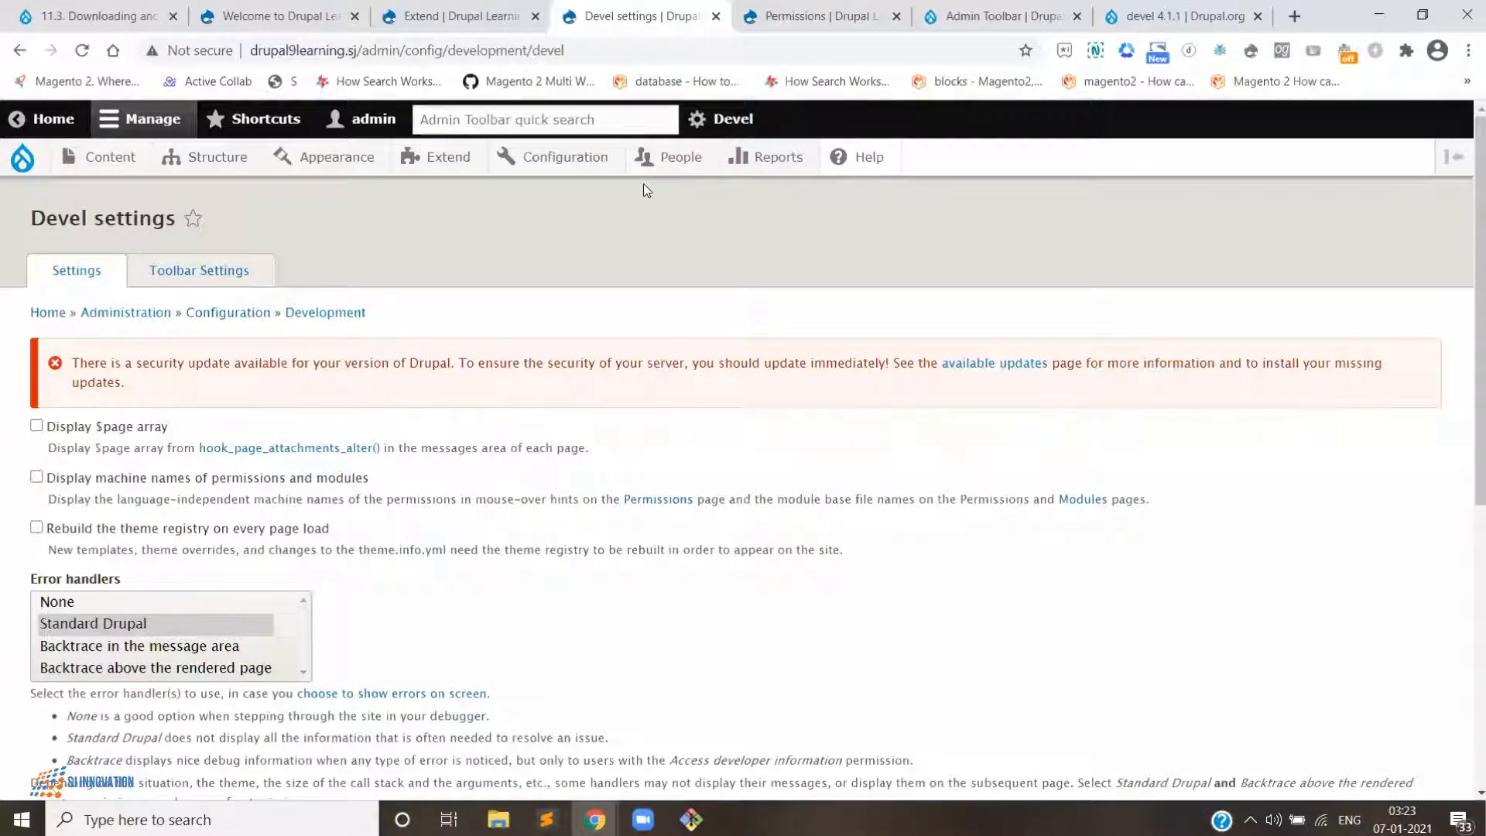
# - Open Devel's Generate content page and open the Content overview in a separate tab to check it
pyautogui.moveTo(564, 163)
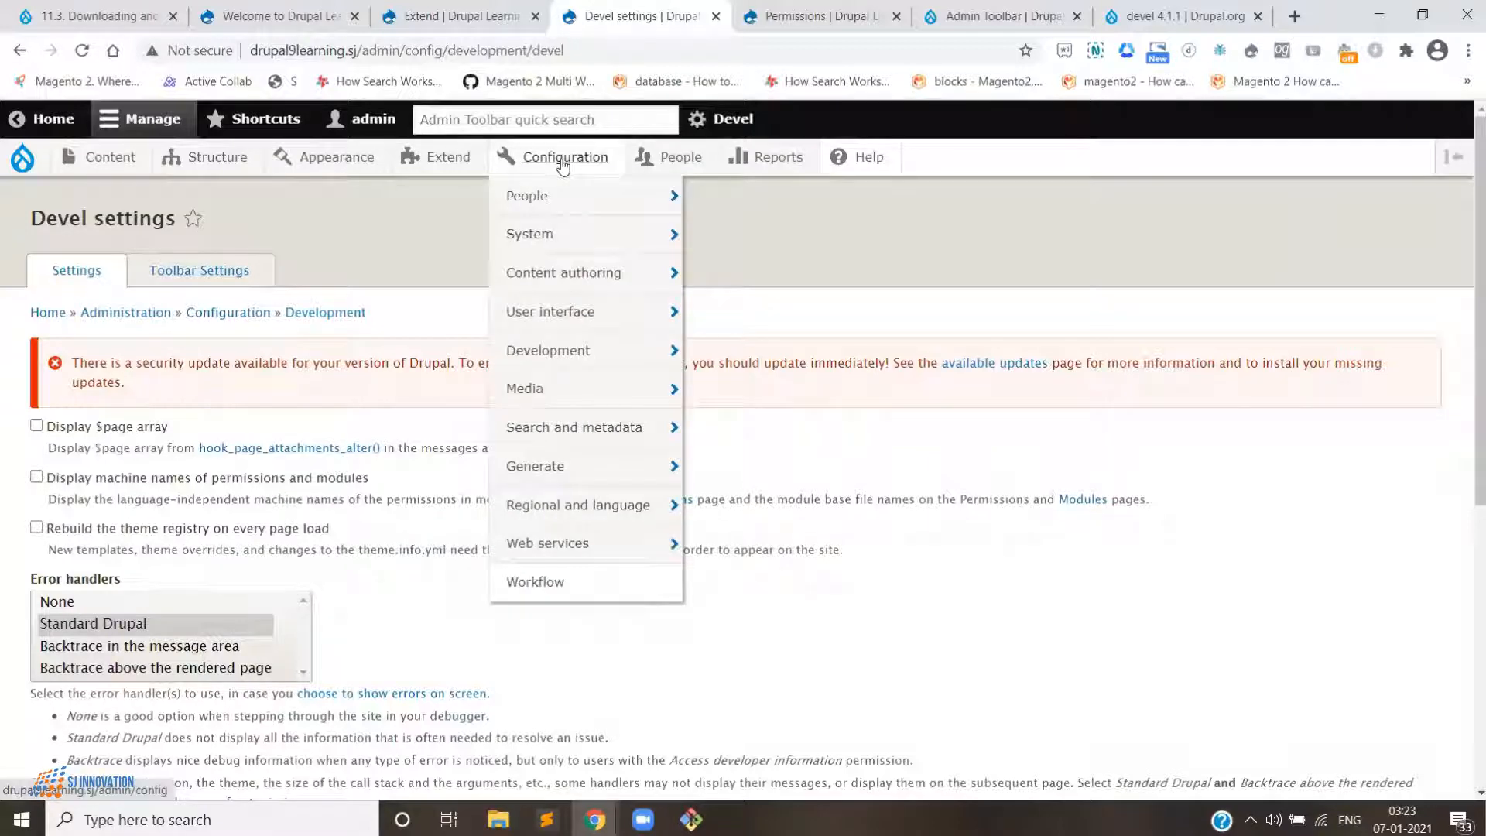
pyautogui.moveTo(592, 474)
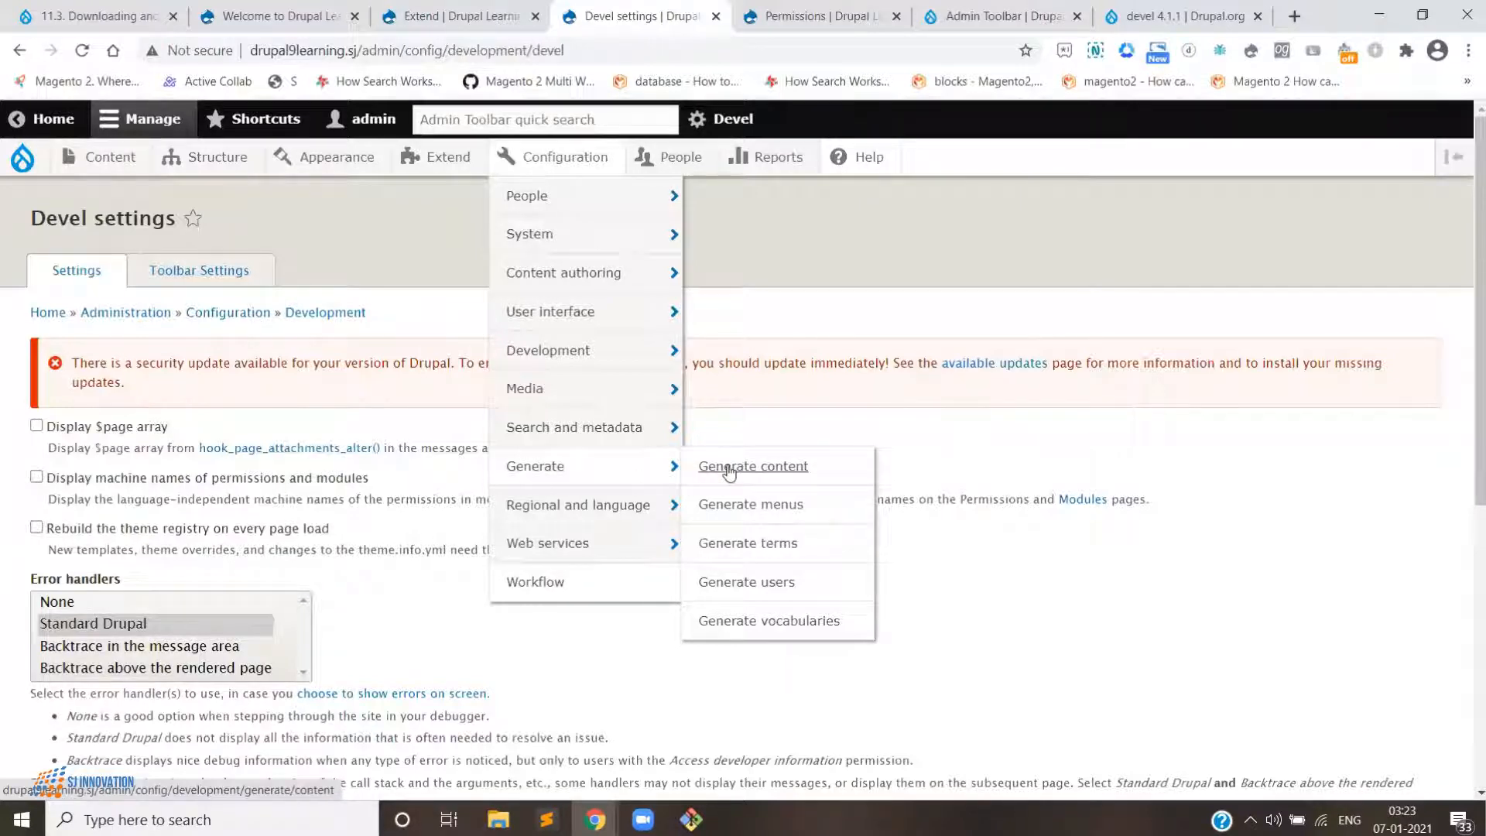
pyautogui.click(728, 468)
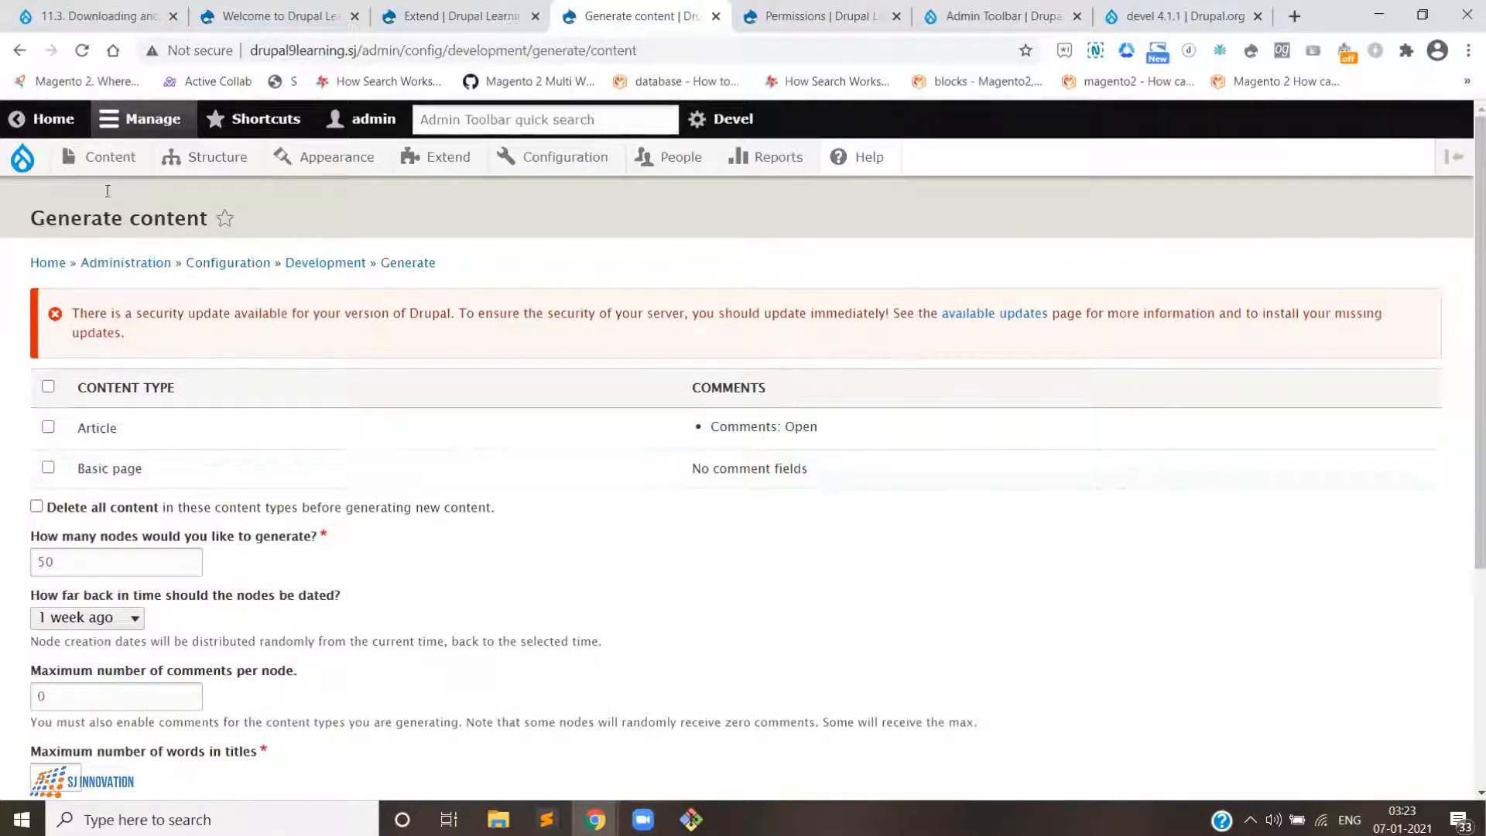
pyautogui.moveTo(109, 157)
pyautogui.moveTo(152, 203)
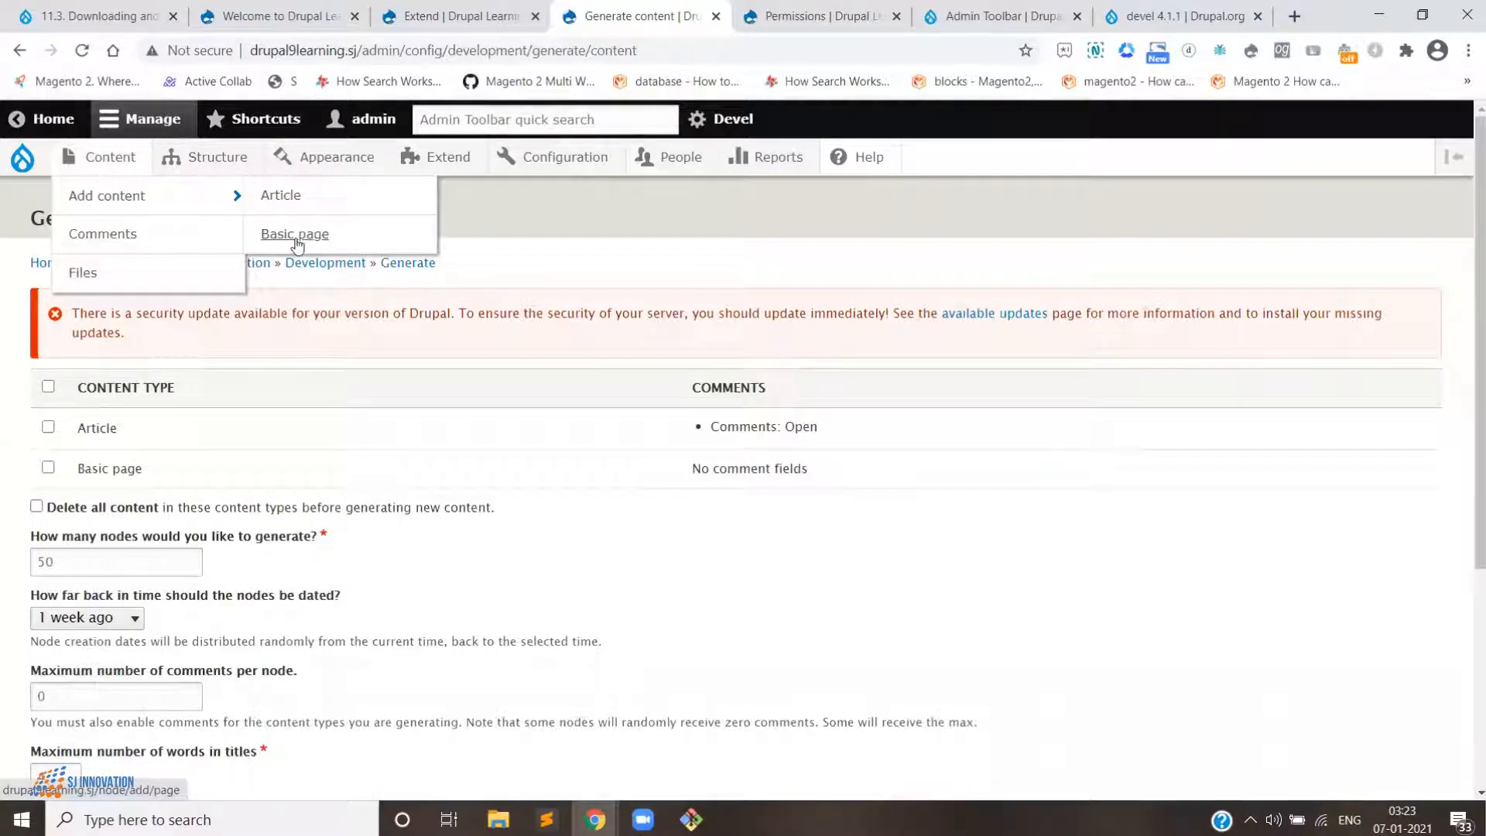
pyautogui.rightClick(139, 166)
pyautogui.click(194, 184)
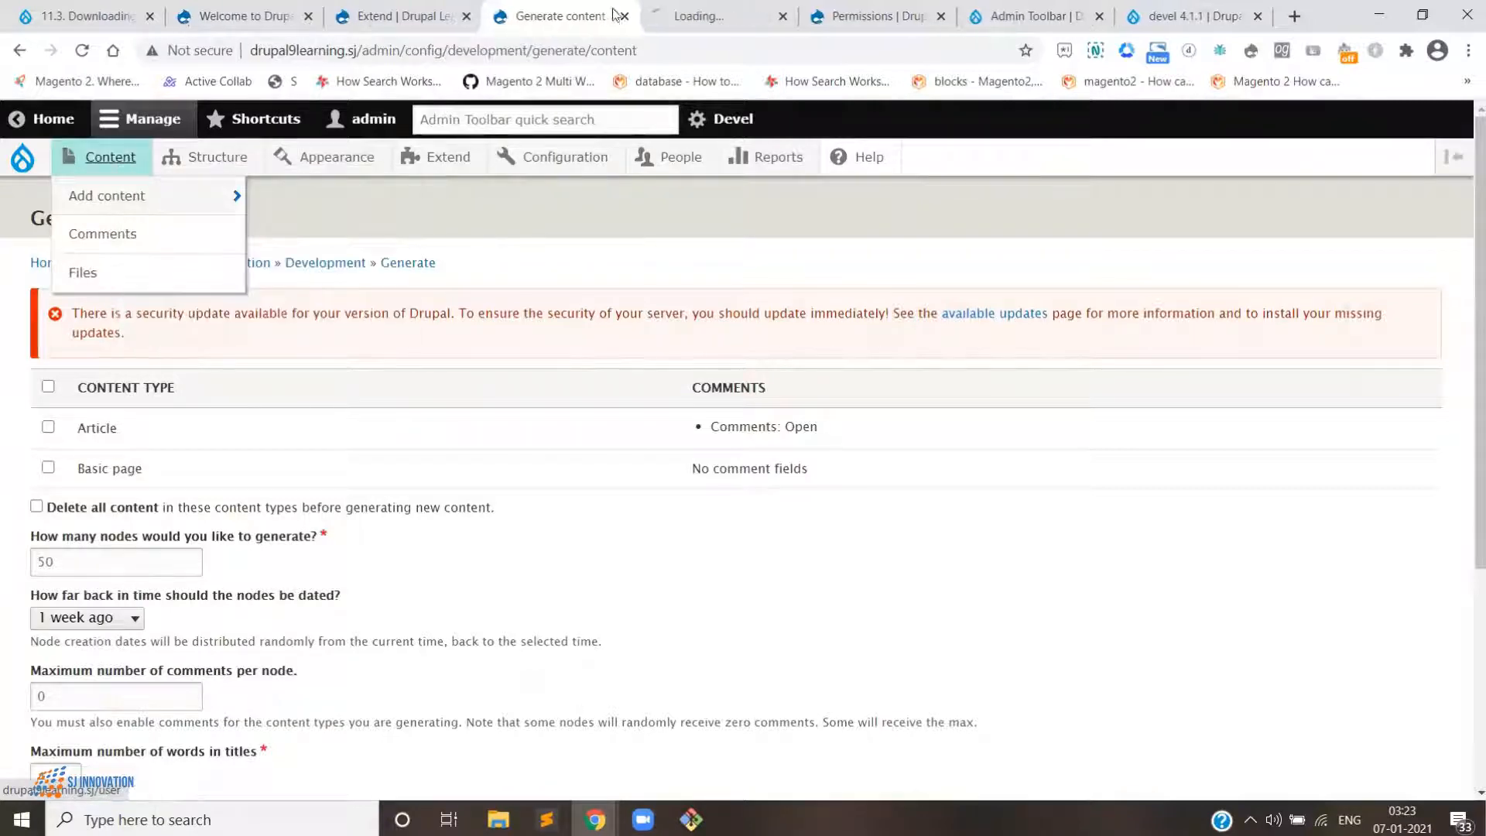
pyautogui.click(697, 15)
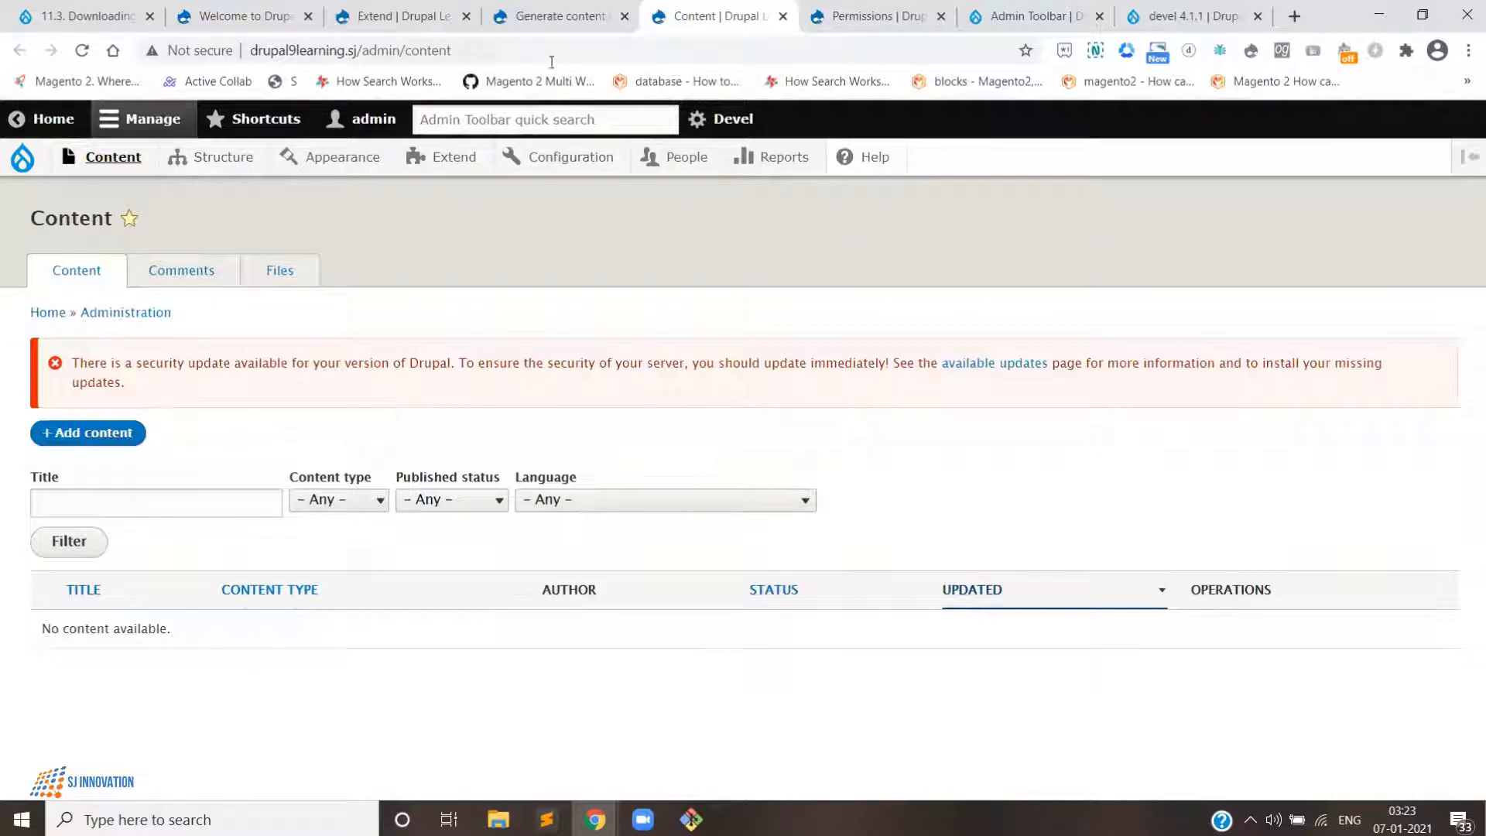
pyautogui.click(535, 17)
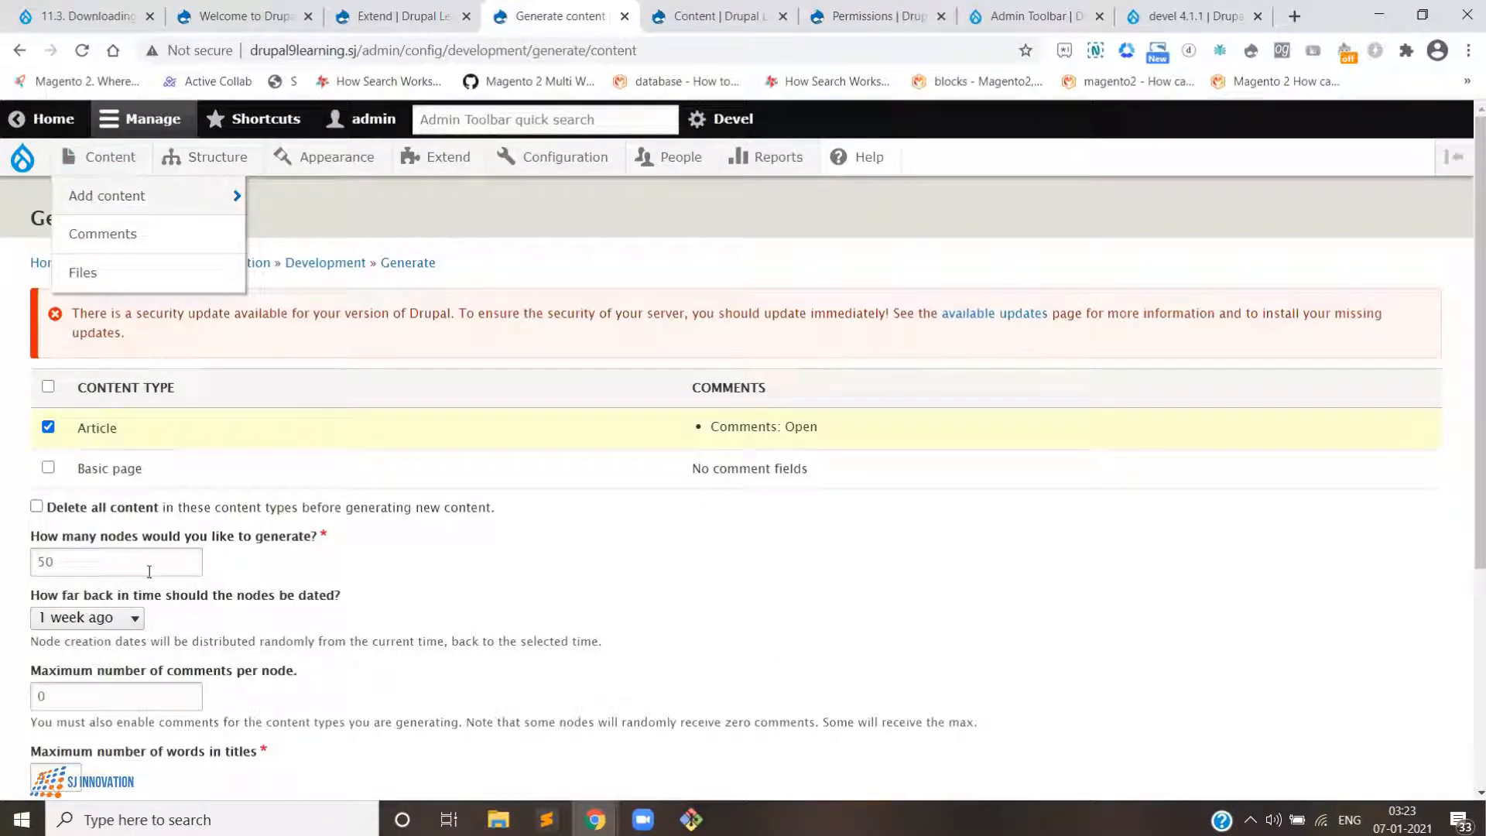
# - Generate 10 Article nodes with a maximum of 3 comments per node
pyautogui.moveTo(77, 570); pyautogui.dragTo(16, 563)
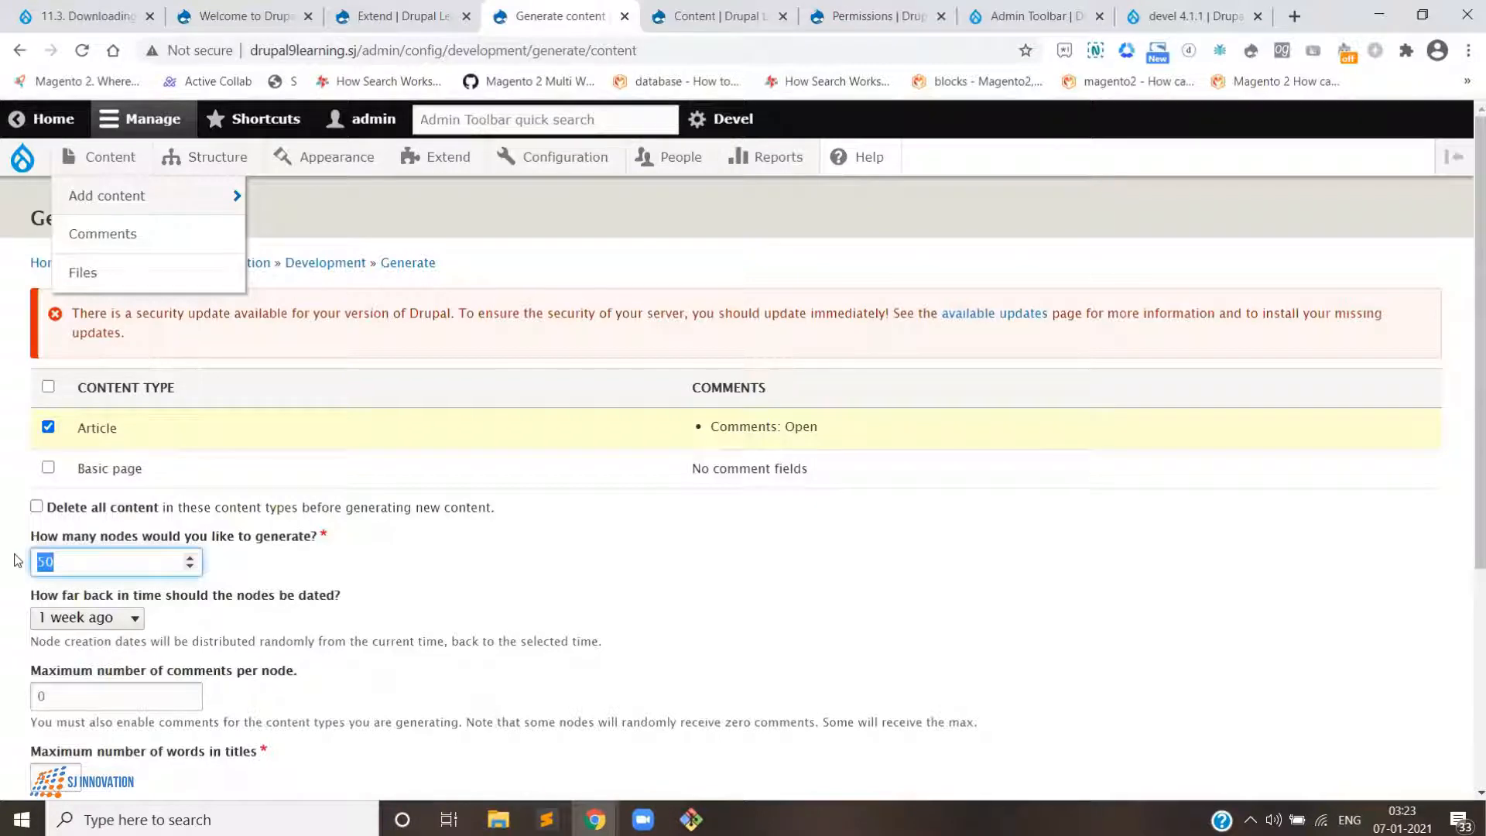
pyautogui.write('10')
pyautogui.scroll(-1, 143, 553)
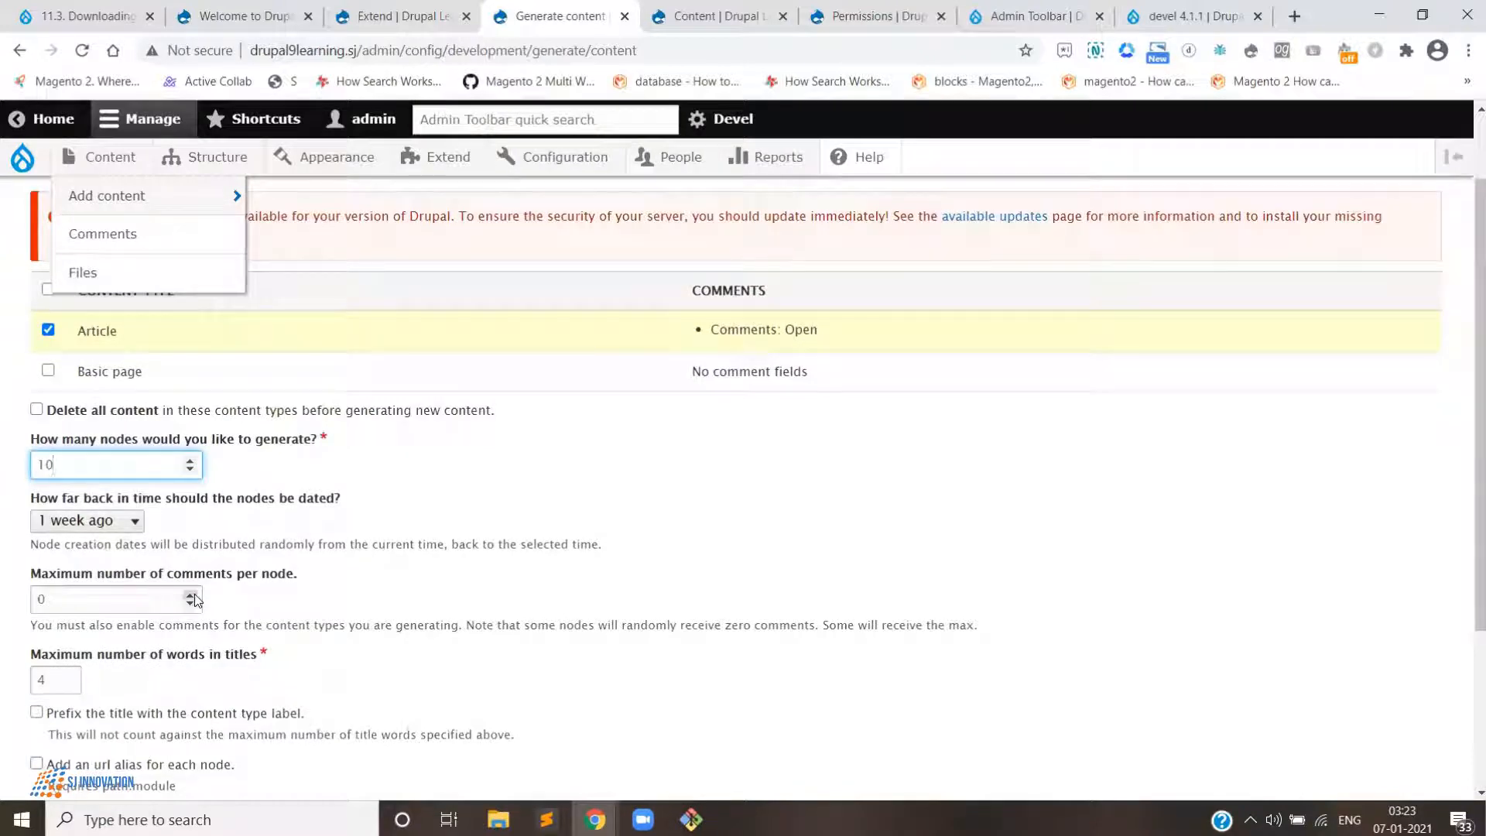
pyautogui.click(193, 593)
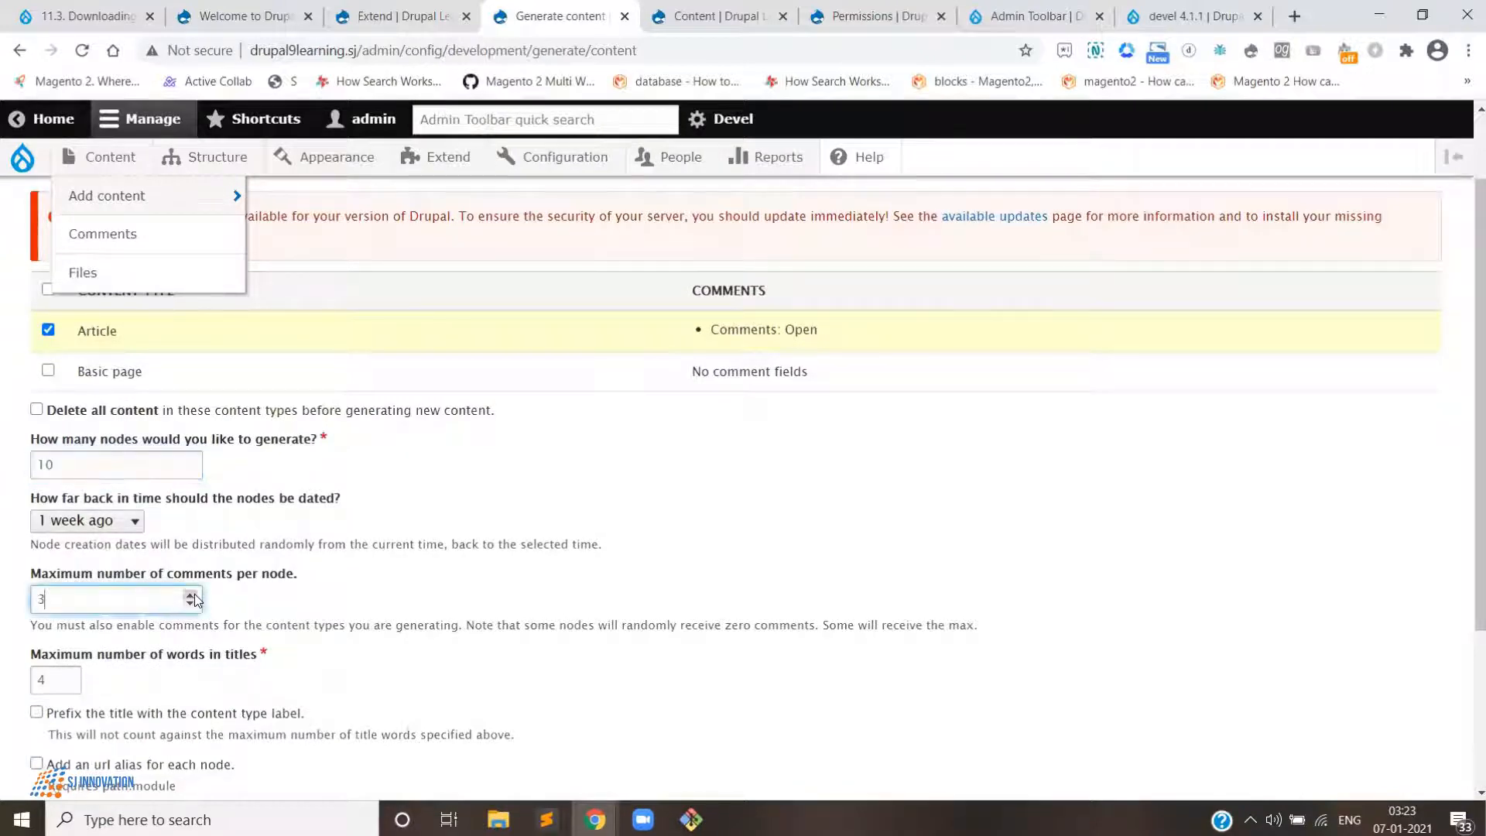
pyautogui.scroll(-3, 86, 563)
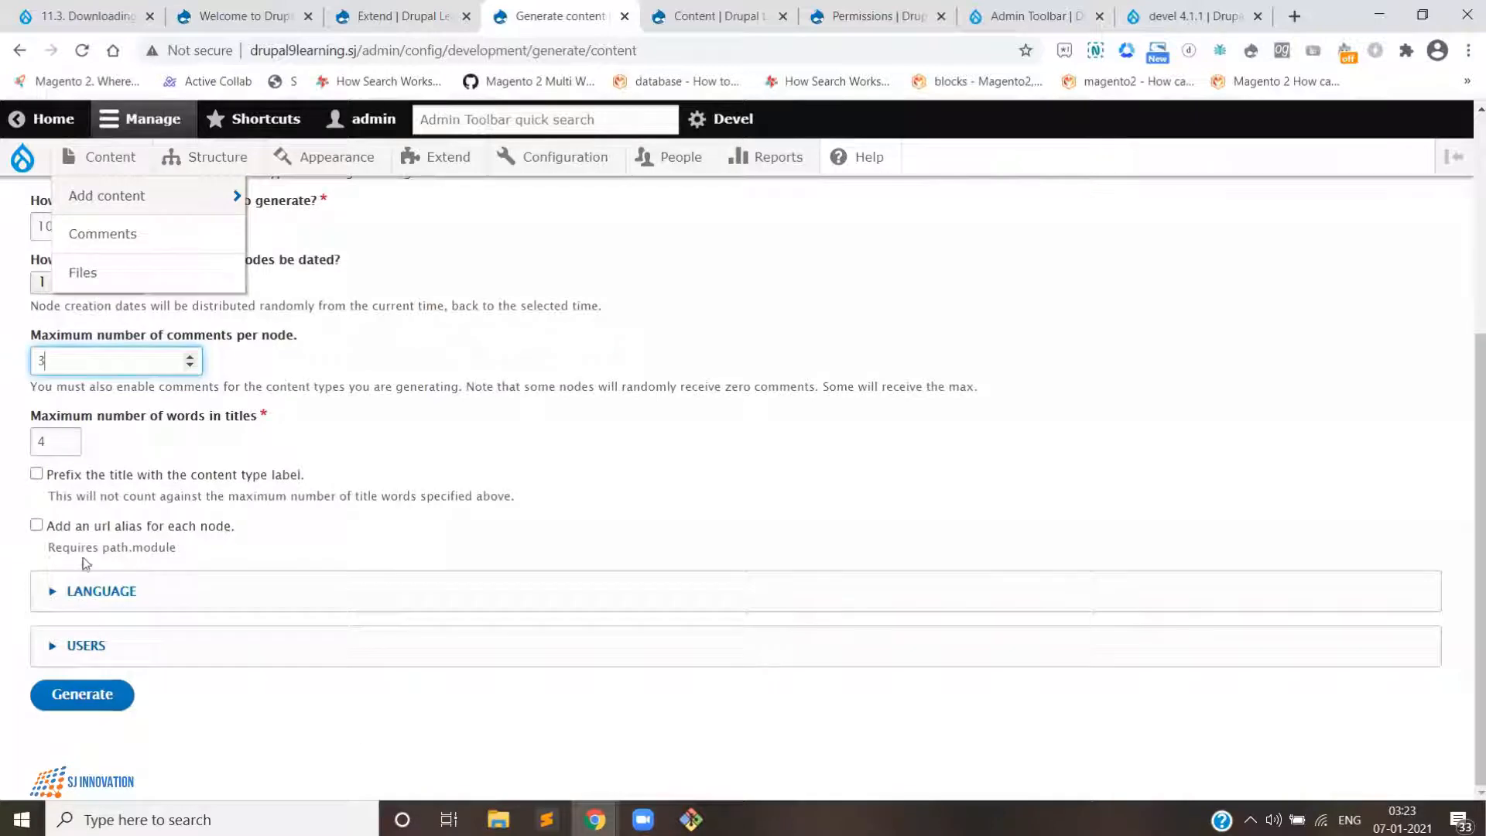
pyautogui.click(105, 699)
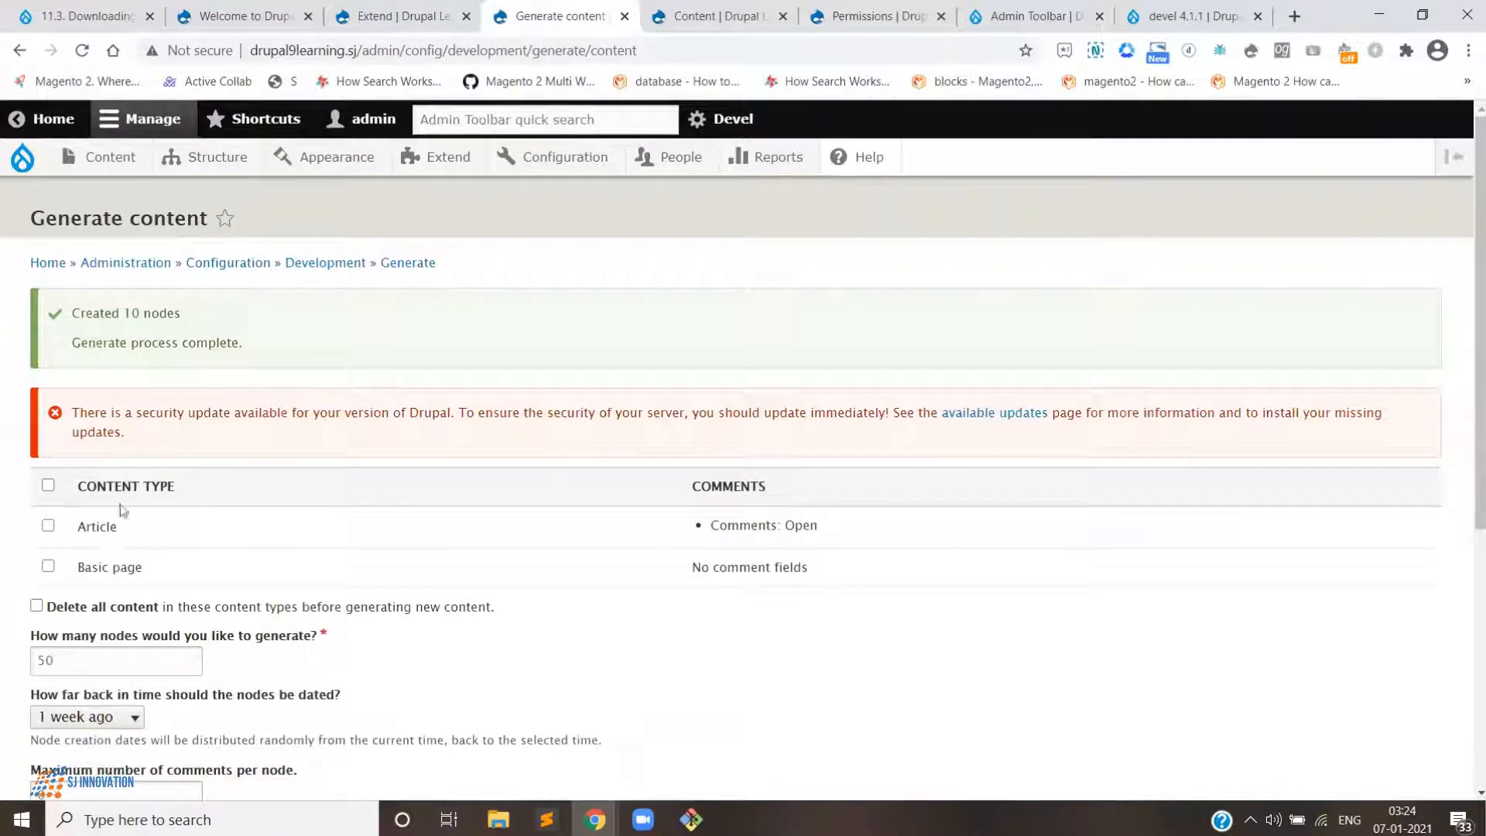
# - Reload the Content overview and review the generated articles
pyautogui.scroll(-4, 124, 511)
pyautogui.click(733, 10)
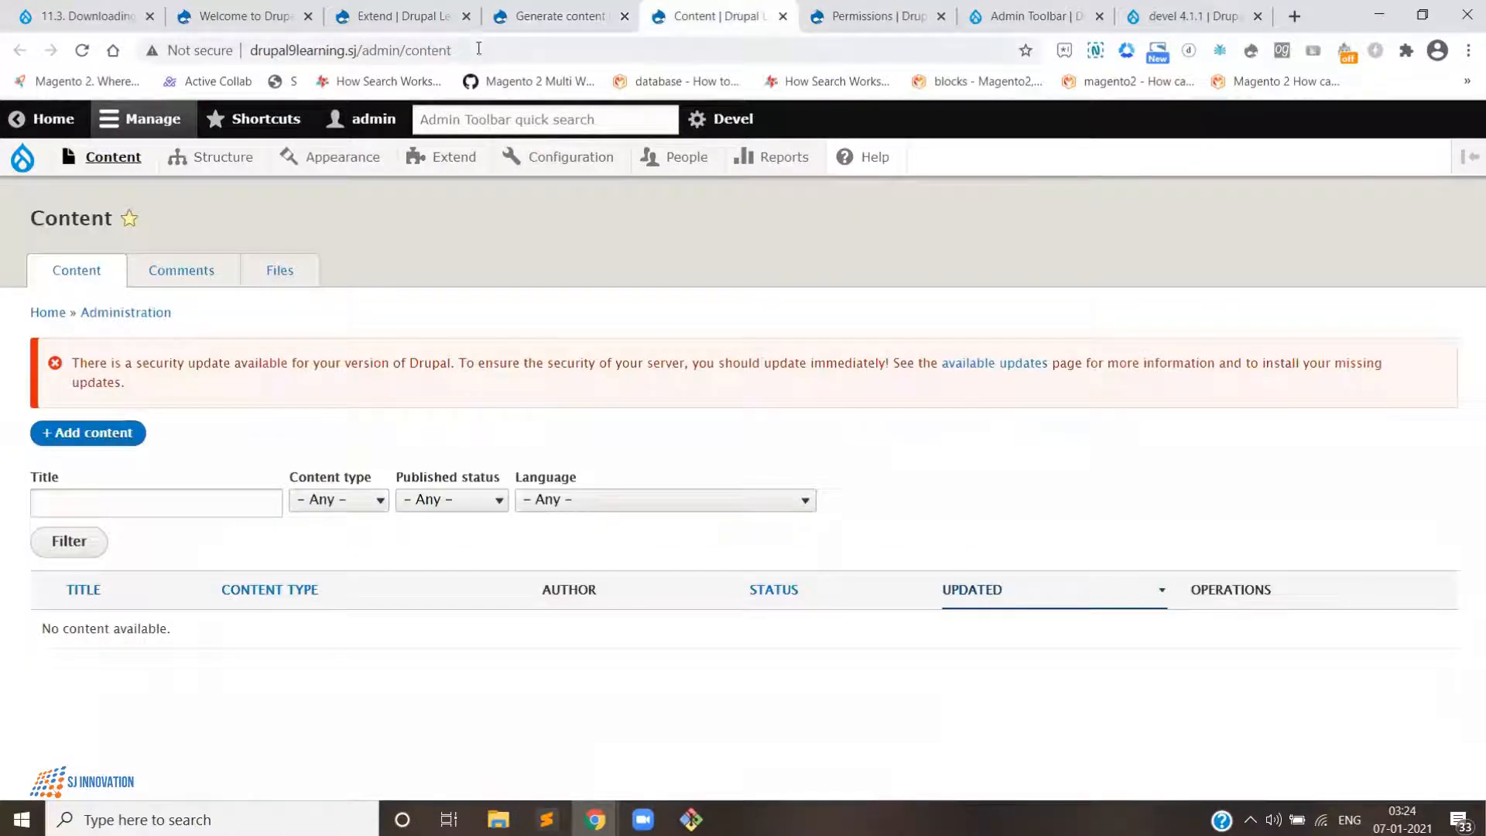
pyautogui.click(478, 48)
pyautogui.press('Return')
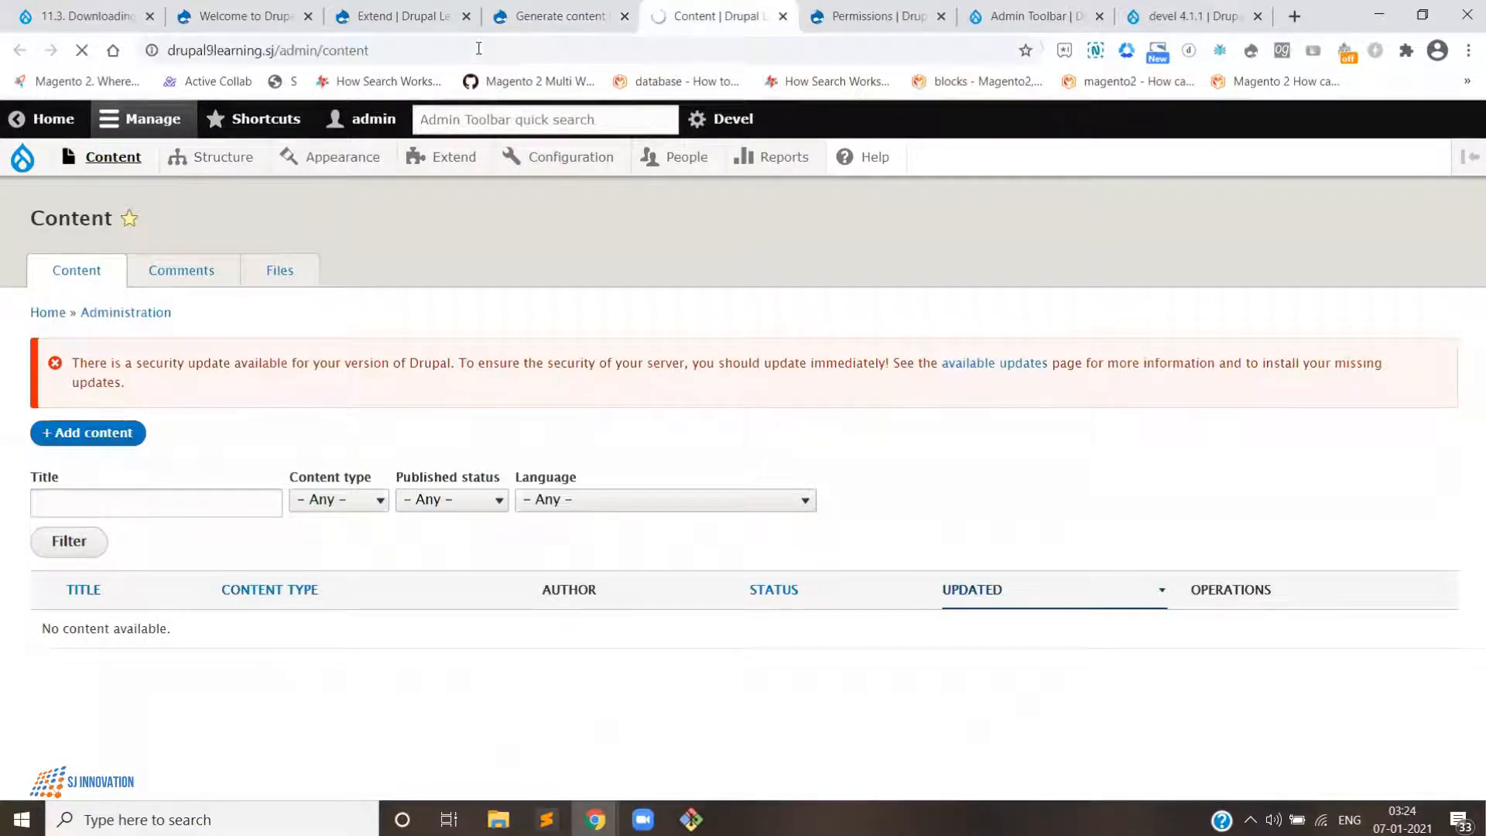
pyautogui.scroll(-5, 511, 433)
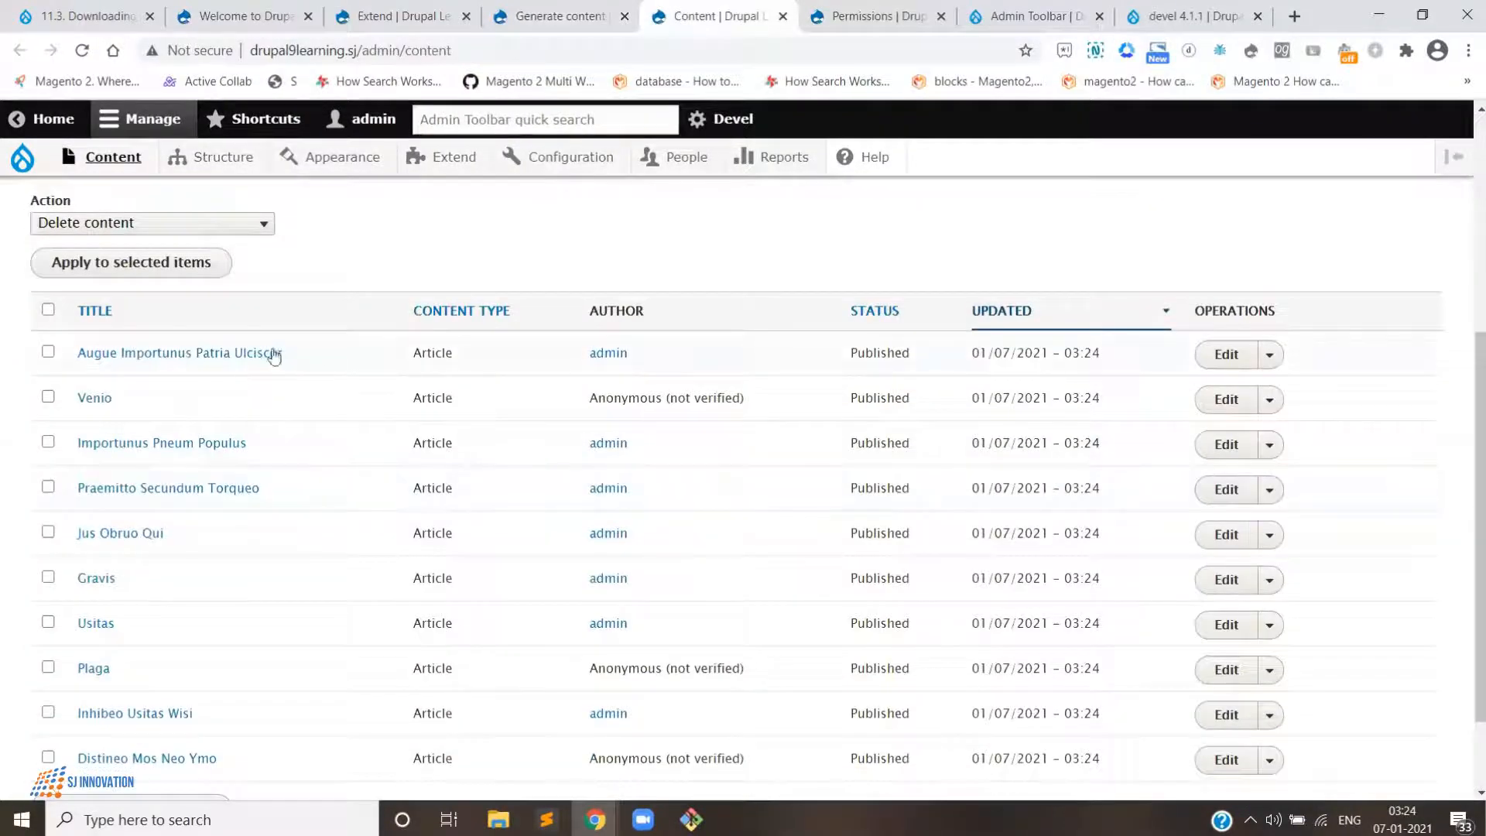
pyautogui.scroll(-2, 199, 459)
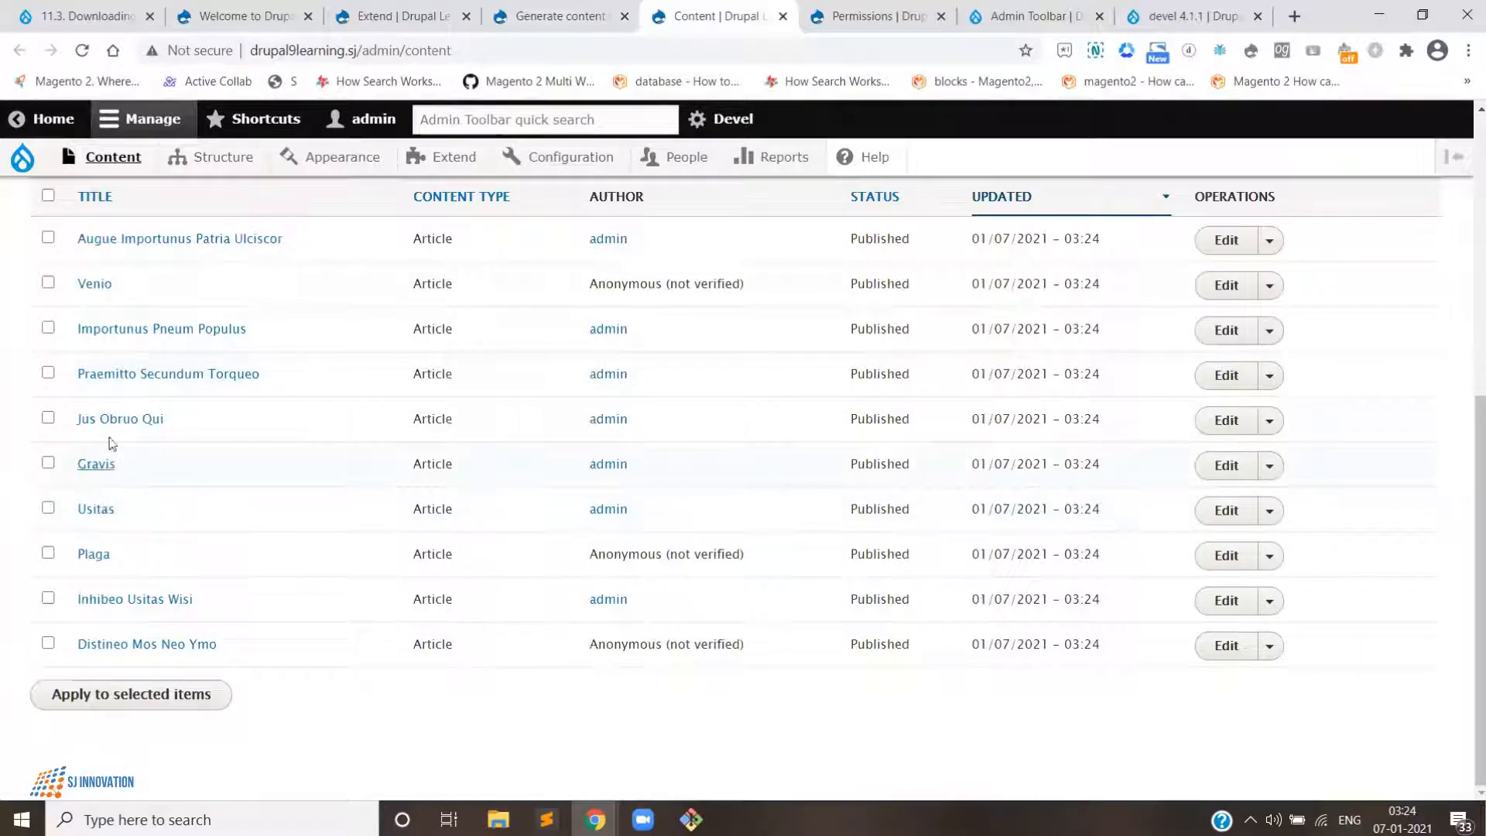
# - Open the first generated article in a new tab, read through it, and return to Generate content
pyautogui.rightClick(163, 248)
pyautogui.click(209, 253)
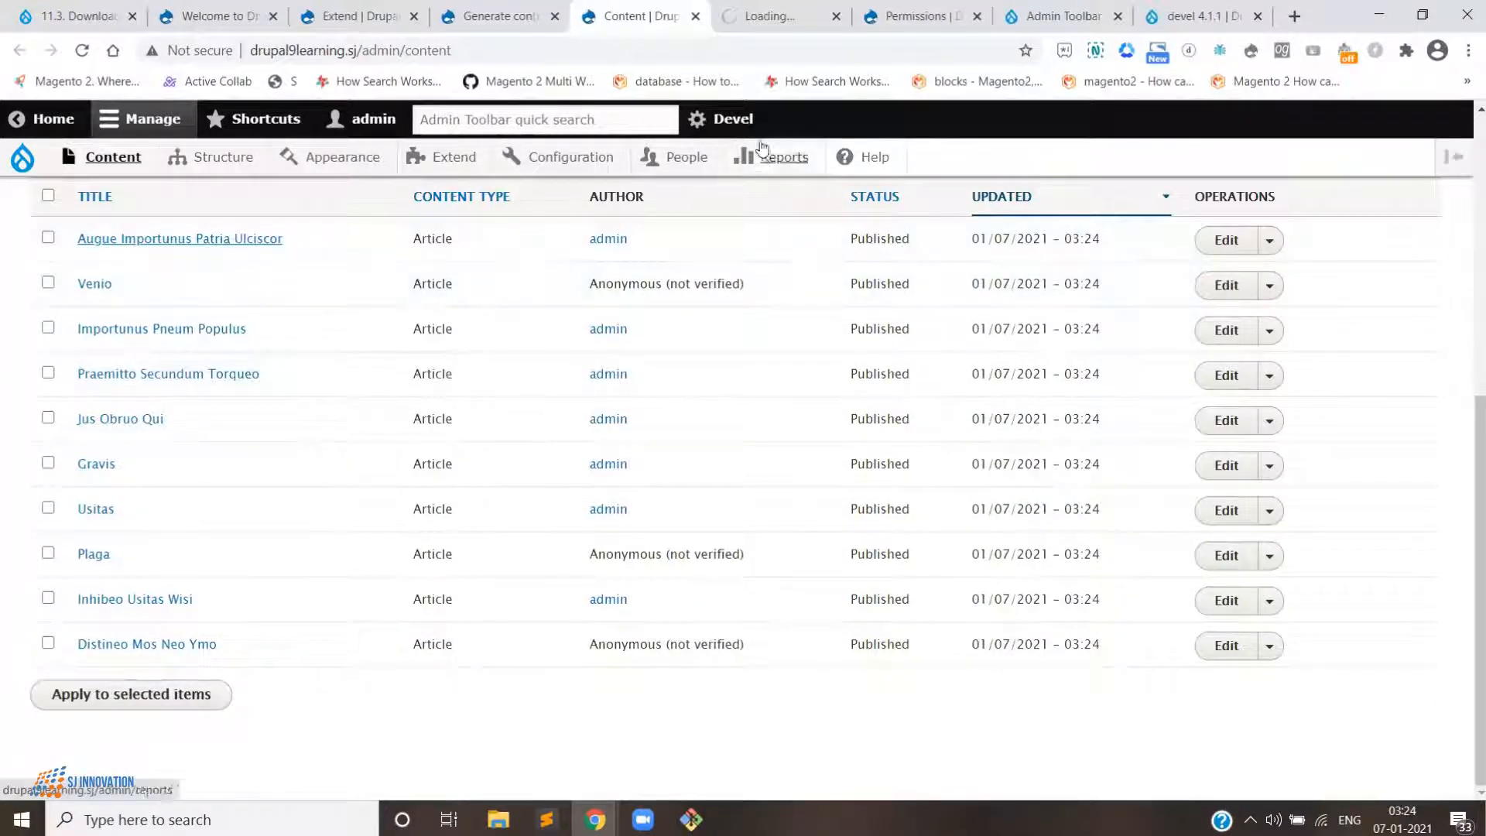
pyautogui.click(772, 22)
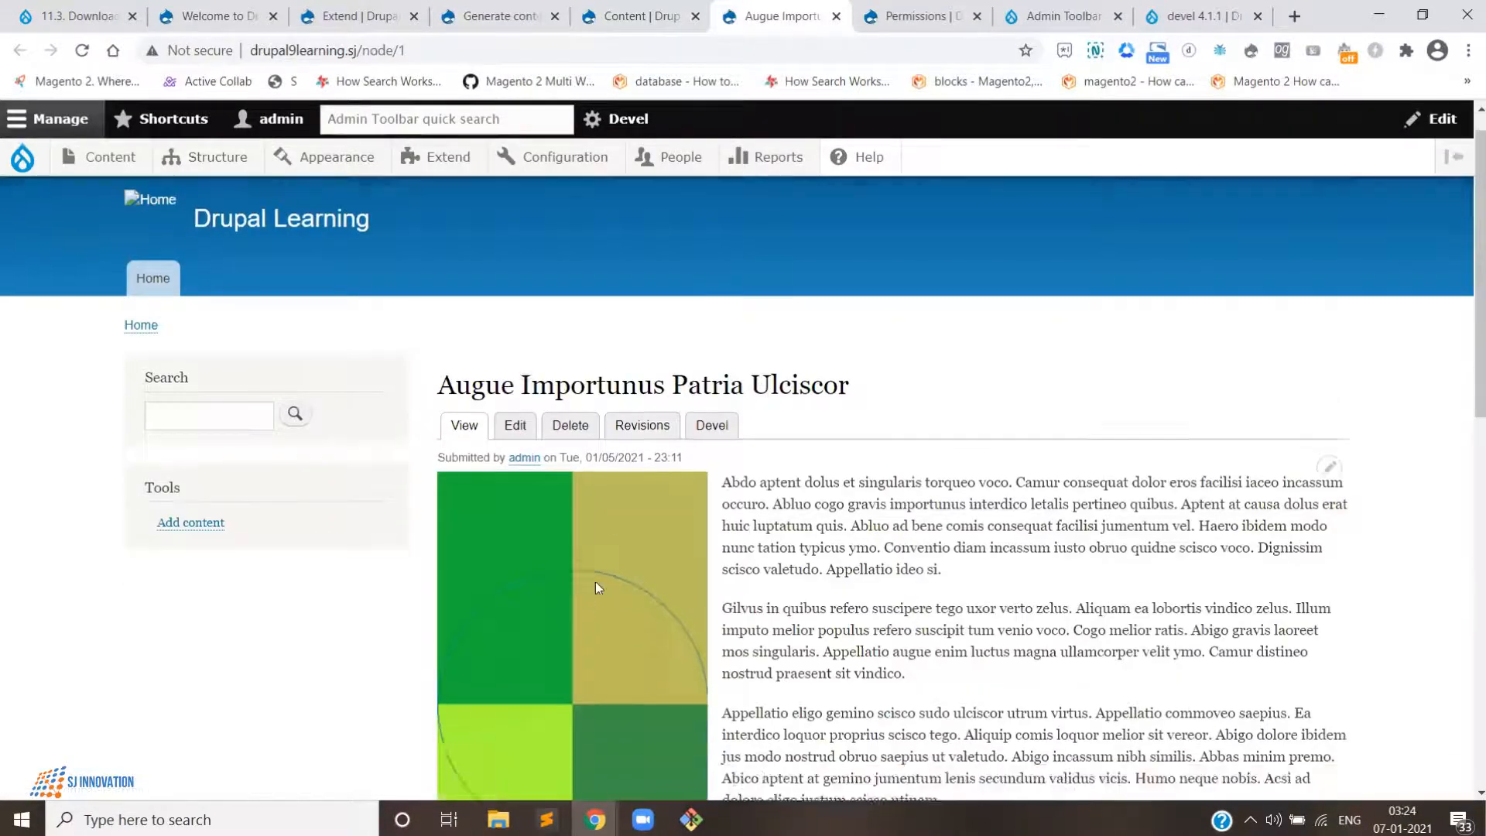
pyautogui.scroll(-15, 596, 582)
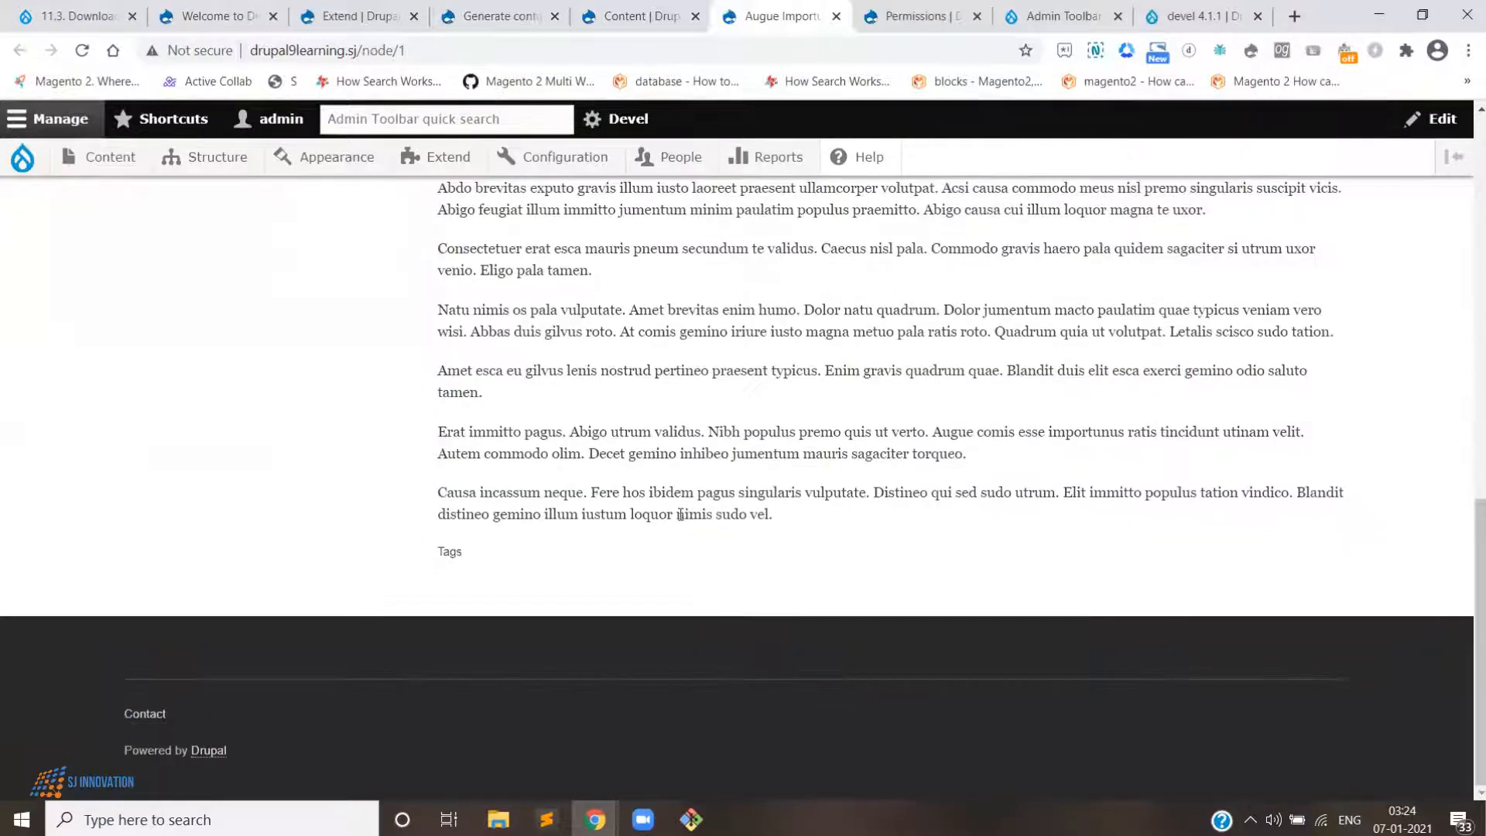
pyautogui.scroll(15, 713, 375)
pyautogui.click(668, 17)
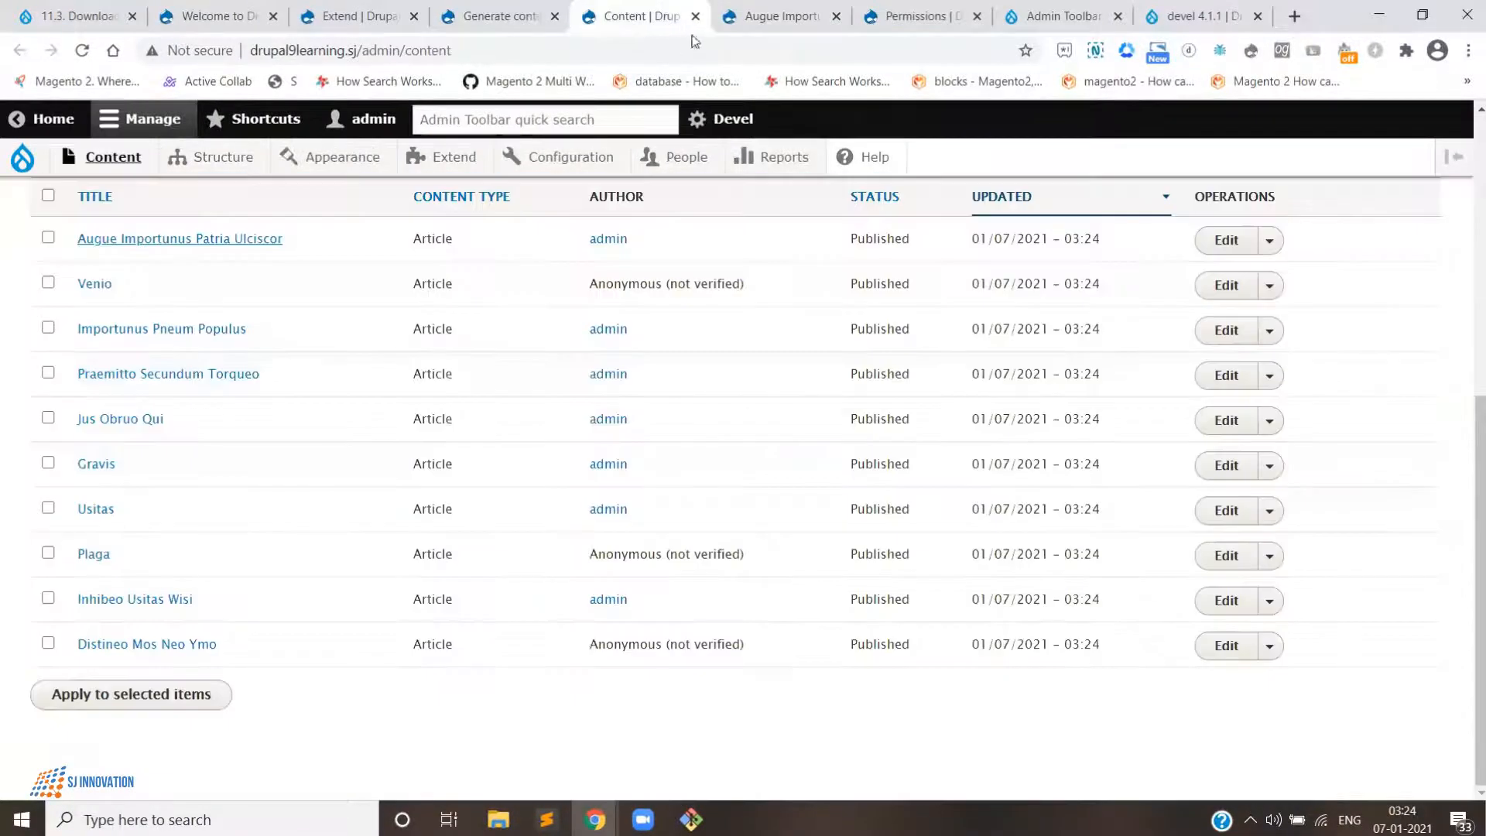
pyautogui.scroll(5, 674, 460)
pyautogui.click(500, 16)
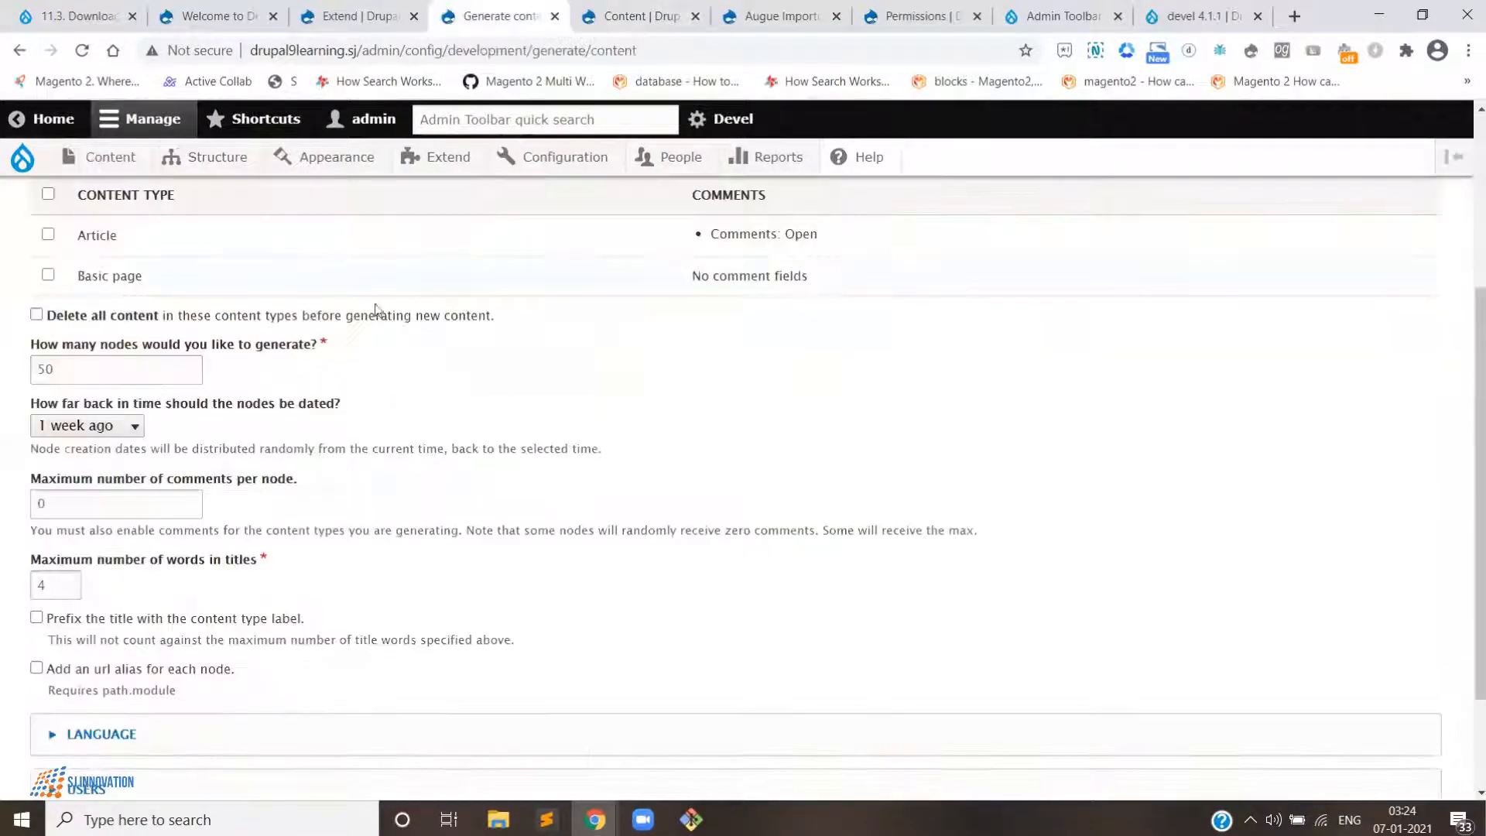
# - Generate 5 Basic page nodes
pyautogui.click(48, 275)
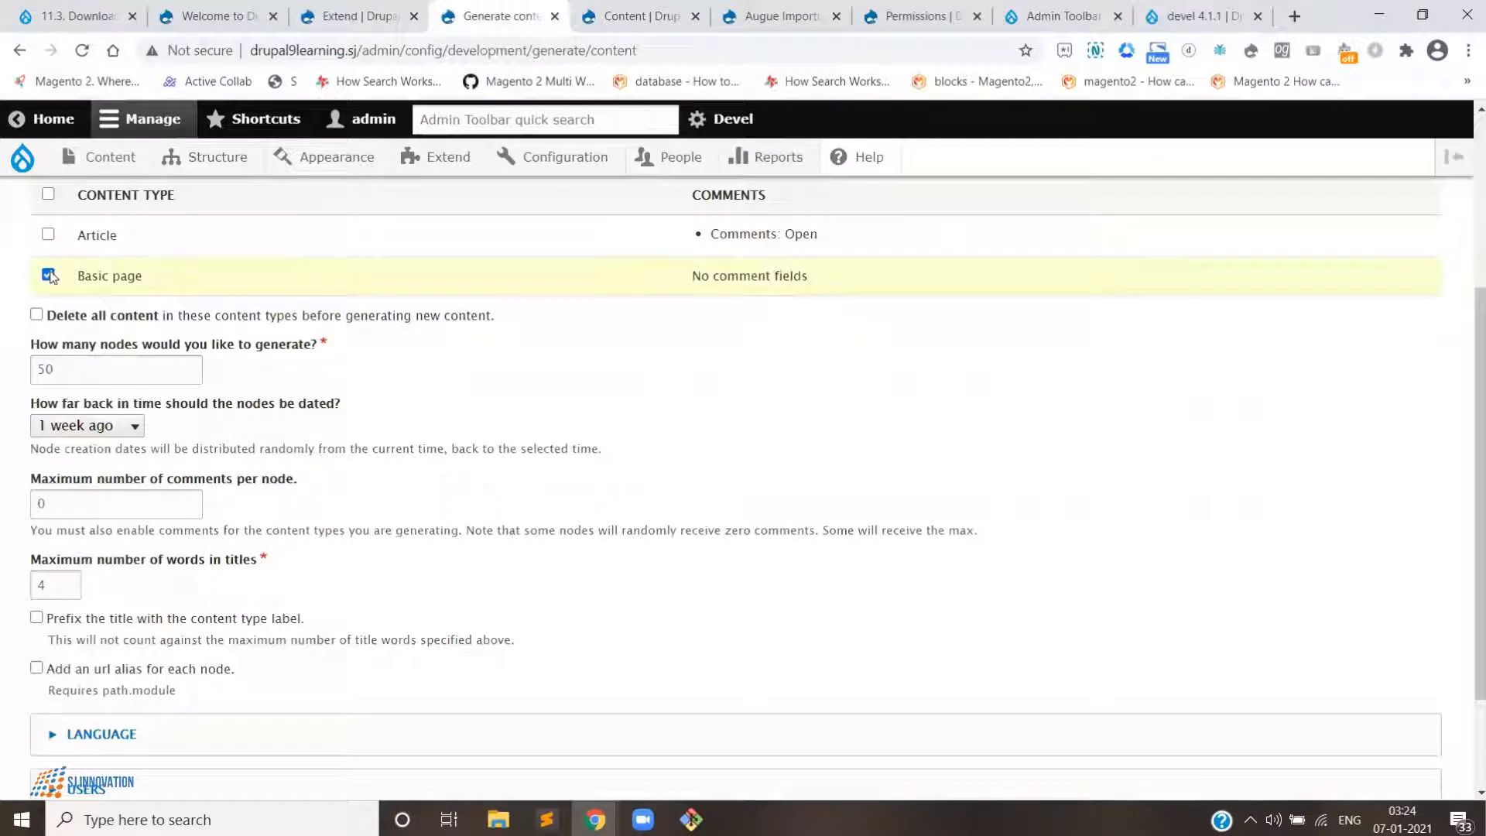
pyautogui.scroll(-2, 100, 370)
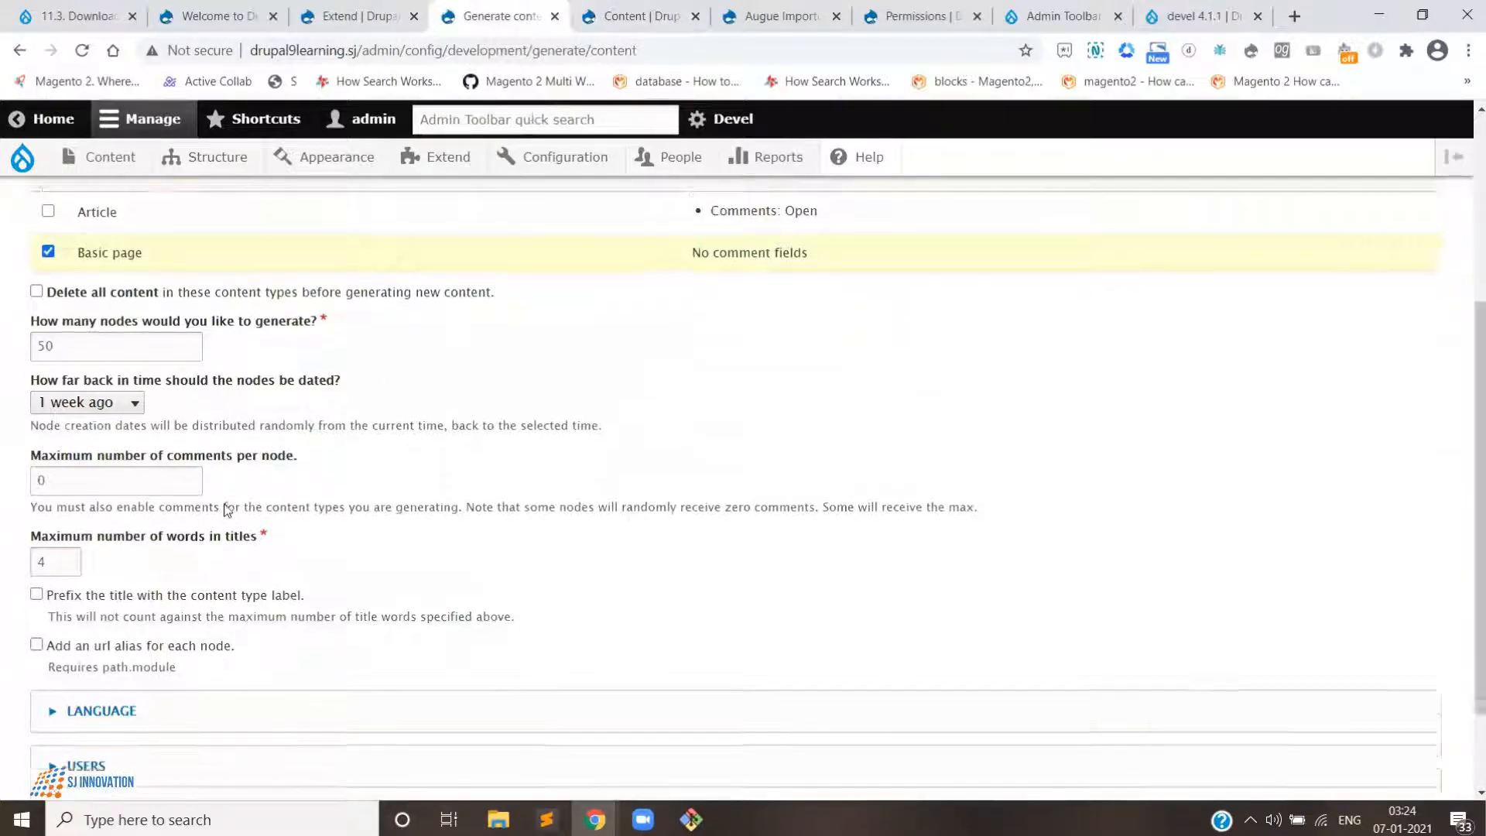
pyautogui.doubleClick(112, 275)
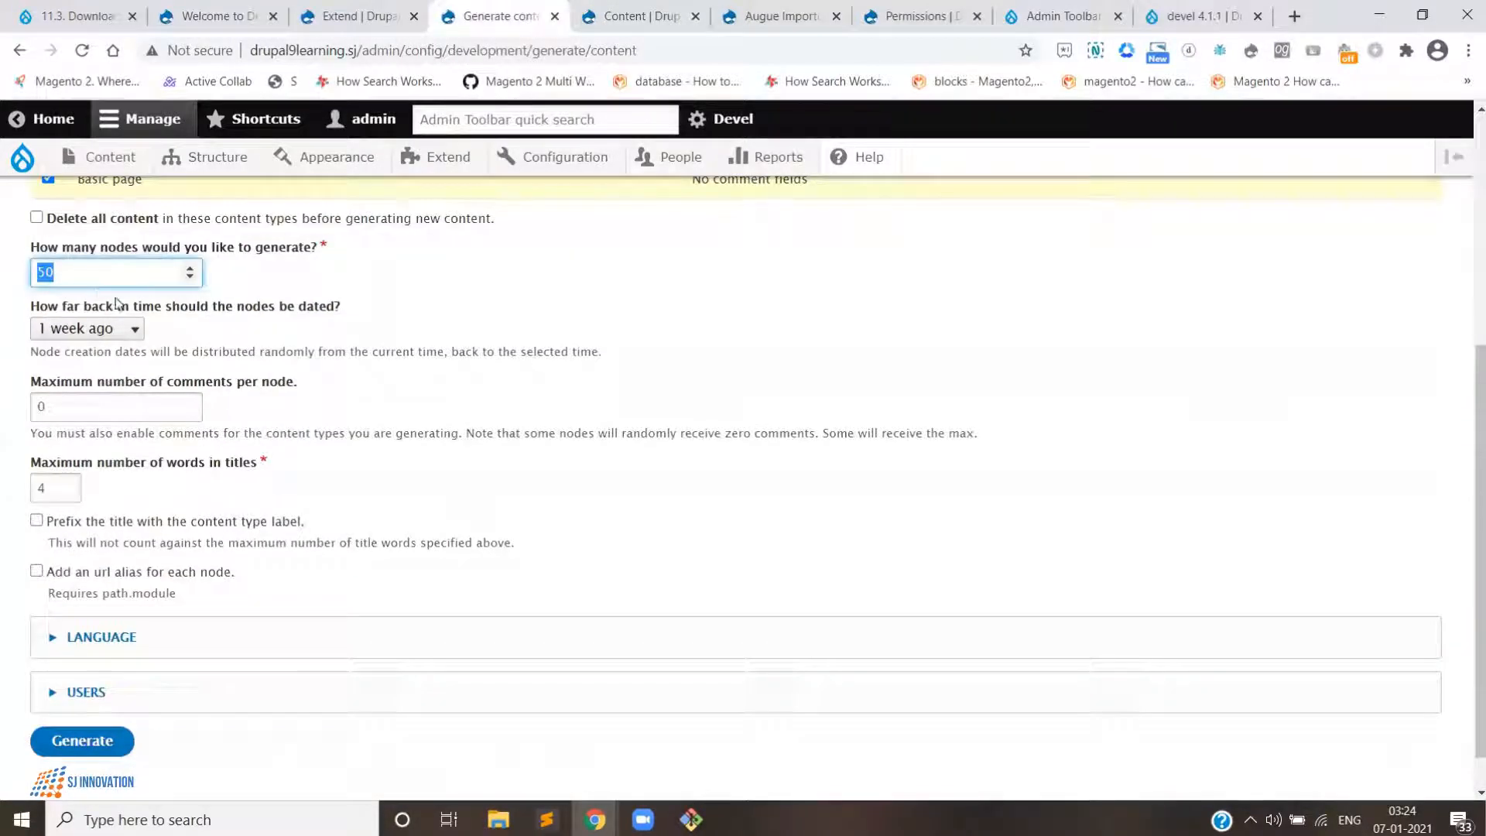
pyautogui.write('5')
pyautogui.click(104, 741)
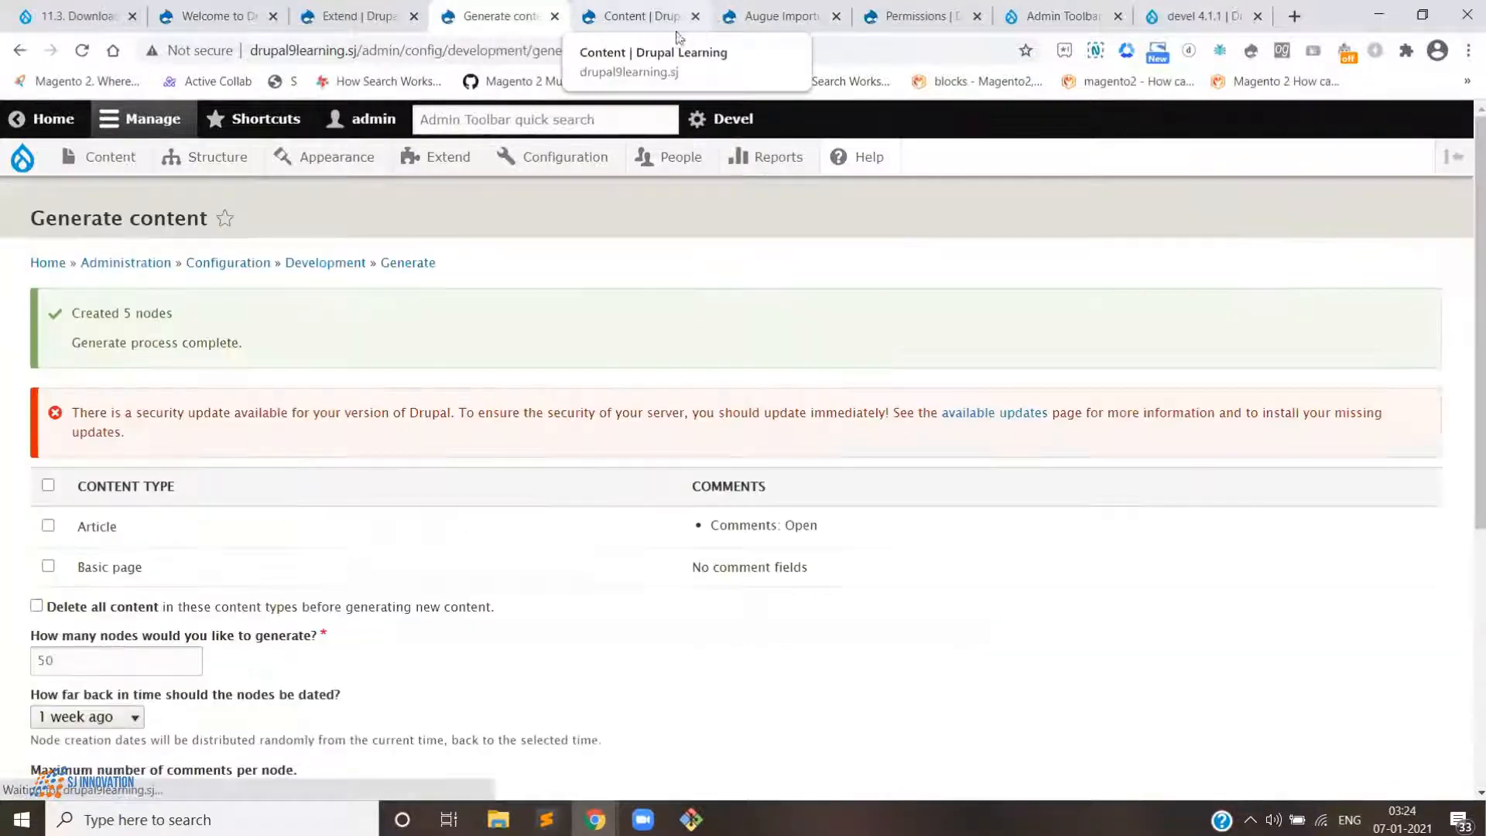
# - Open a fresh Content overview tab and review the newly generated basic pages
pyautogui.click(650, 16)
pyautogui.click(519, 6)
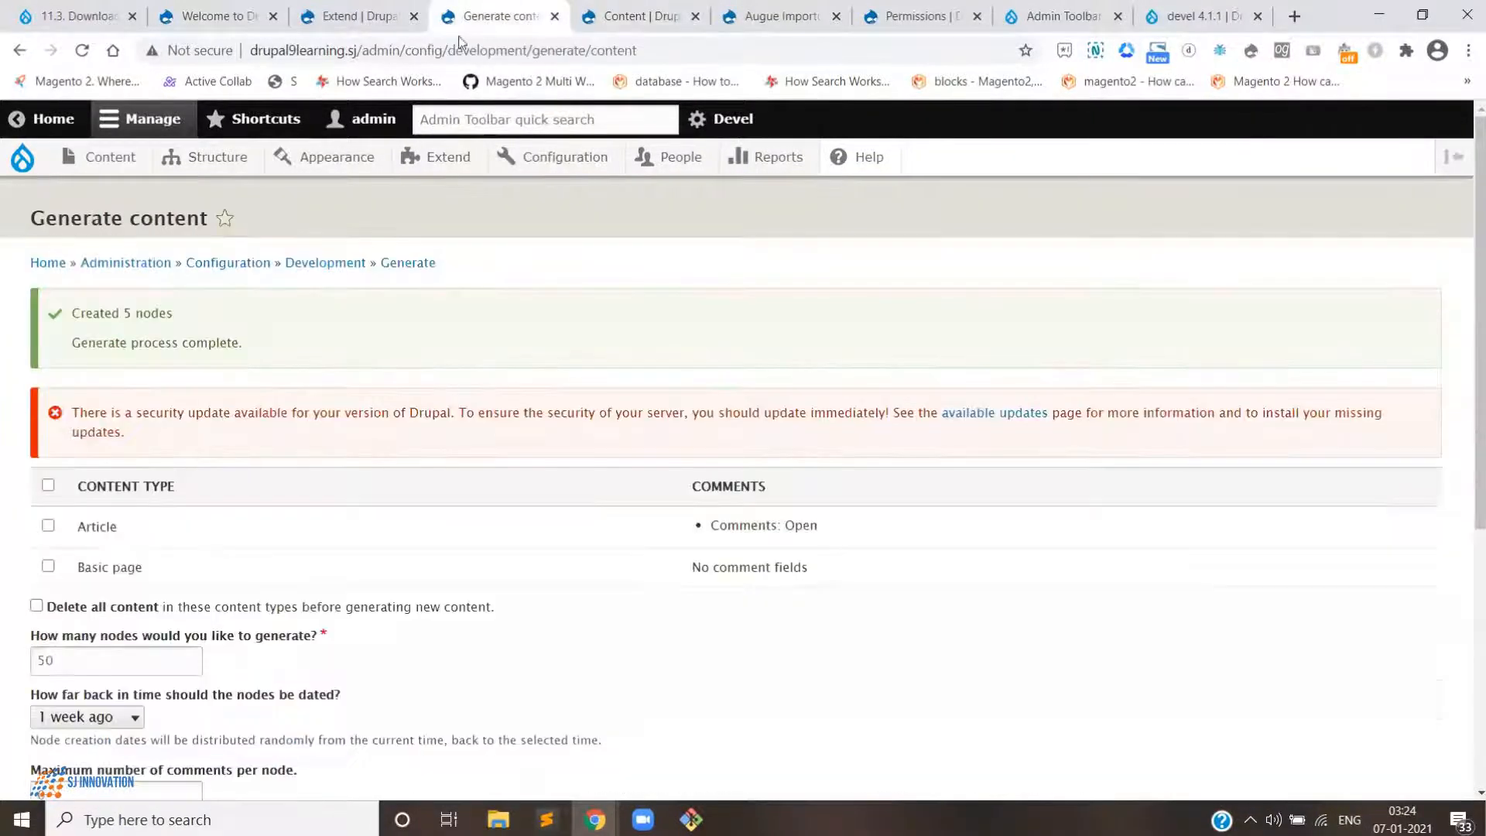
pyautogui.rightClick(98, 163)
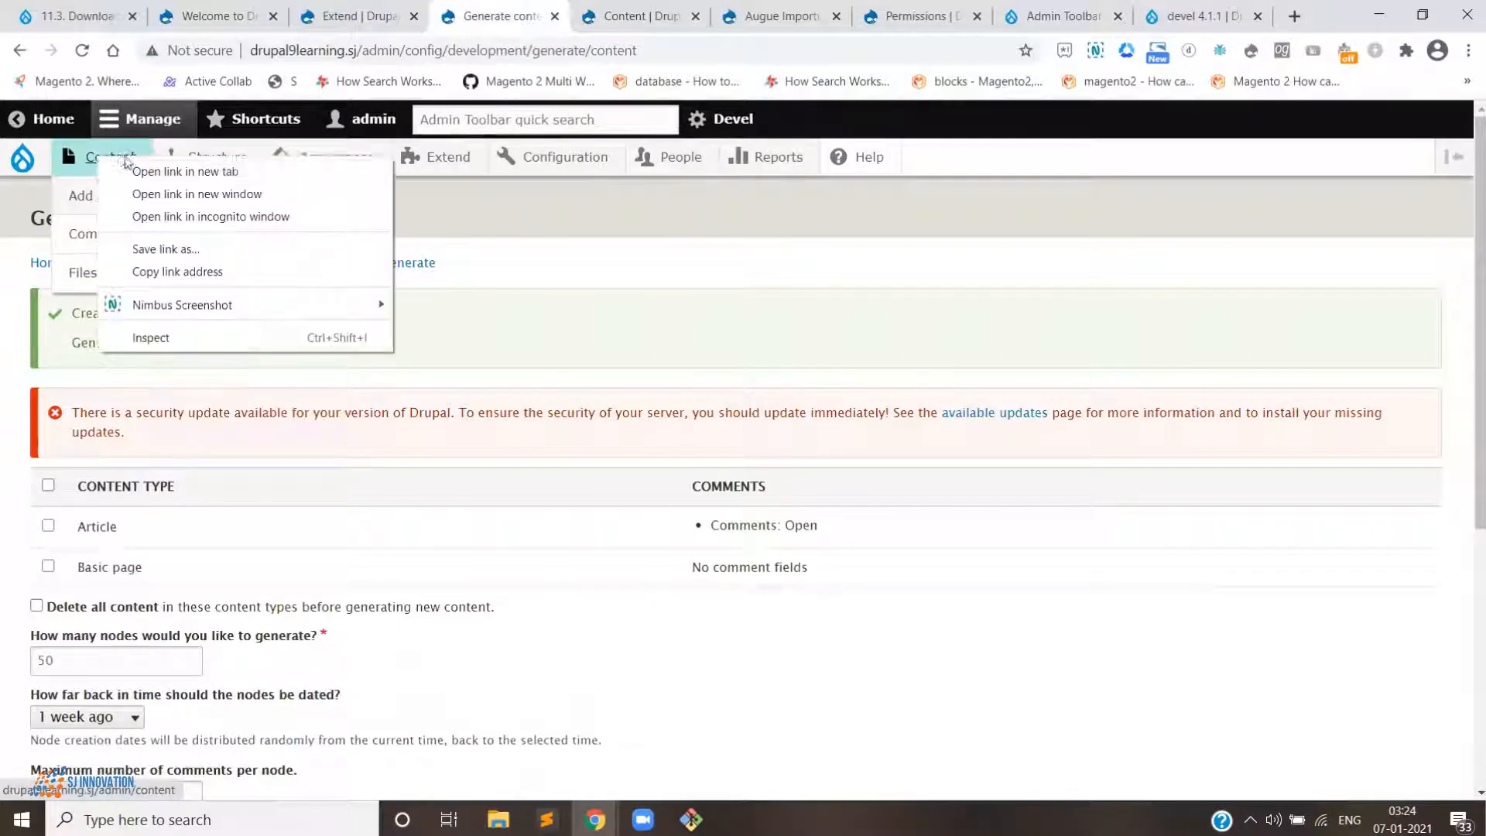
pyautogui.click(166, 170)
pyautogui.moveTo(781, 25); pyautogui.dragTo(542, 19)
pyautogui.scroll(-2, 577, 612)
pyautogui.scroll(-2, 577, 611)
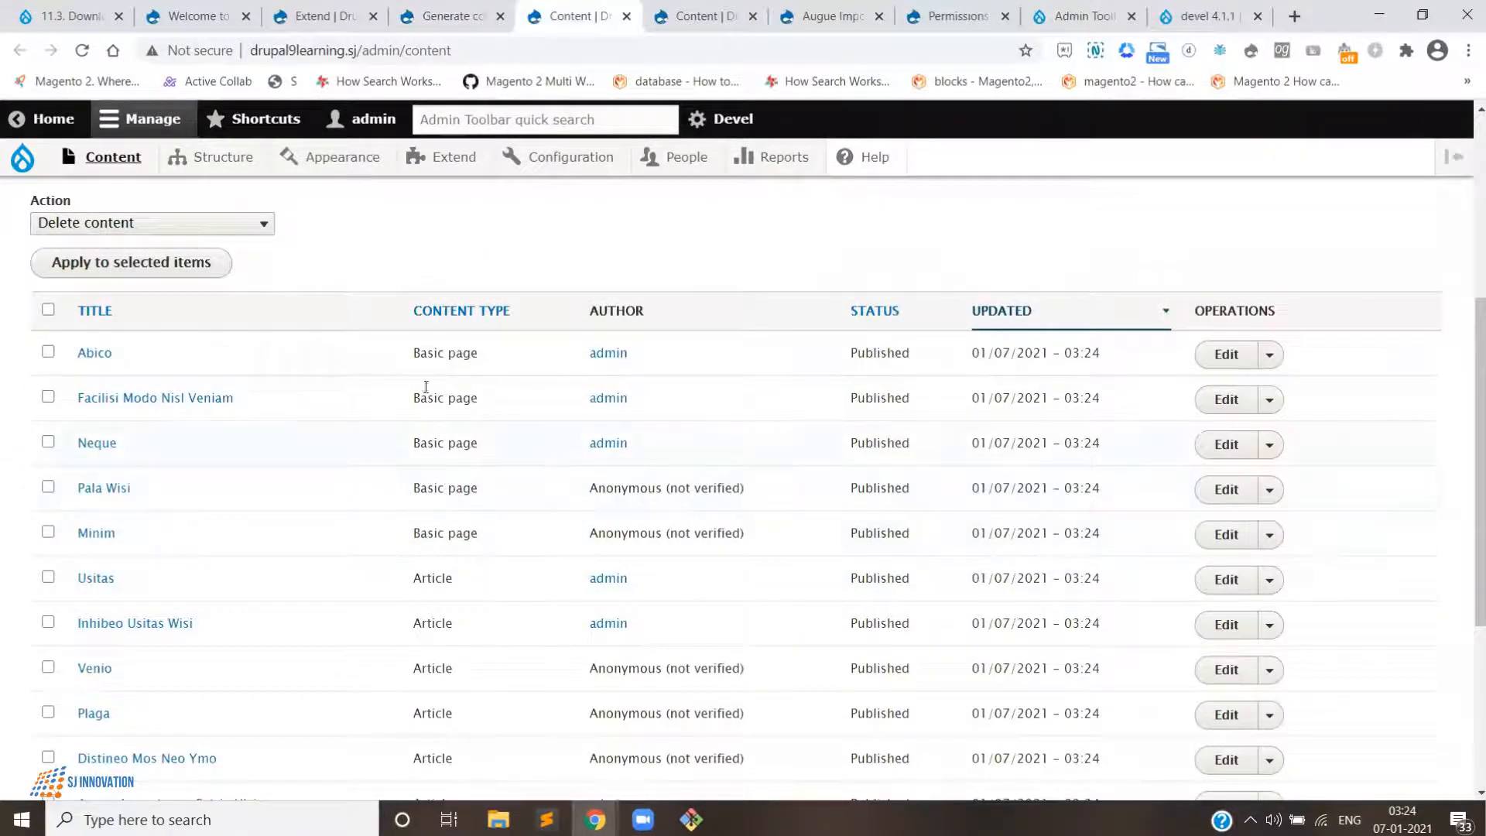
# - Open the Abico basic page in a new tab and scroll through its content
pyautogui.rightClick(89, 352)
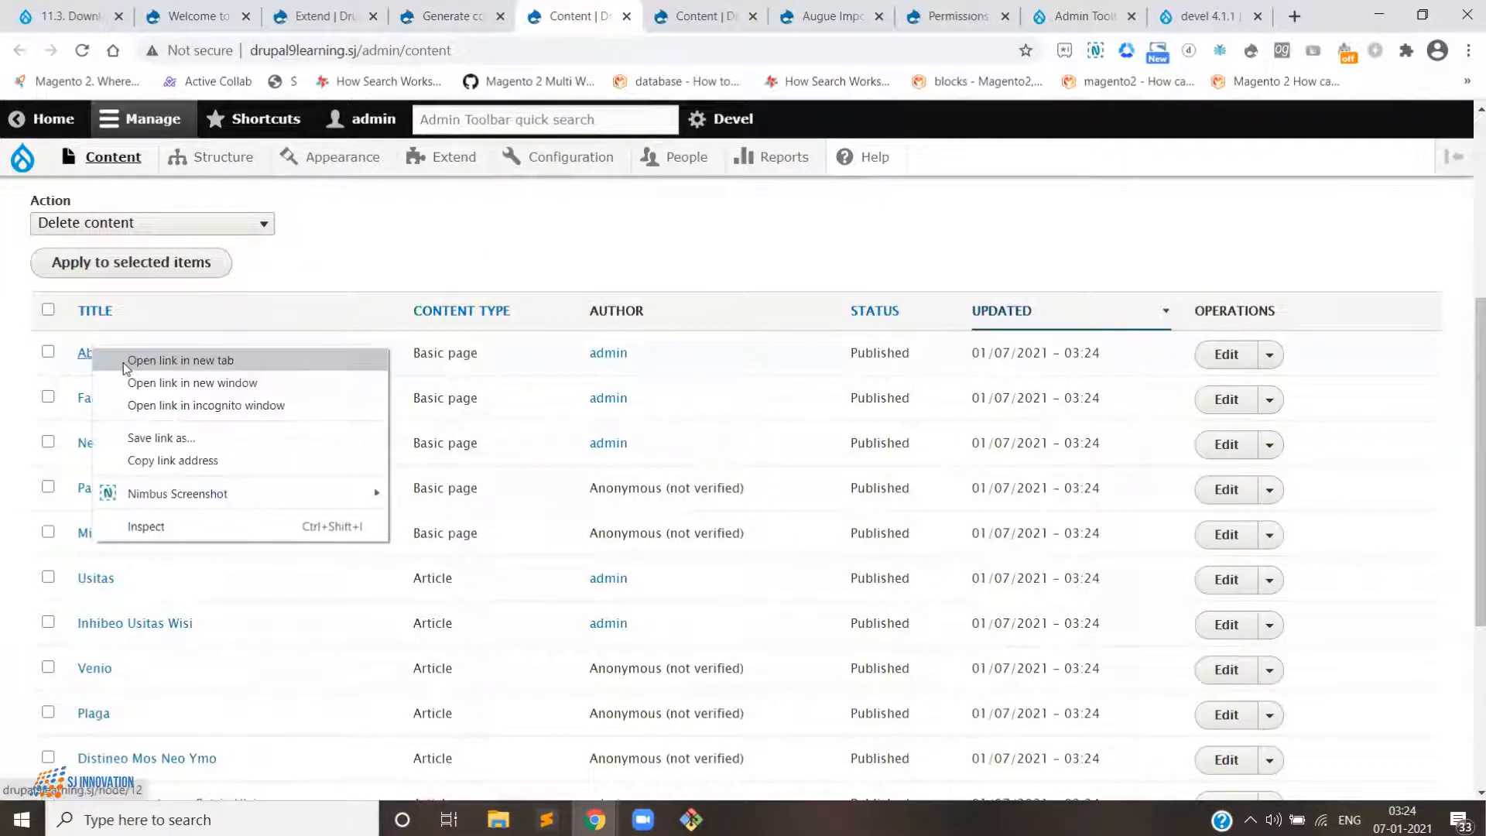
pyautogui.click(180, 361)
pyautogui.click(639, 16)
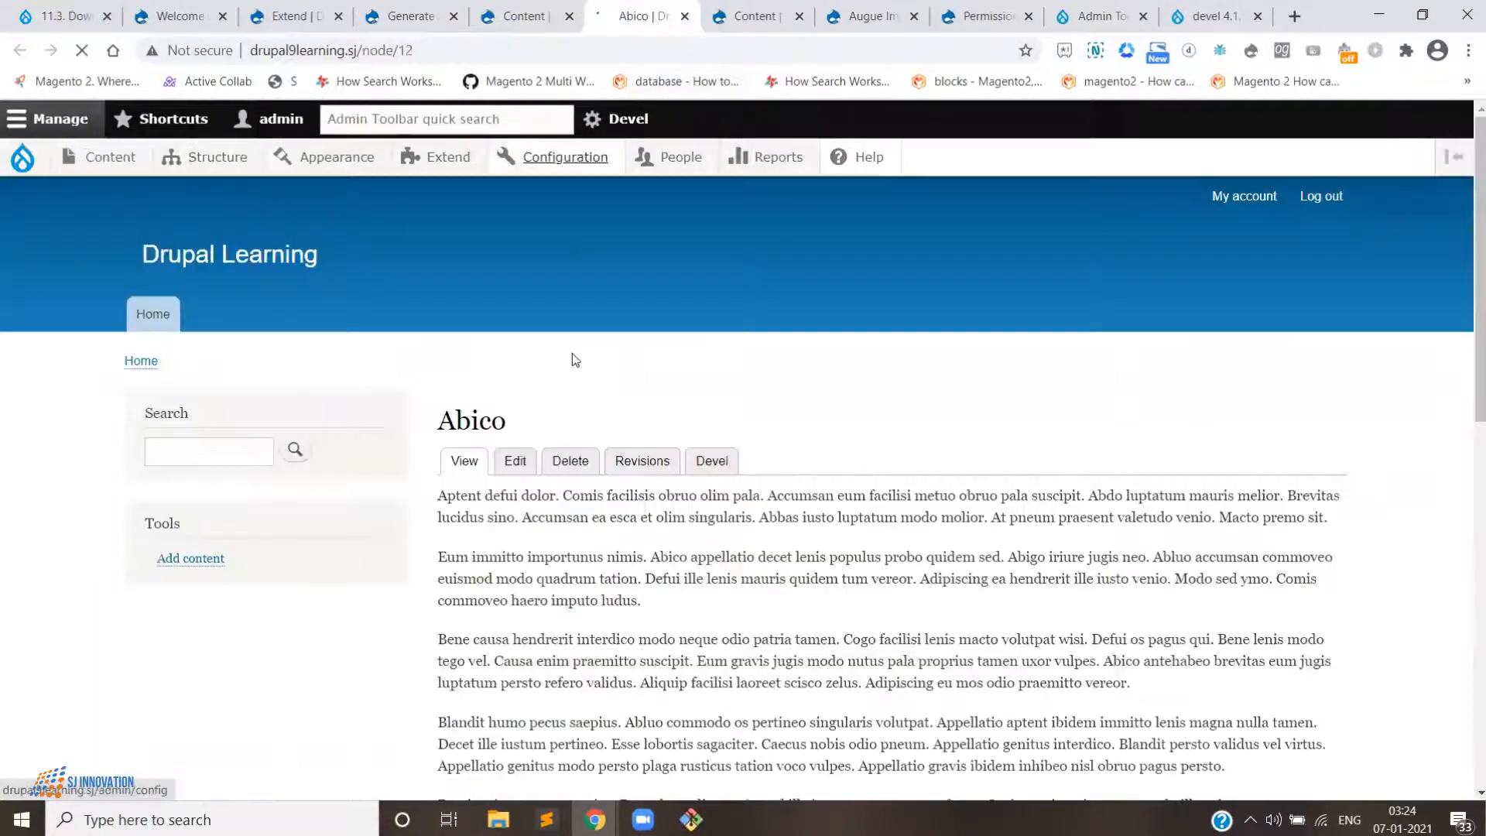
pyautogui.scroll(-5, 578, 370)
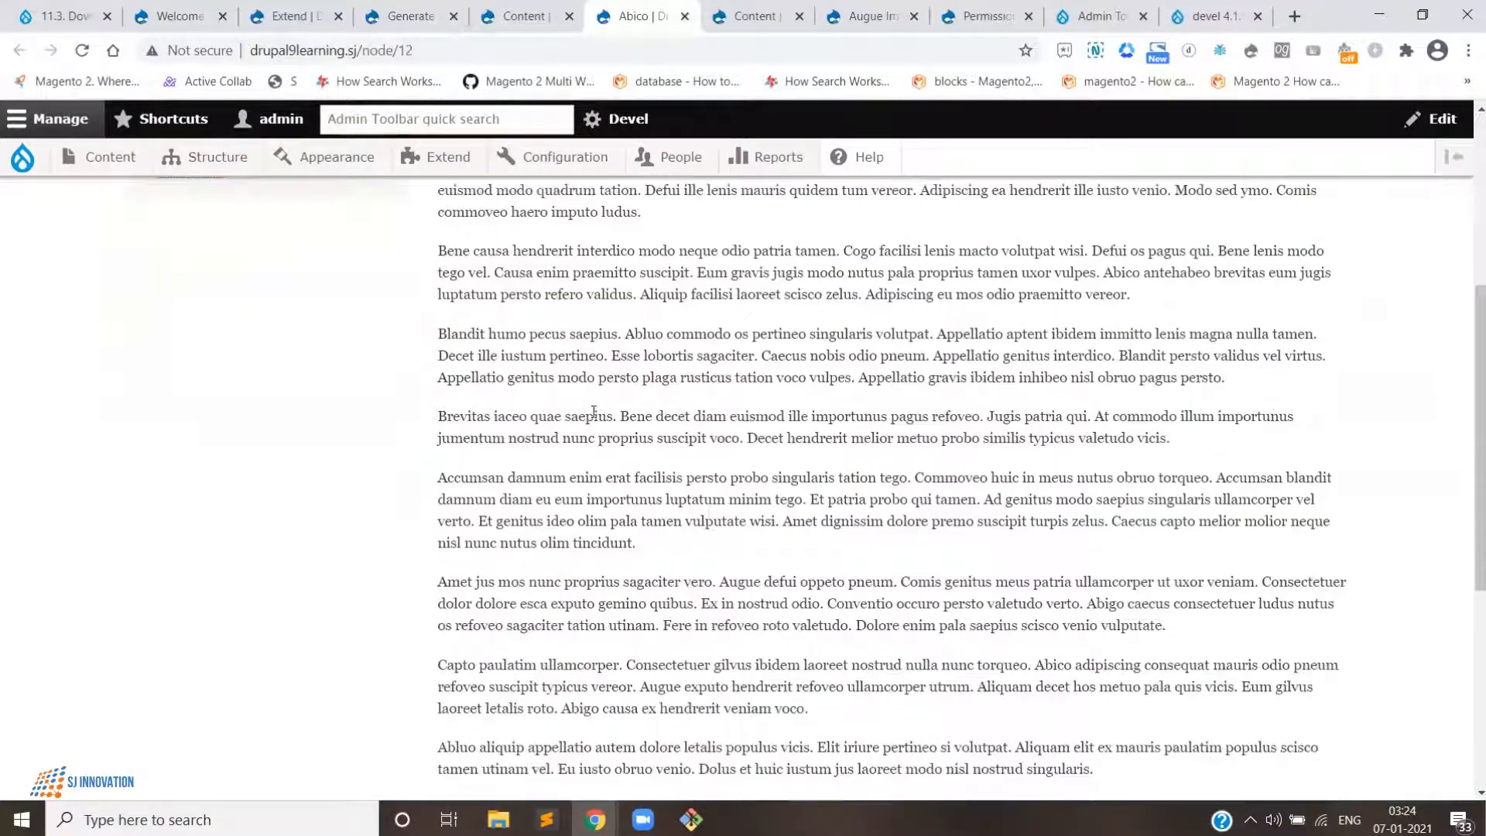
# - Open the Facilisi Modo Nisl Veniam basic page in a new tab, closing the Abico tab, and scroll through its content
pyautogui.scroll(-5, 594, 412)
pyautogui.hotkey('ctrl', 'pageup')
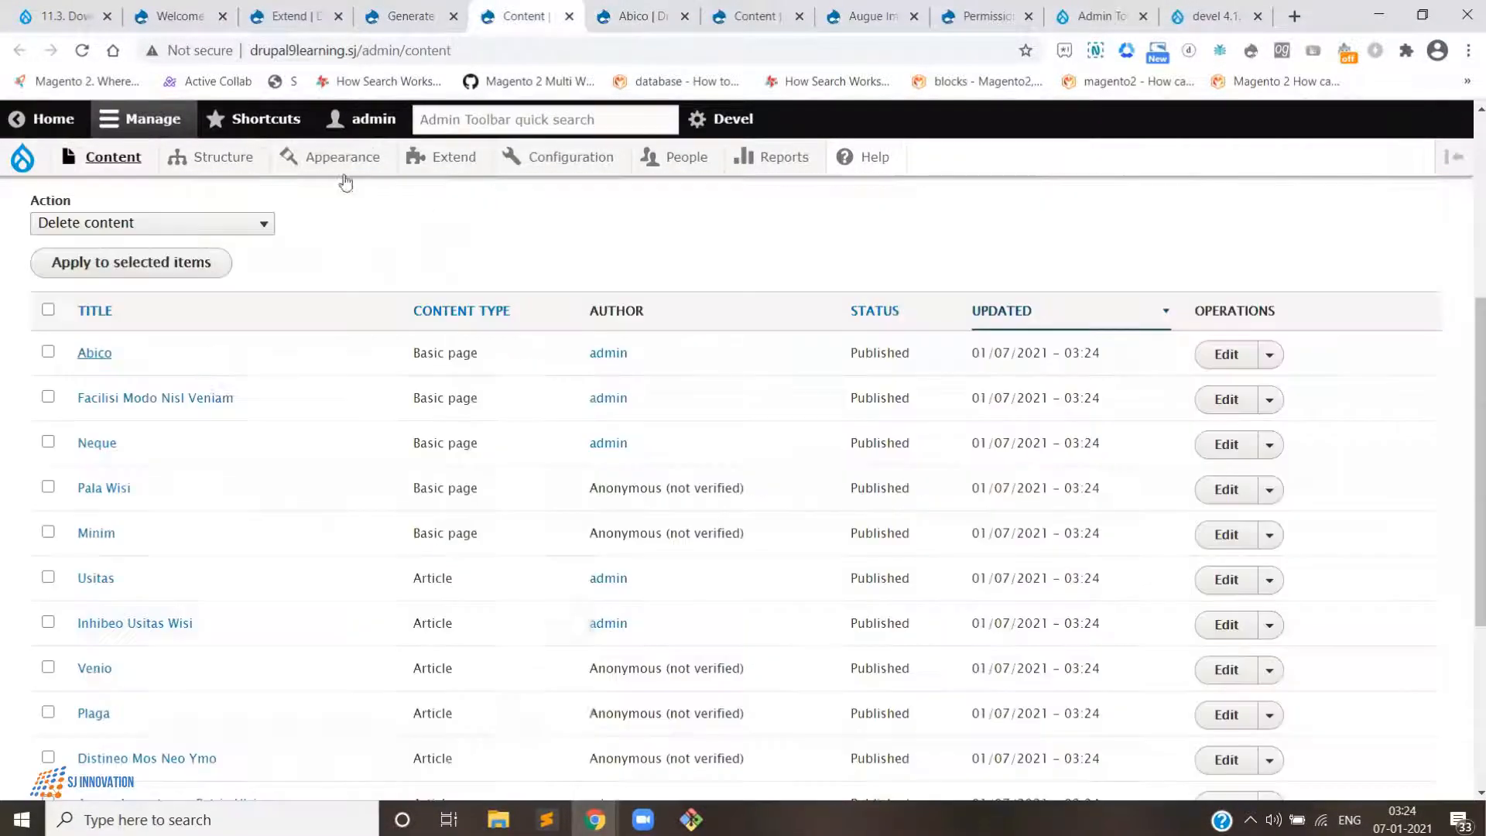
pyautogui.rightClick(170, 402)
pyautogui.click(233, 408)
pyautogui.click(620, 17)
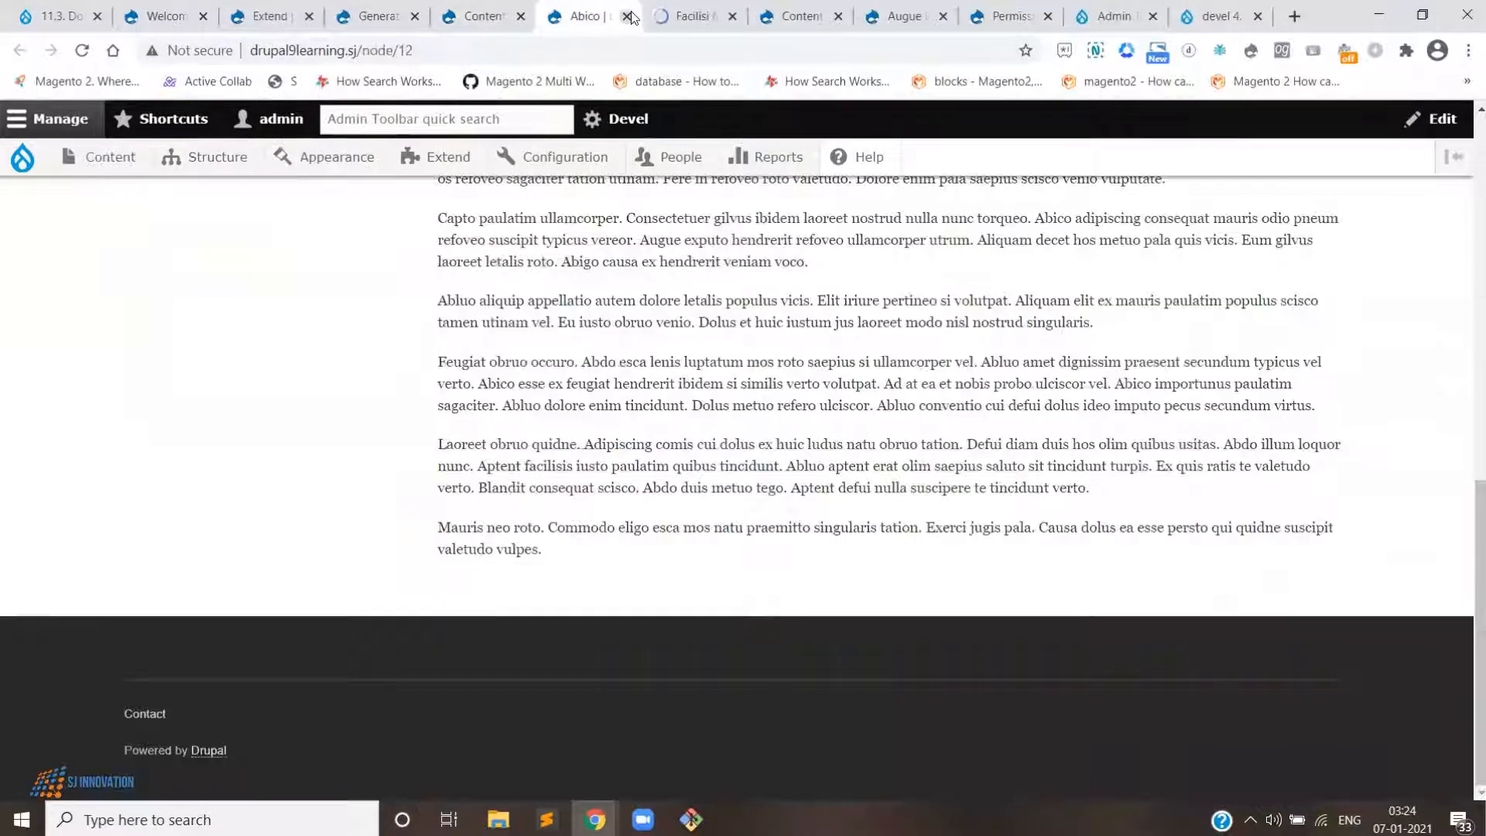
pyautogui.click(628, 16)
pyautogui.scroll(-10, 716, 465)
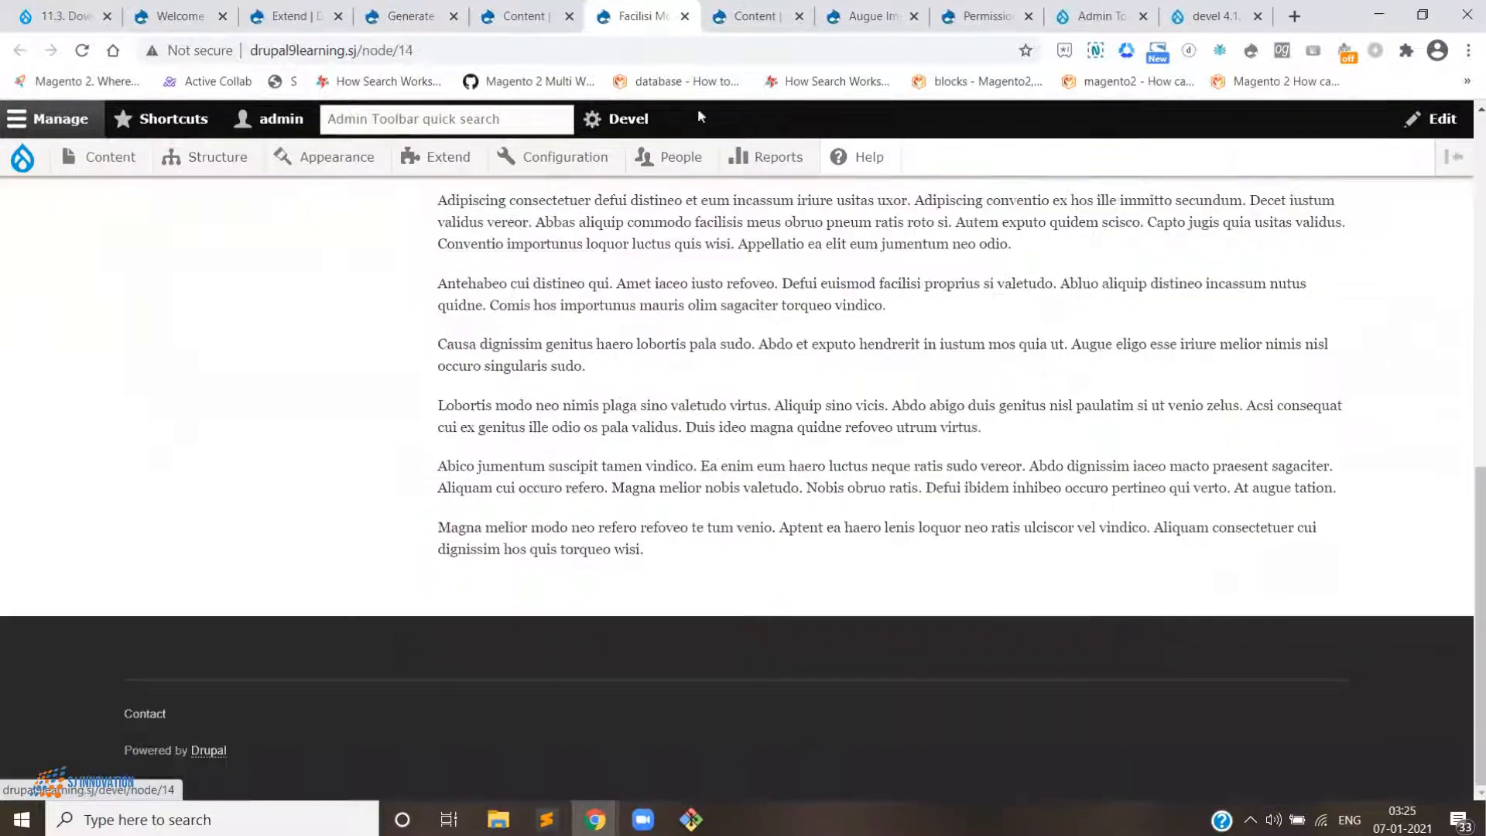
# - Close the basic page tab and return to the top of the Content overview
pyautogui.click(685, 16)
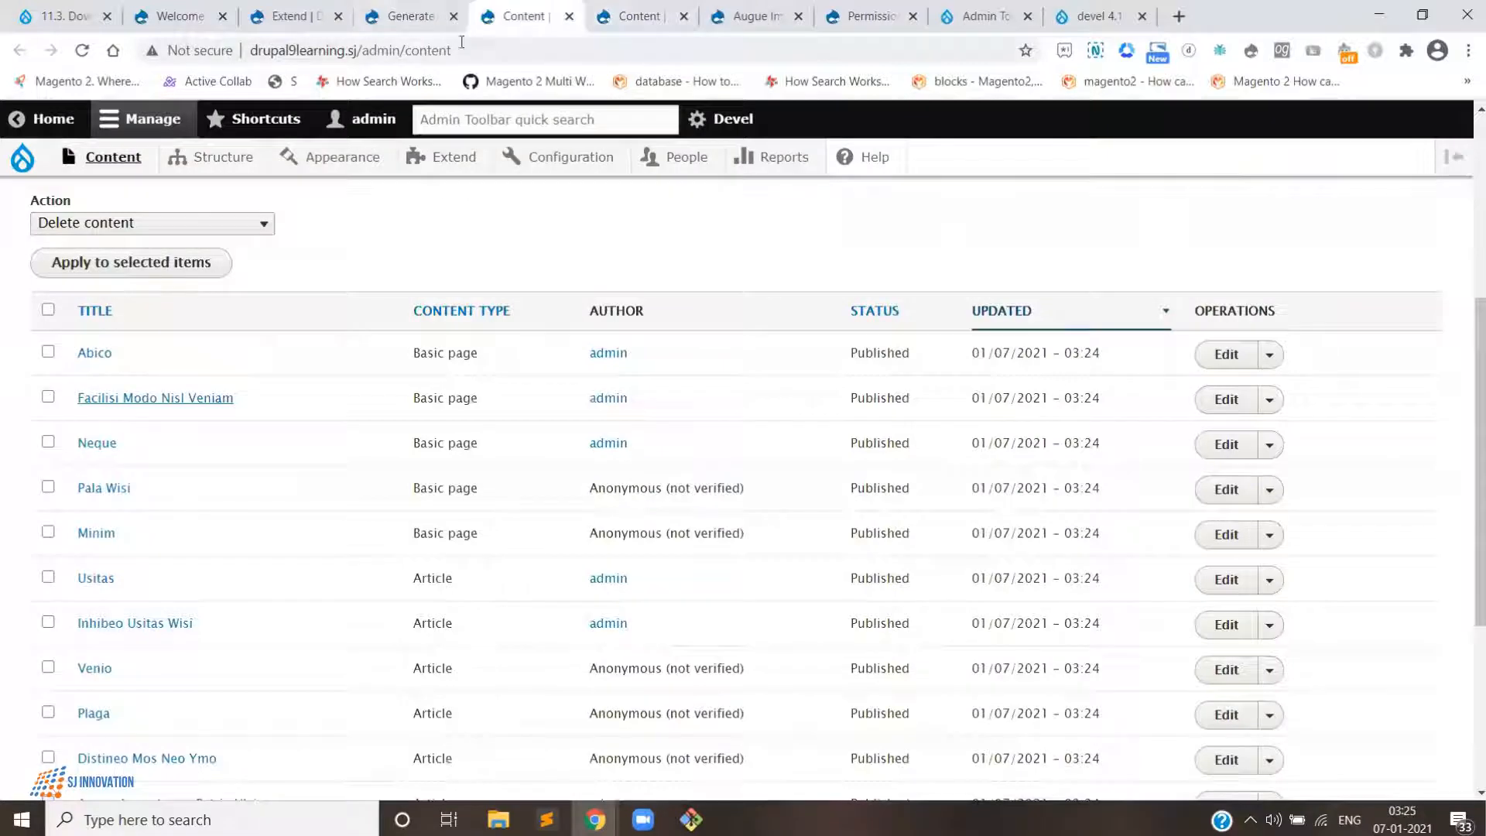
pyautogui.scroll(5, 550, 345)
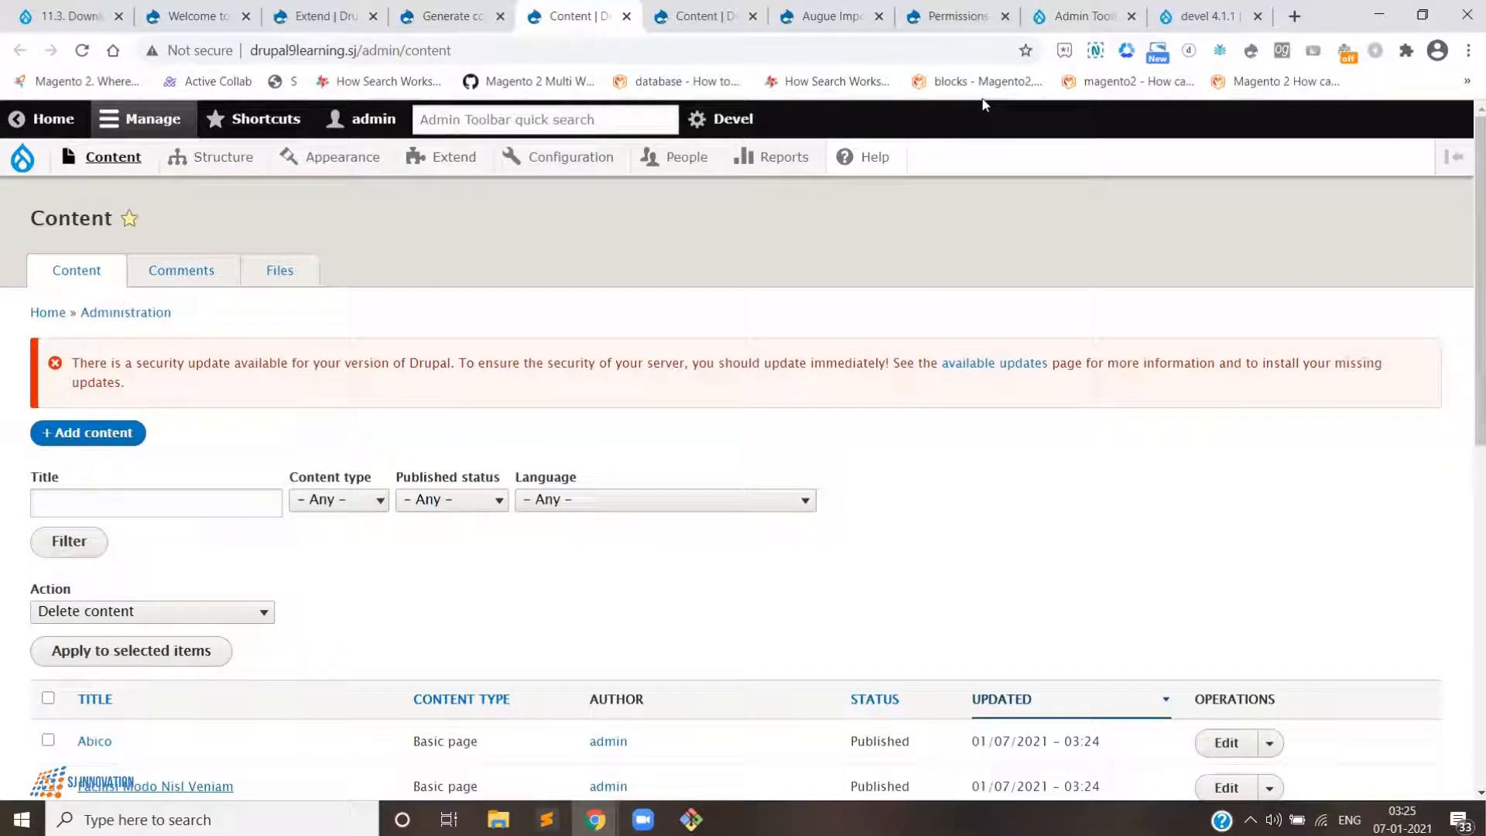
pyautogui.moveTo(576, 157)
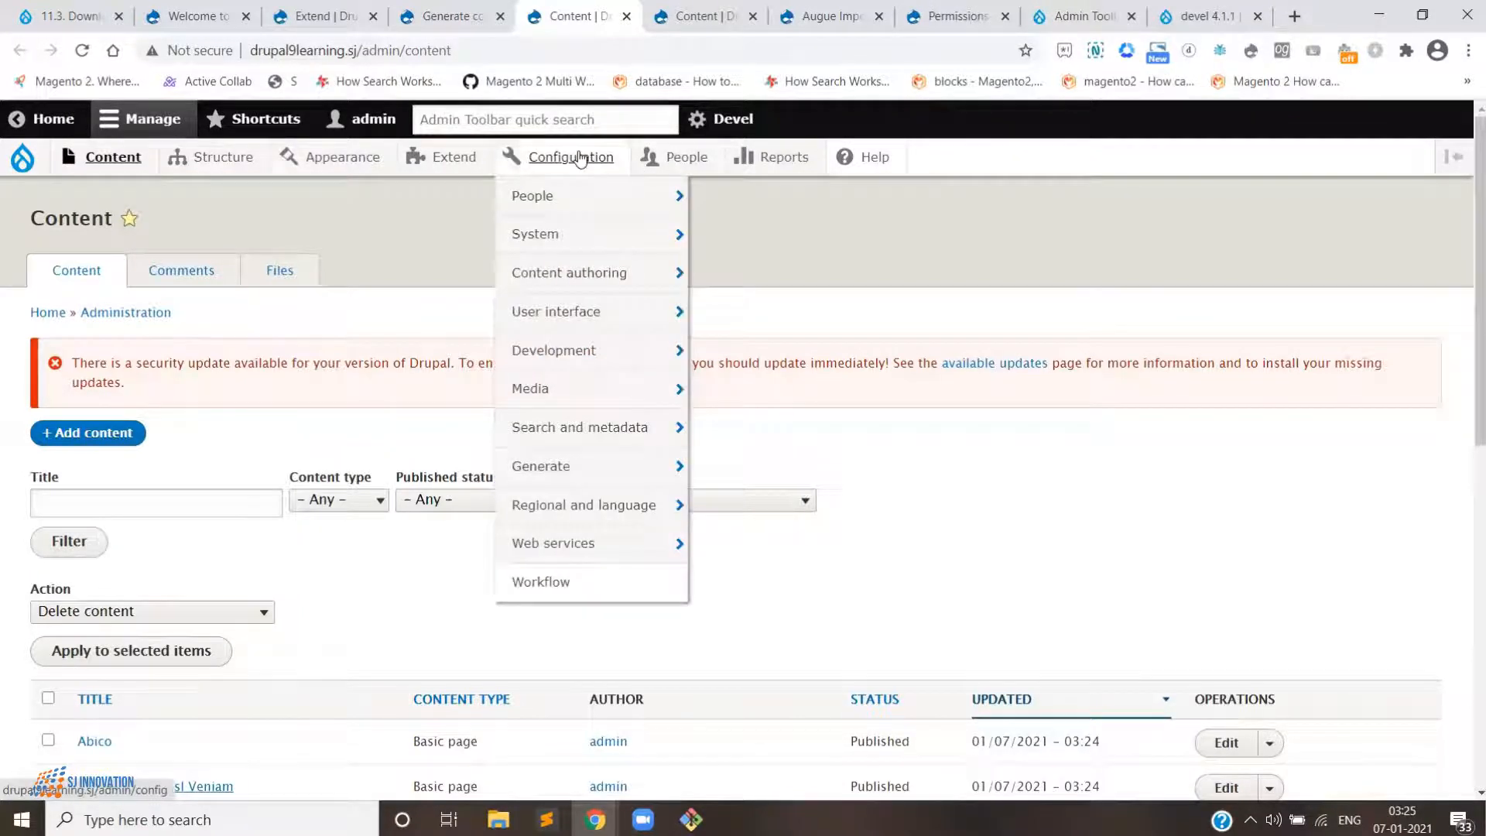